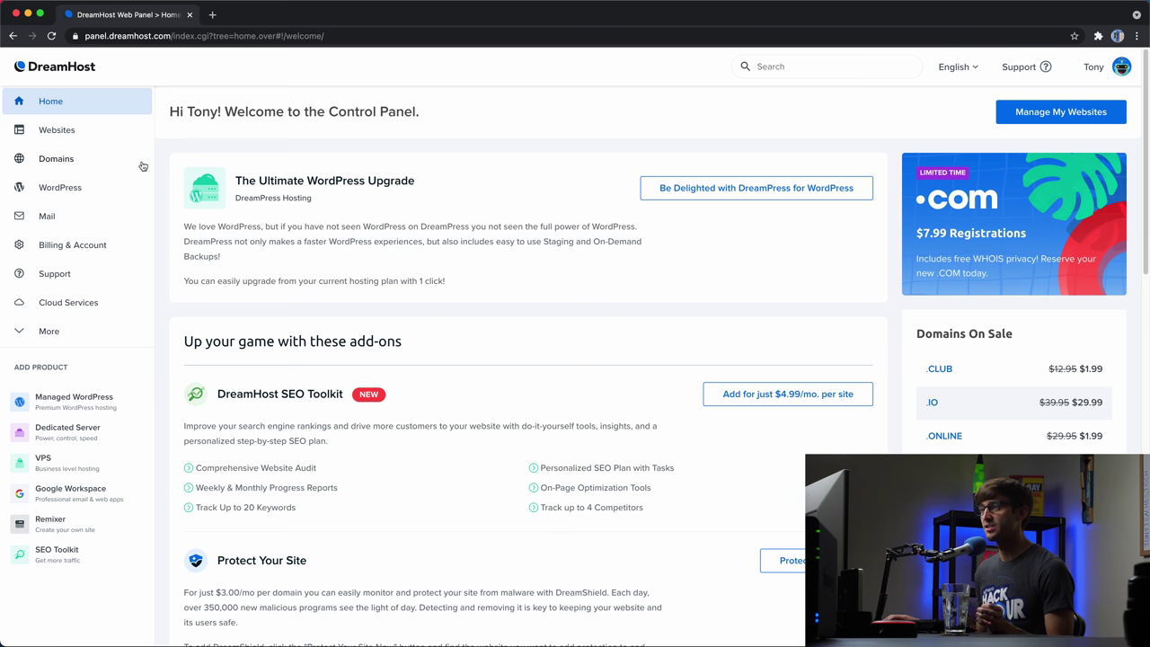
- Open Domains > Manage Domains and locate the parent domain tonyflorida.me in the list
left_click(105, 161)
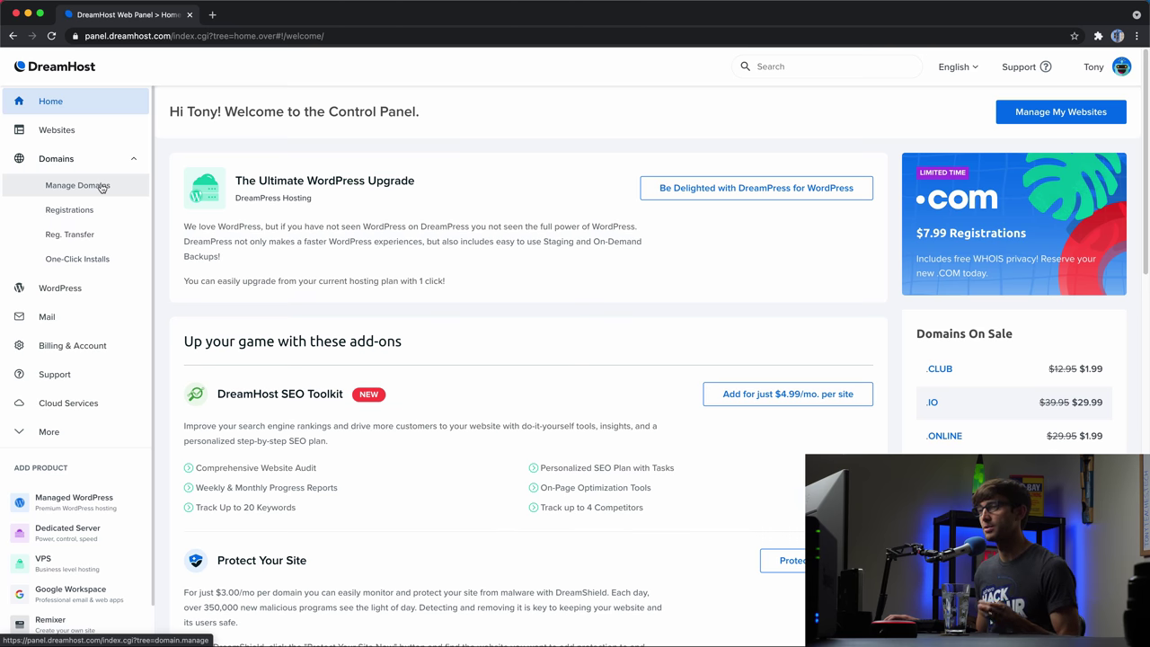
left_click(102, 186)
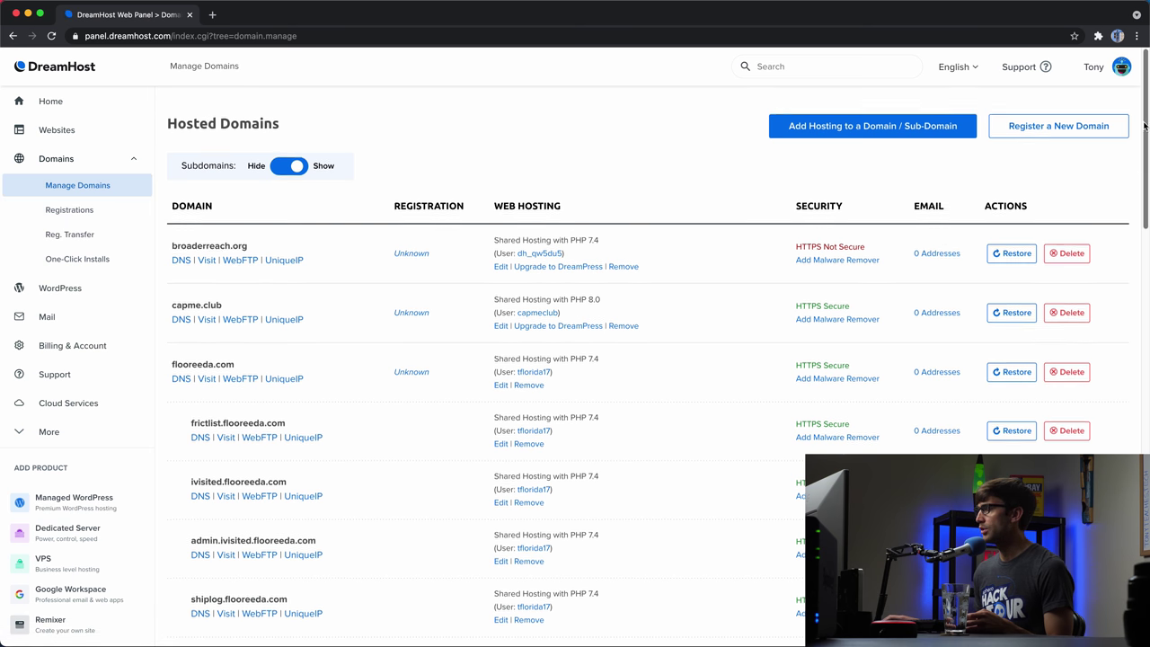
scroll(935, 183, "down", 15)
scroll(215, 593, "down", 3)
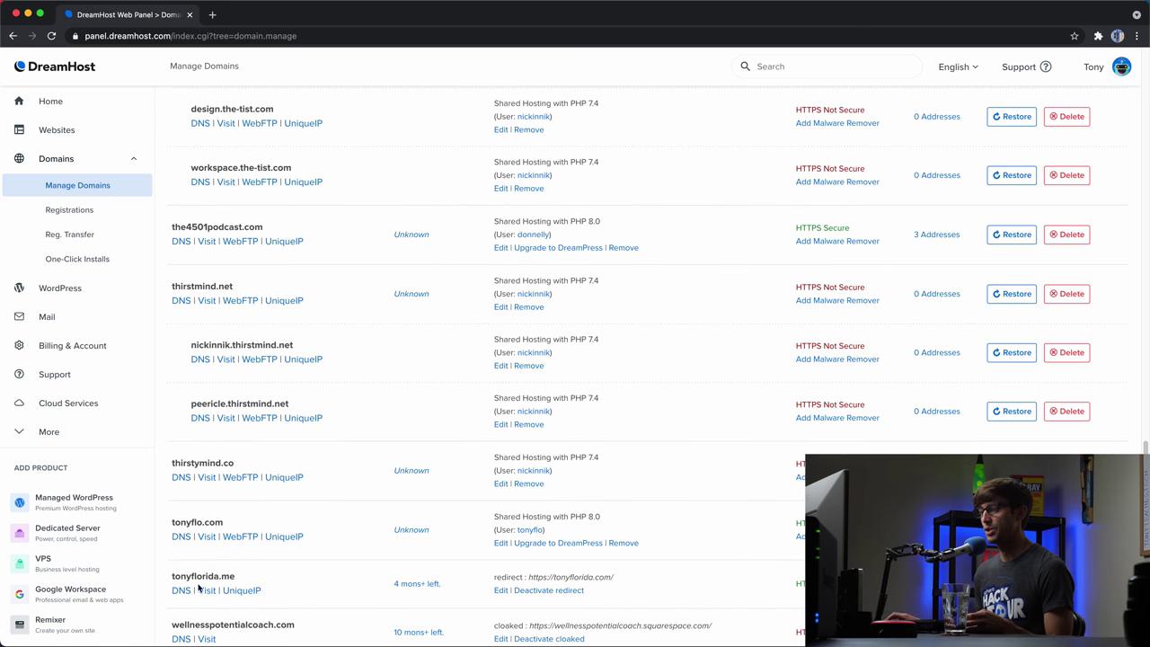
left_click_drag(195, 580, 261, 581)
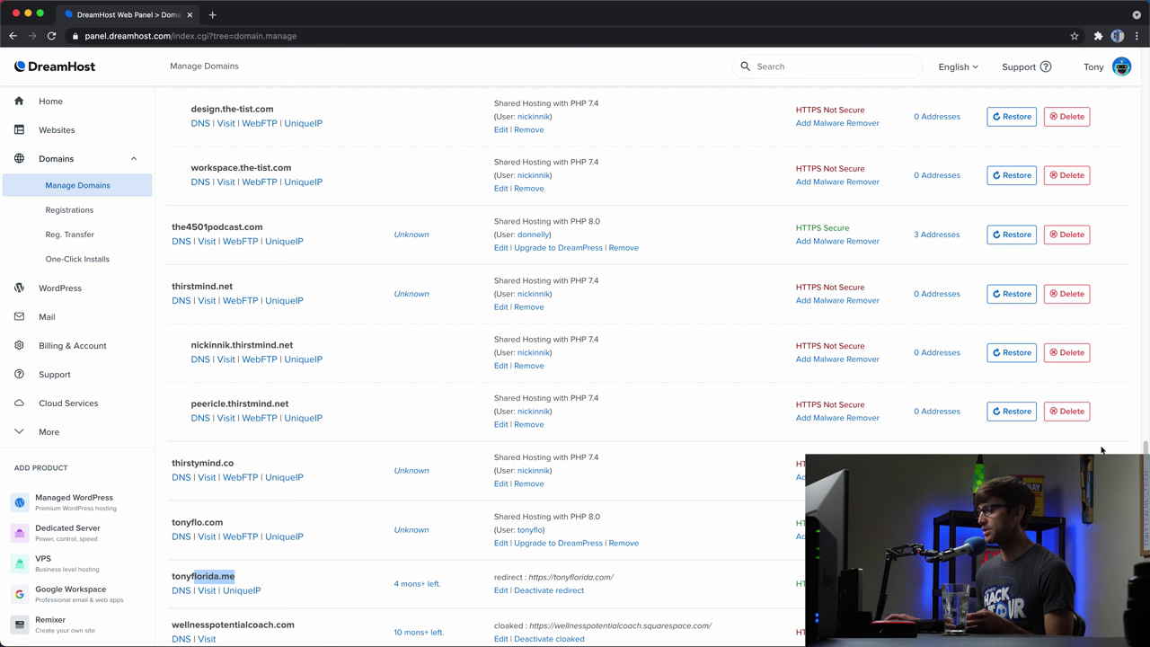
scroll(1114, 241, "up", 15)
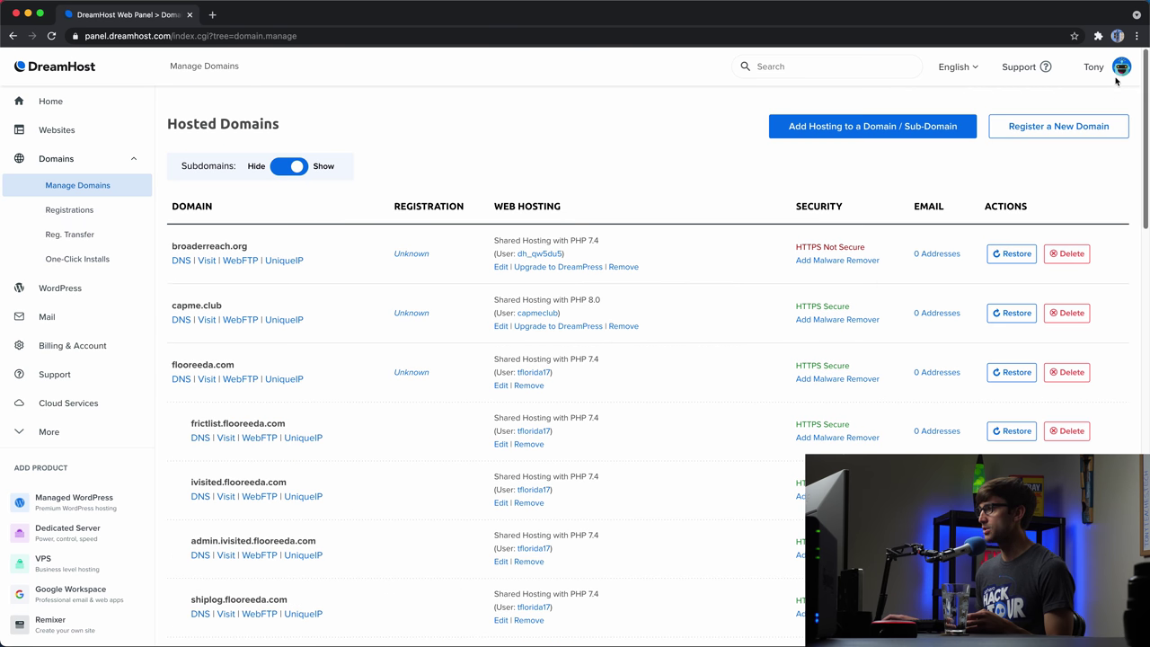
- Start hosting a new domain: enter django.tonyflorida.me and choose to leave www alone
left_click(823, 132)
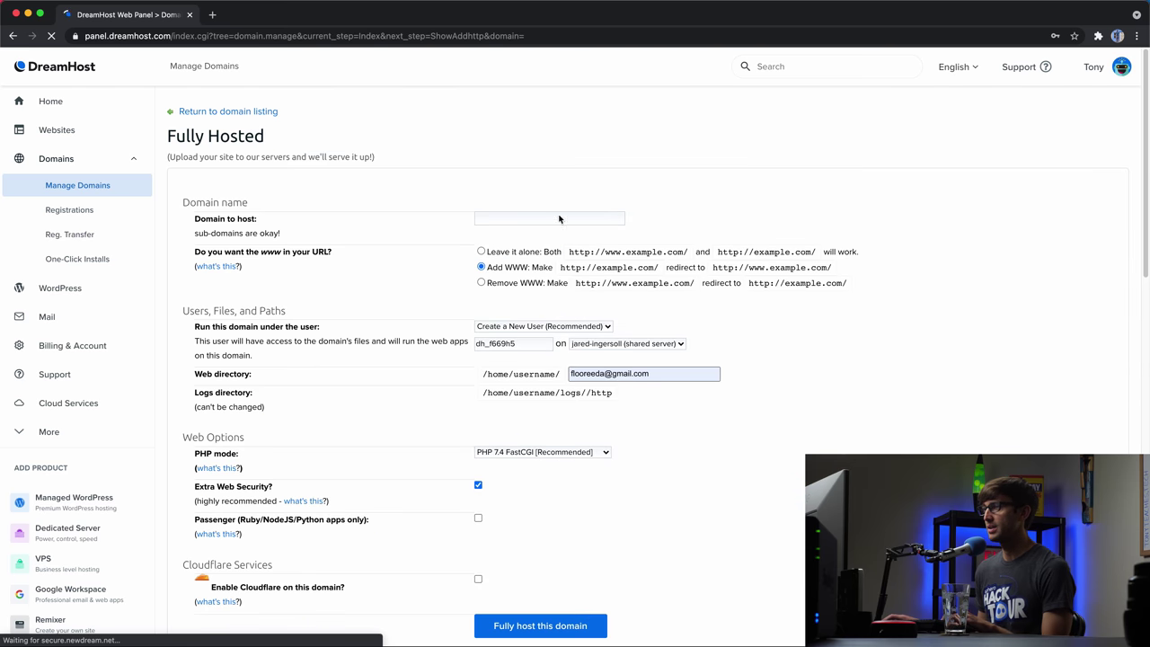
left_click(539, 216)
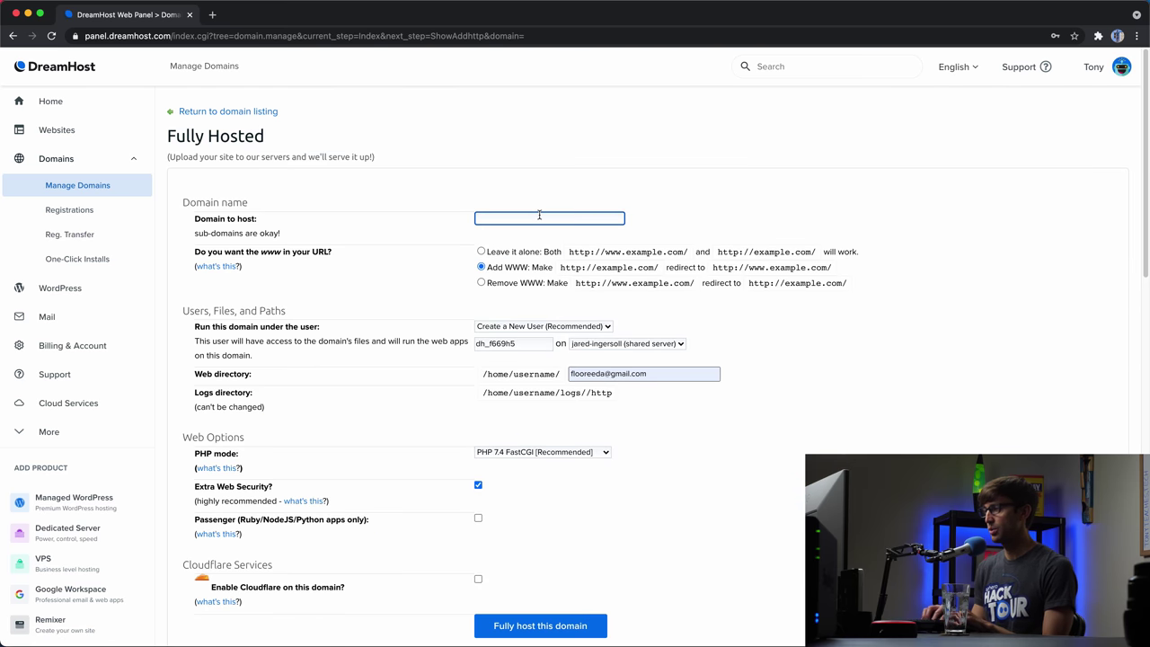
type("django.t")
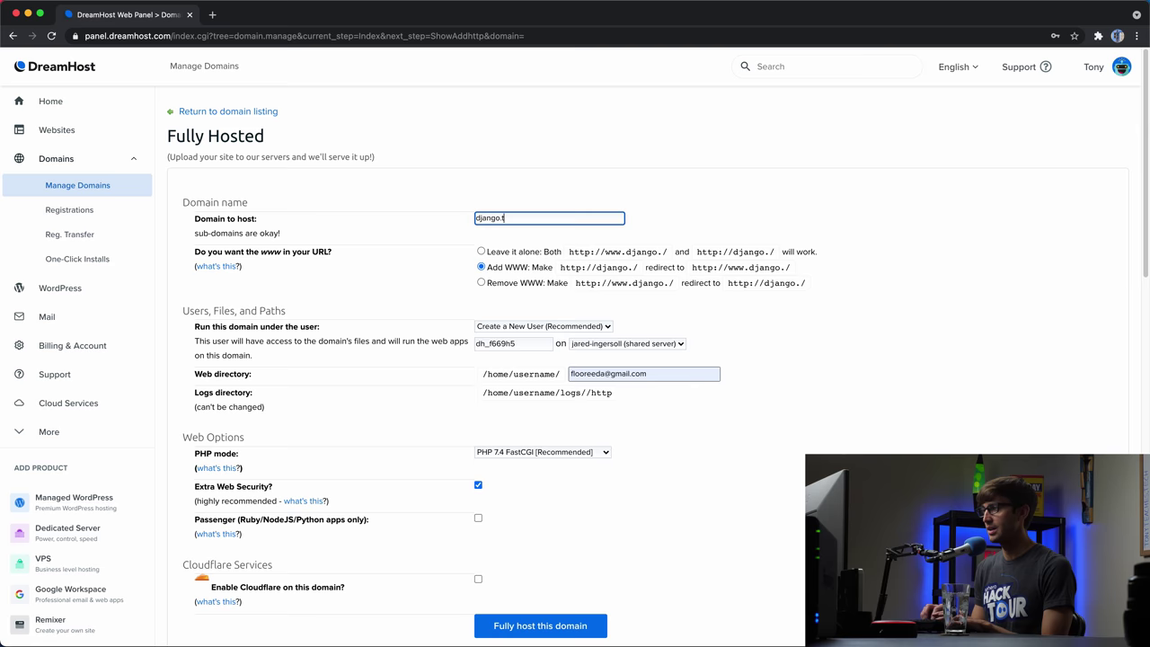
type("onyflorida.me")
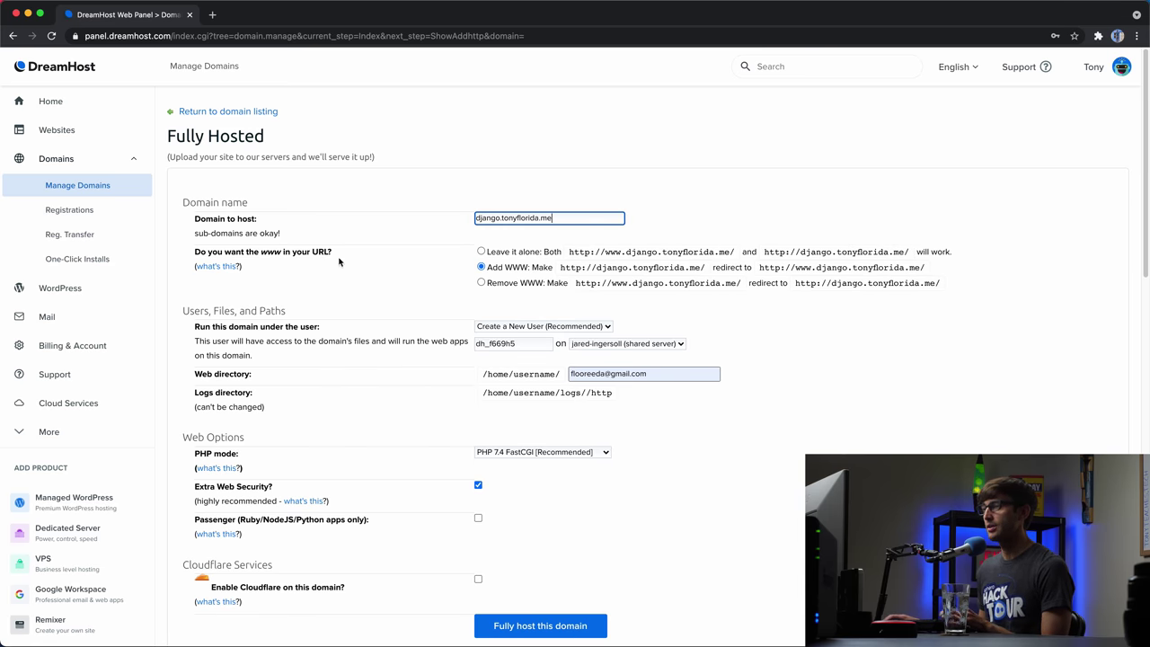
left_click(481, 252)
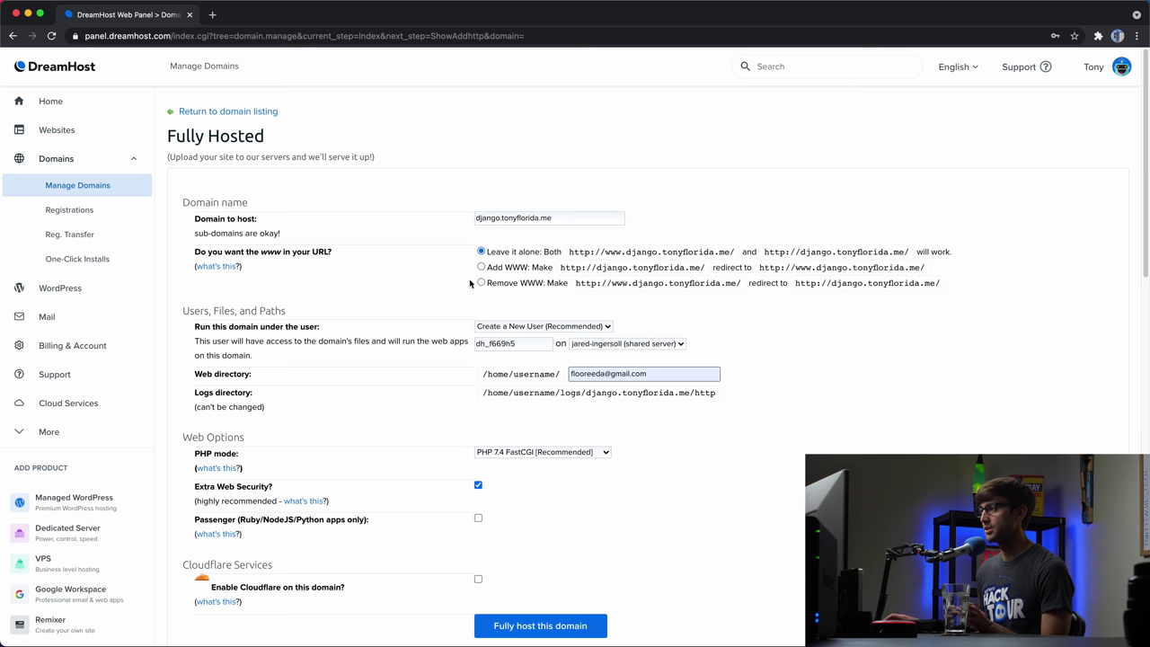
- Run the domain under an existing user and set the web directory to django.tonyflorida.me
scroll(477, 311, "down", 1)
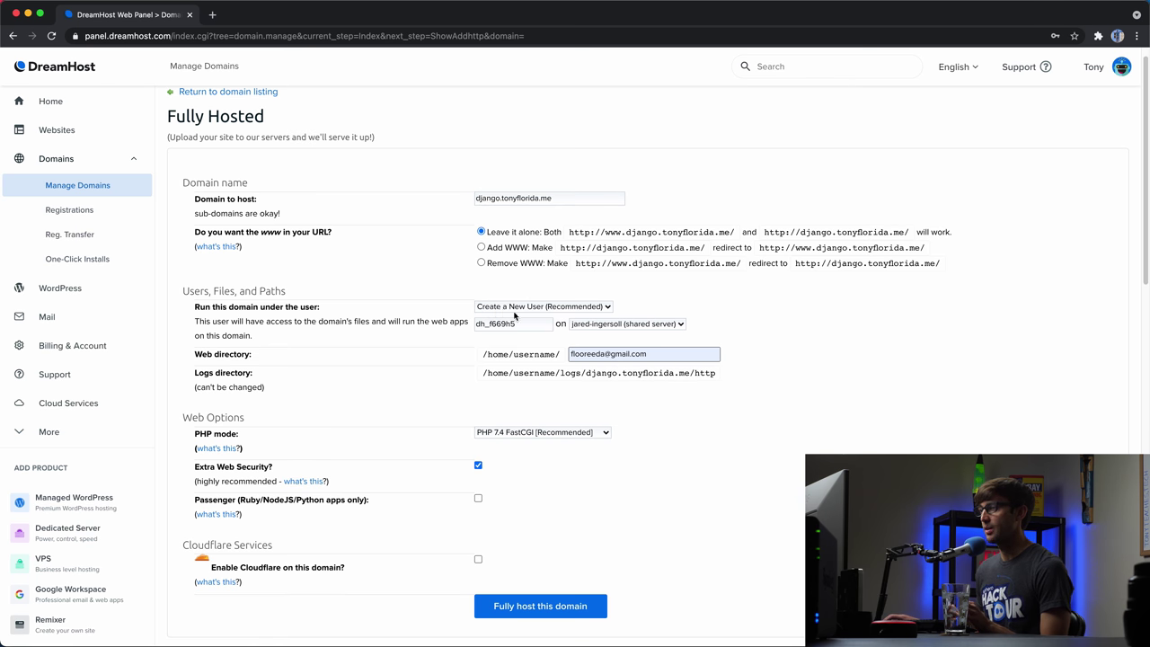
left_click(580, 309)
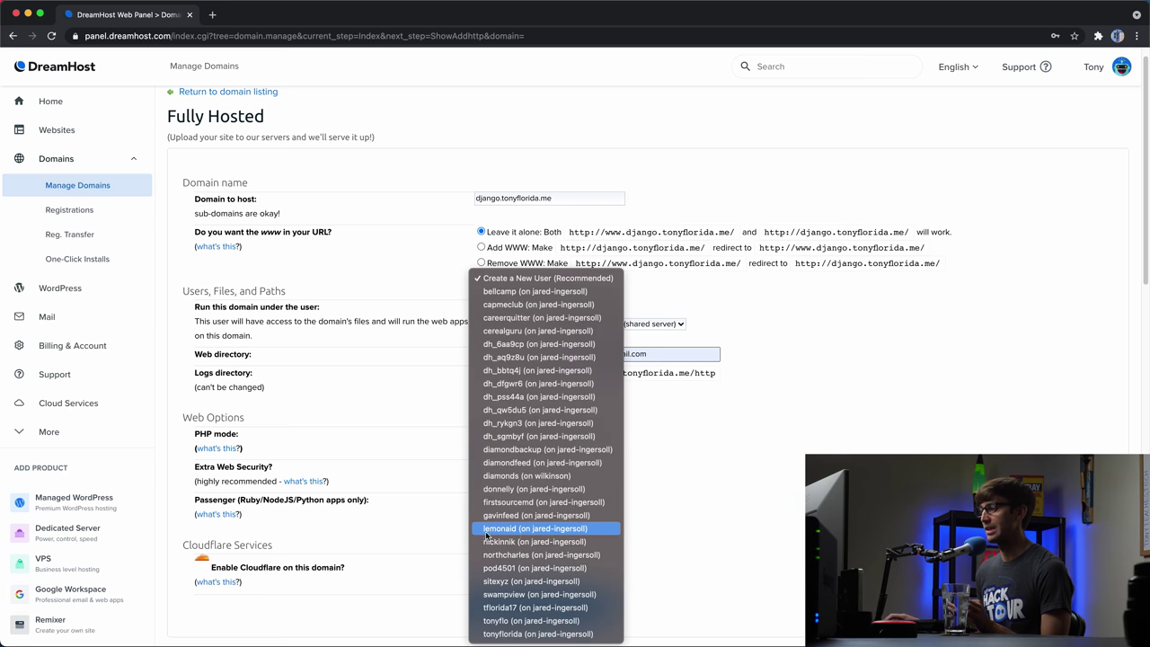
left_click(509, 529)
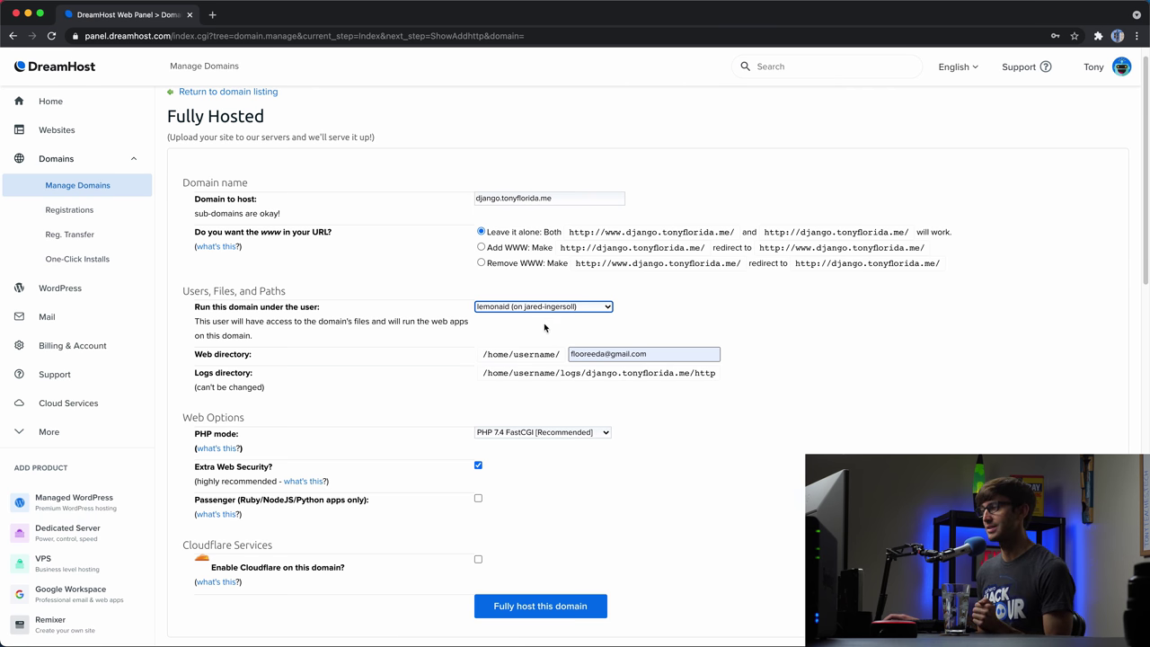
left_click(665, 355)
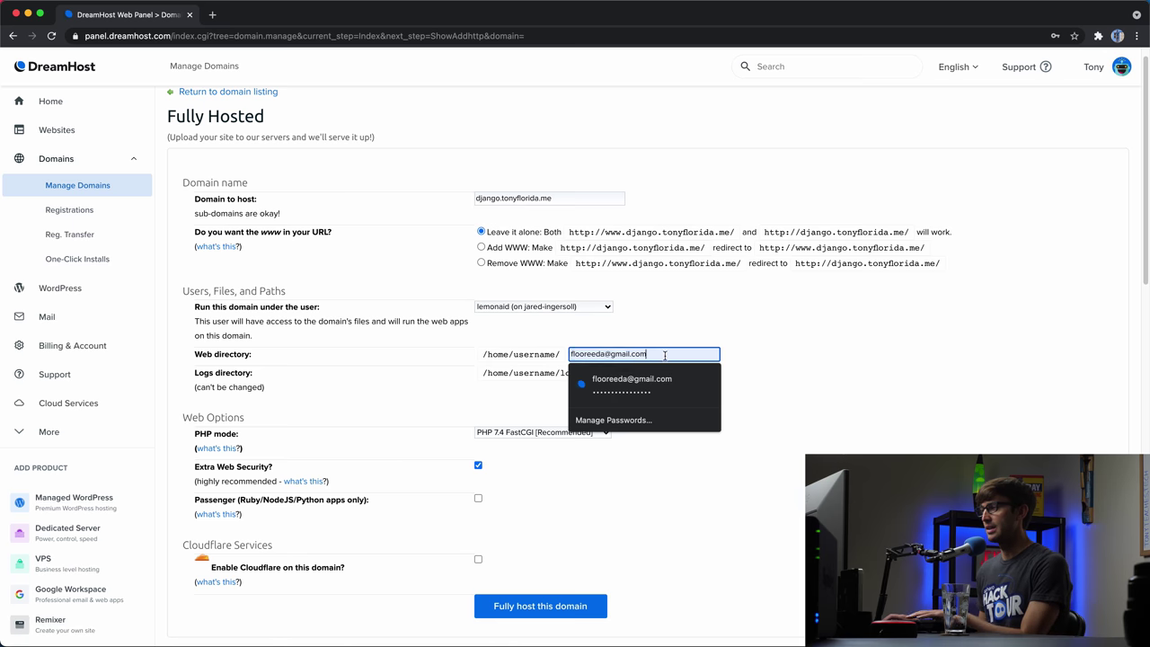
key("super+a")
key("BackSpace")
type("django.tonyflorida.me")
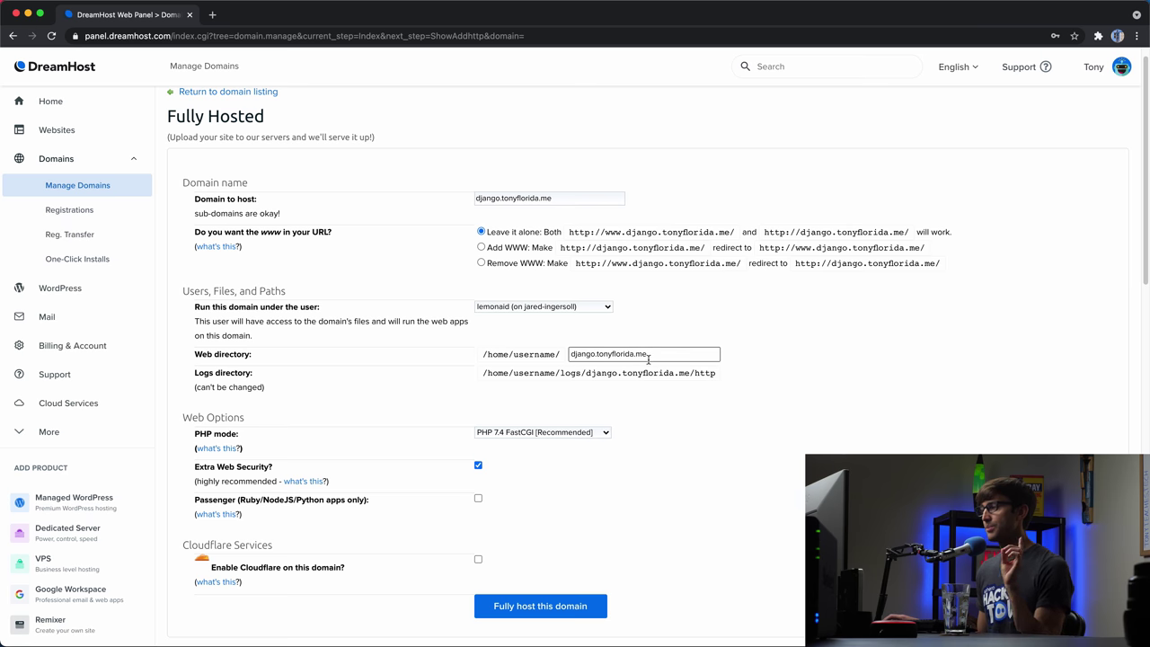
scroll(530, 355, "down", 1)
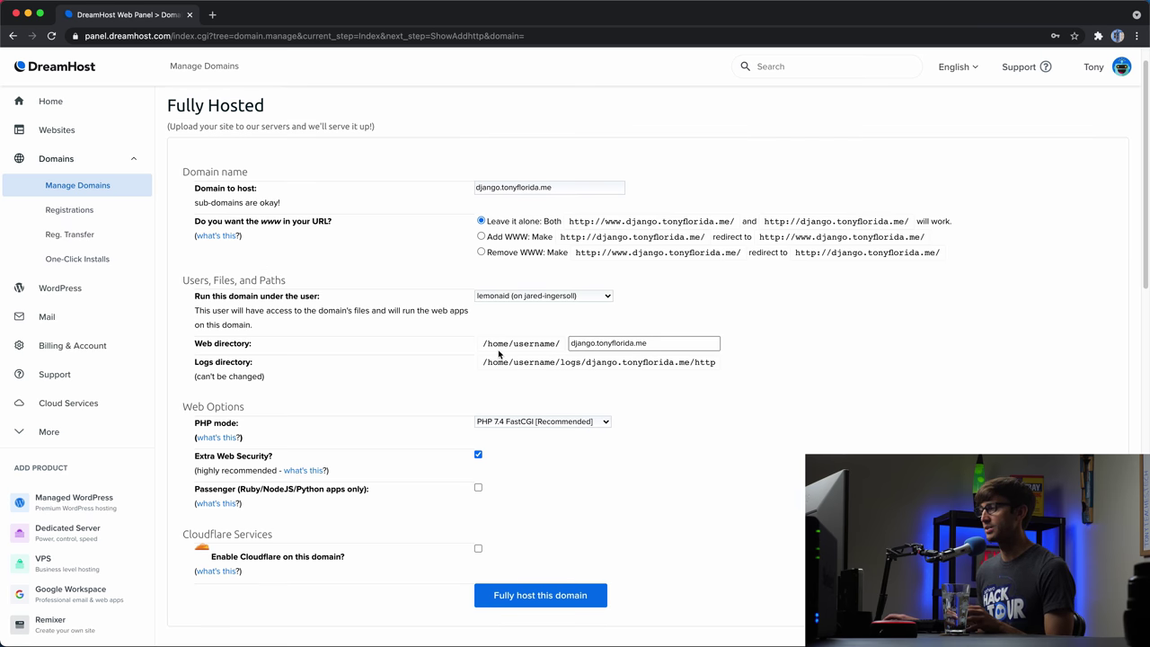
scroll(498, 355, "down", 3)
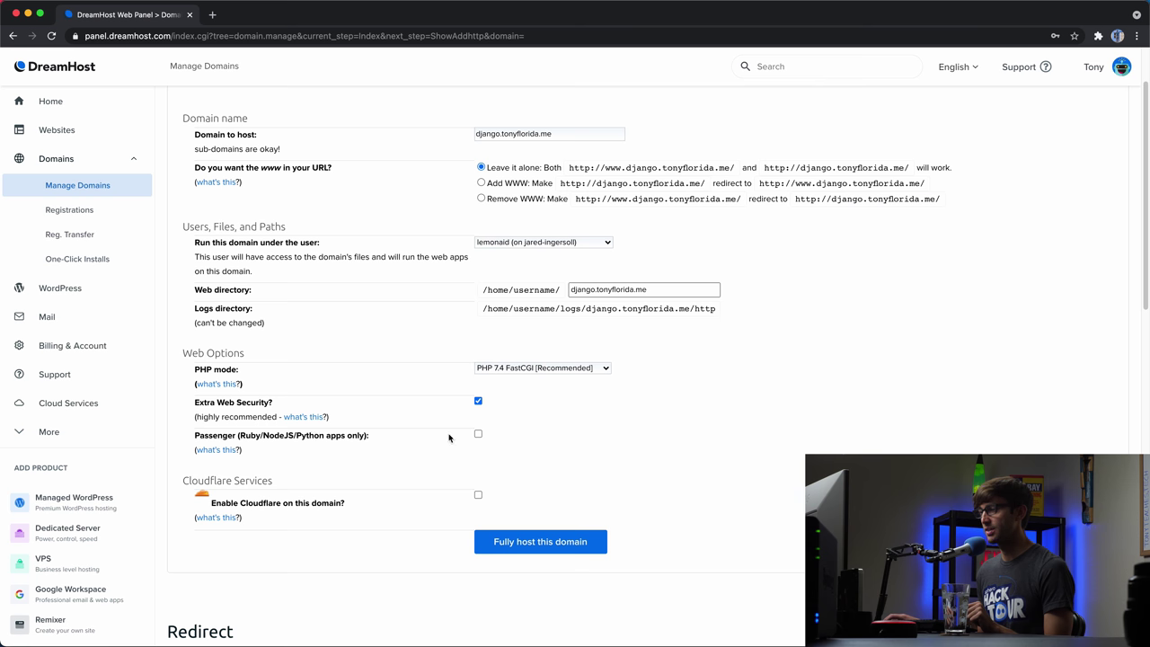
- Enable Passenger, accept the /public web directory, and submit Fully host this domain
left_click(478, 434)
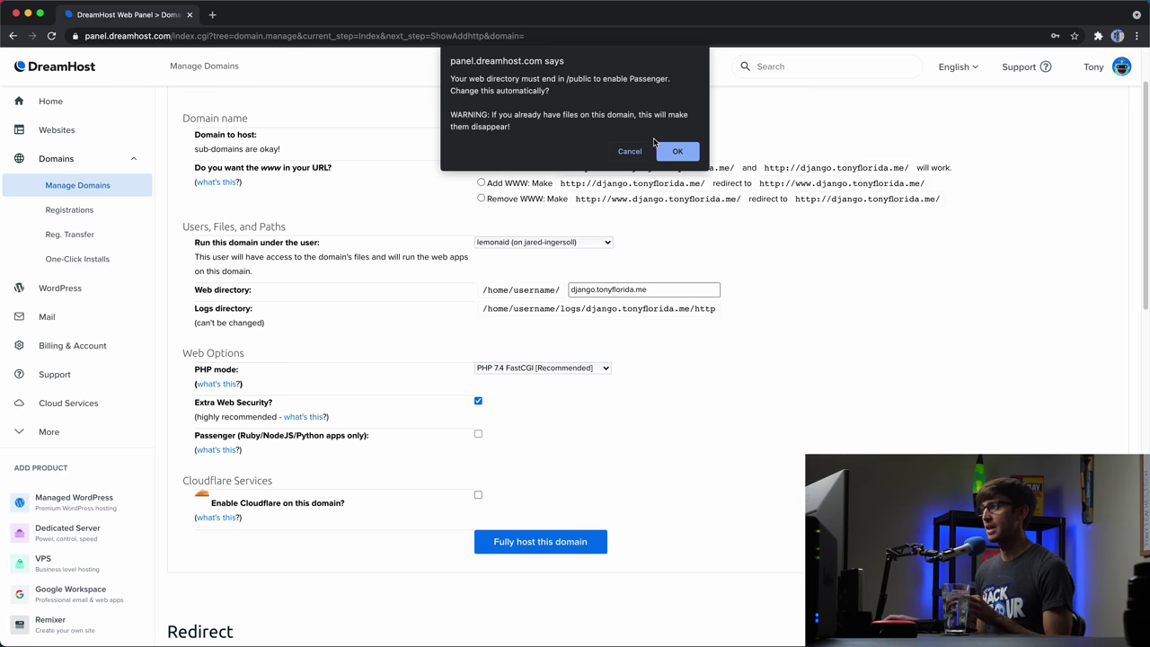
left_click(677, 154)
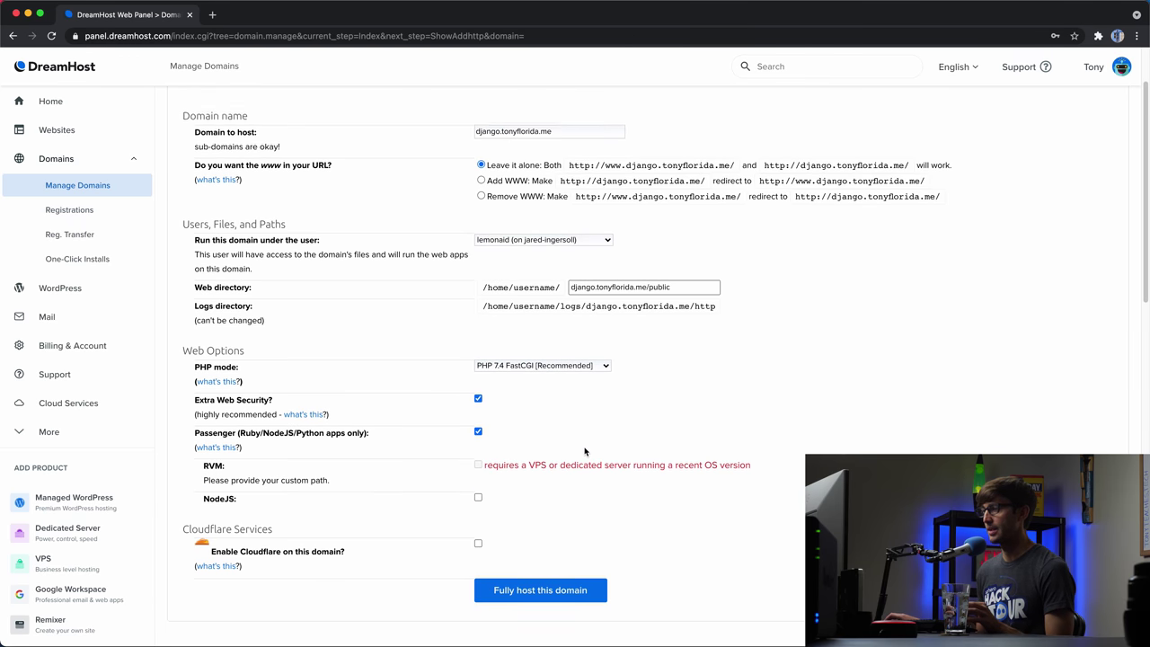
scroll(584, 449, "down", 1)
scroll(586, 457, "down", 2)
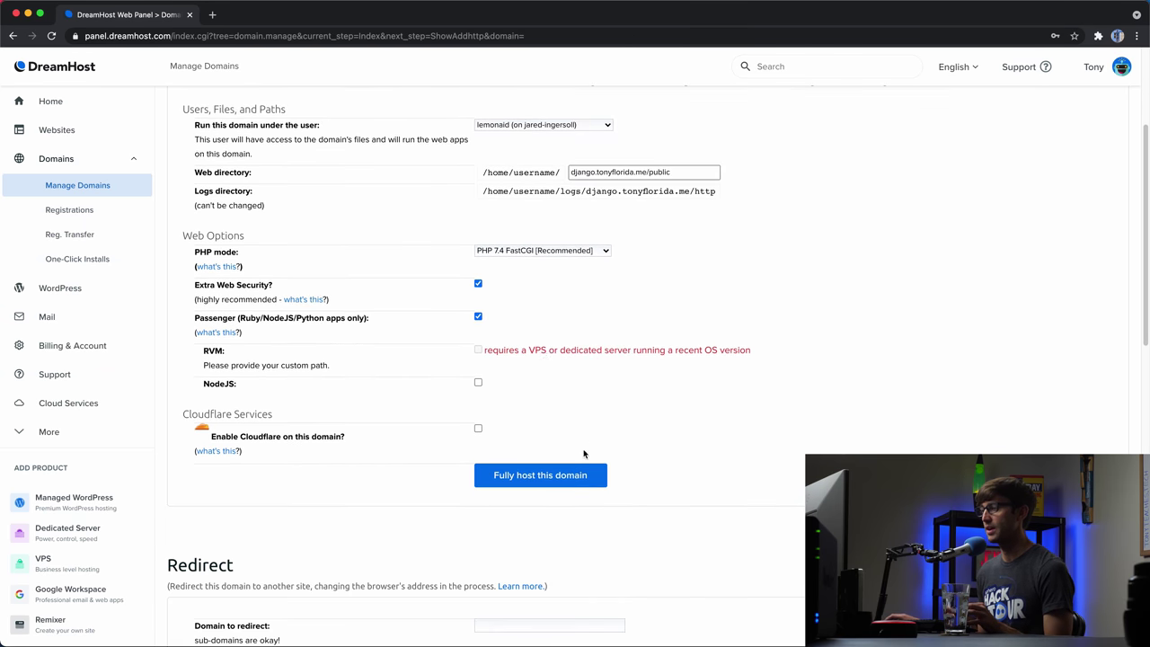
left_click(595, 478)
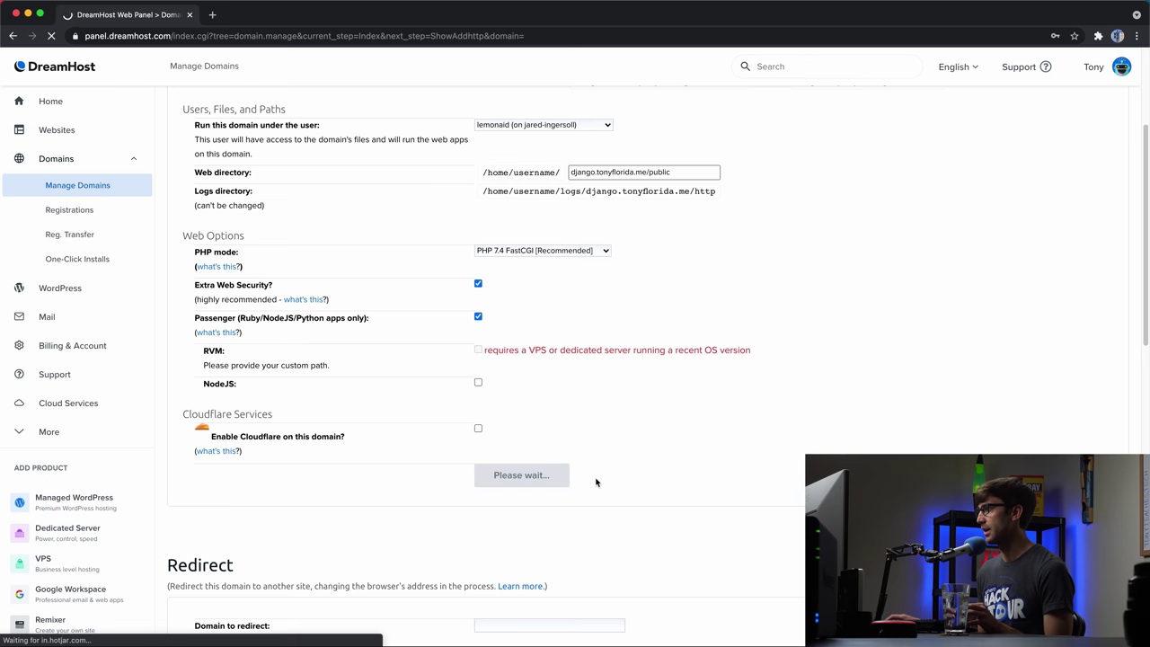
scroll(594, 476, "up", 4)
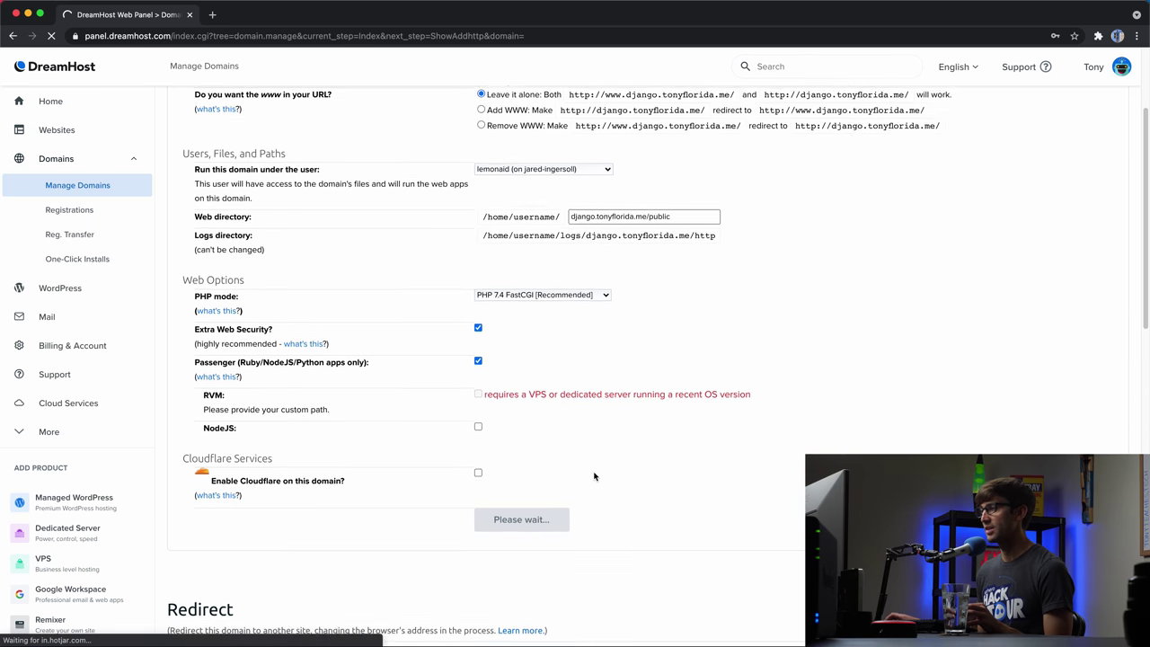
scroll(593, 476, "up", 1)
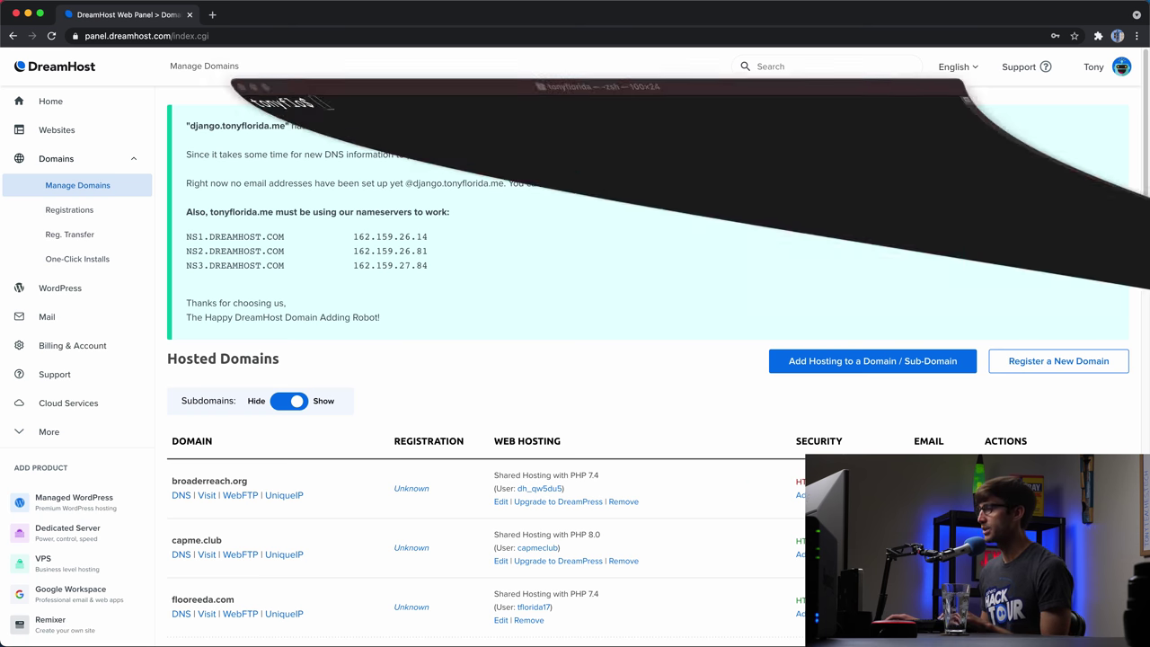
- SSH into django.tonyflorida.me with the account's user name and enter its password
key("super+Tab")
type("ssh ")
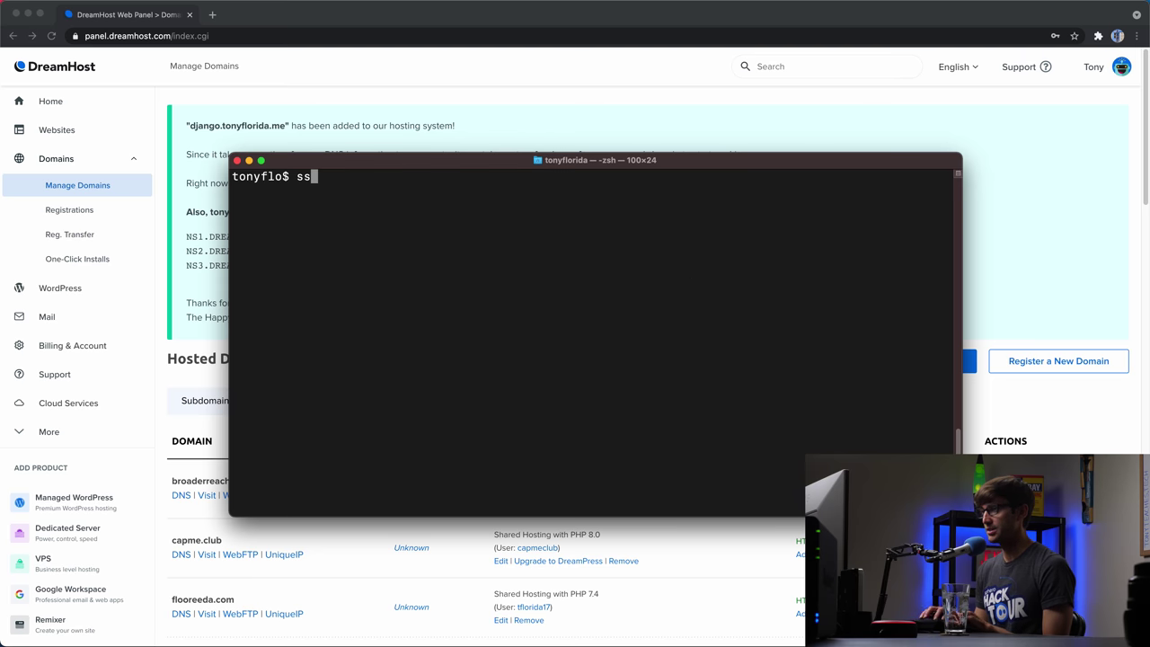
type("lemon")
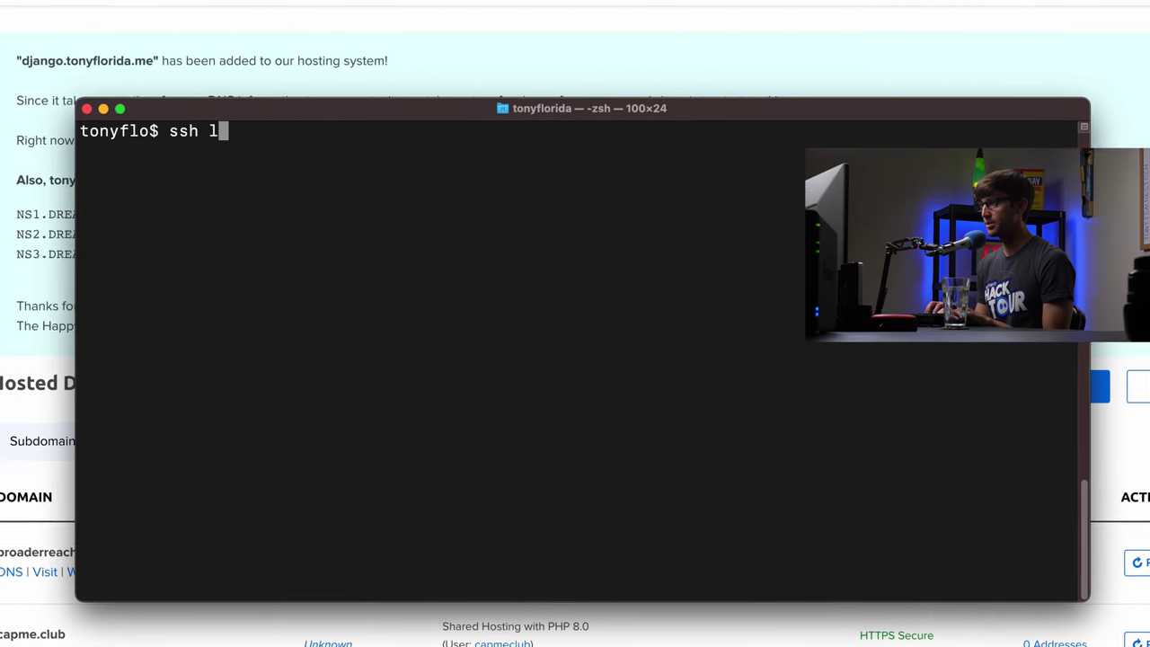
type("da")
key("BackSpace")
key("BackSpace")
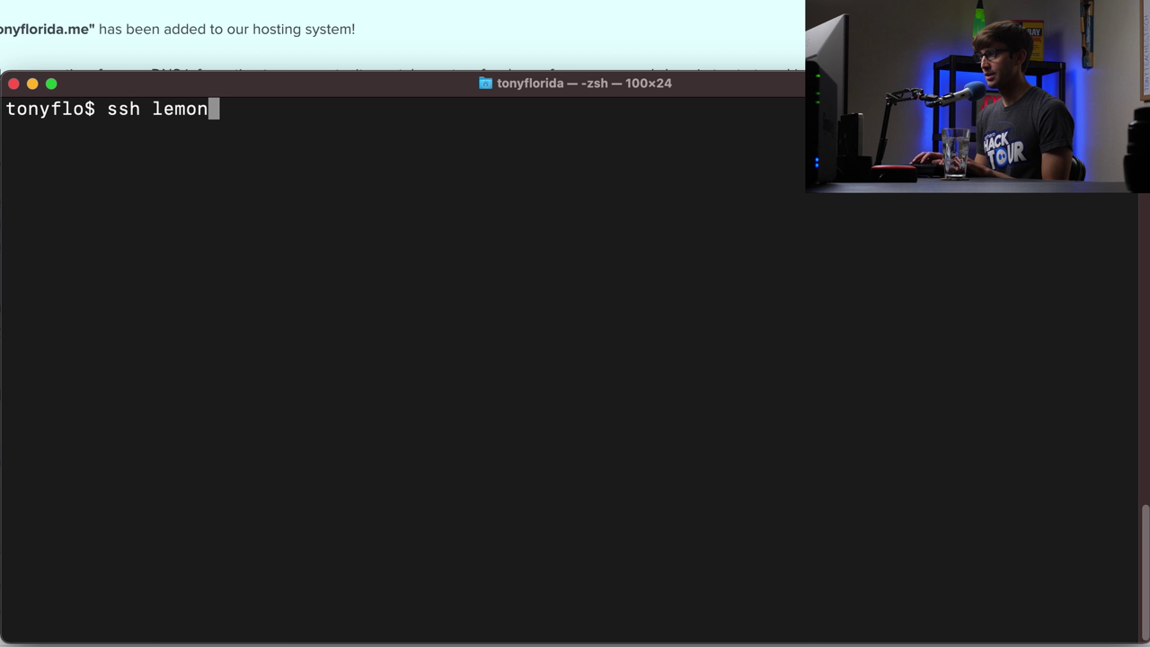
type("aid@")
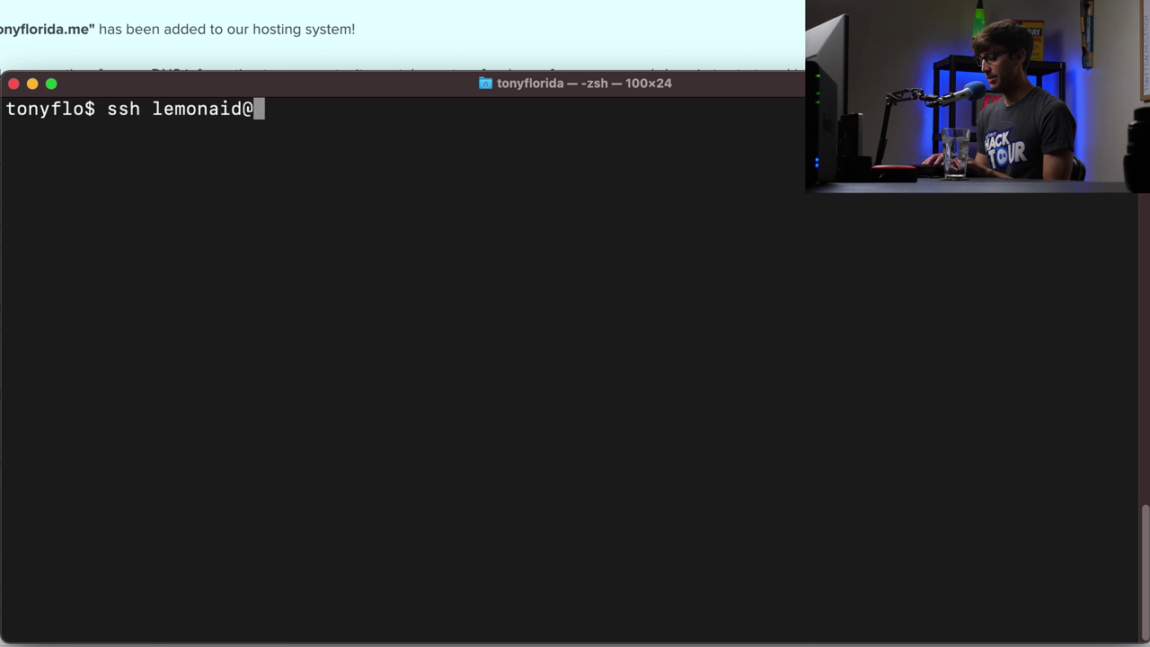
type("djan")
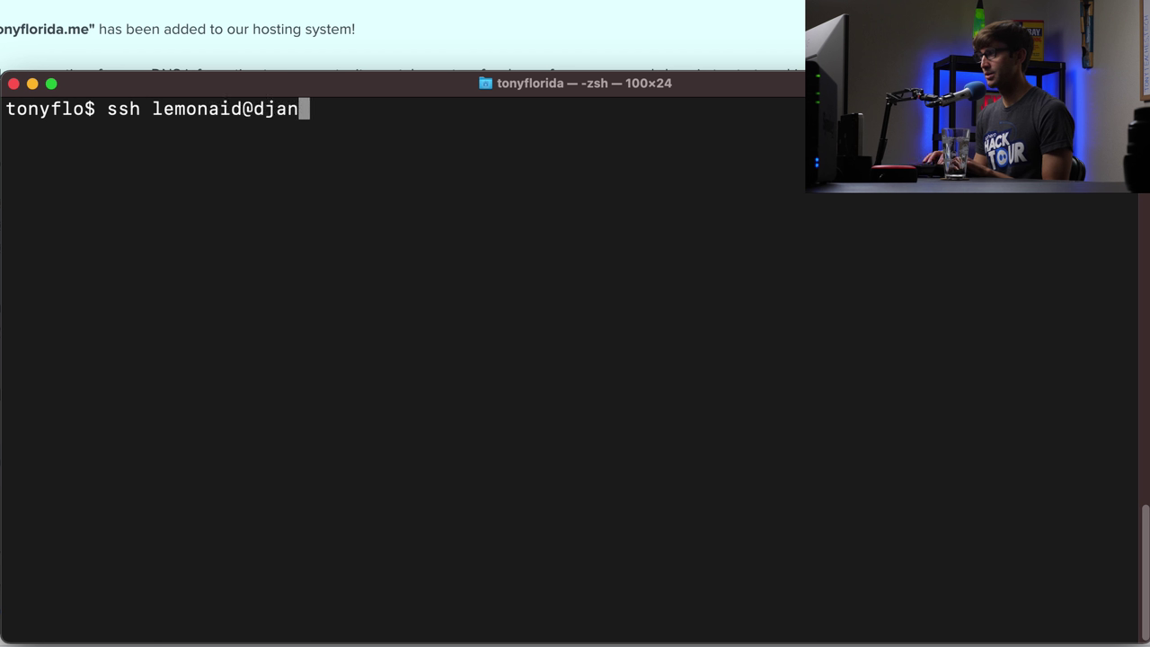
type("go.tonyflro")
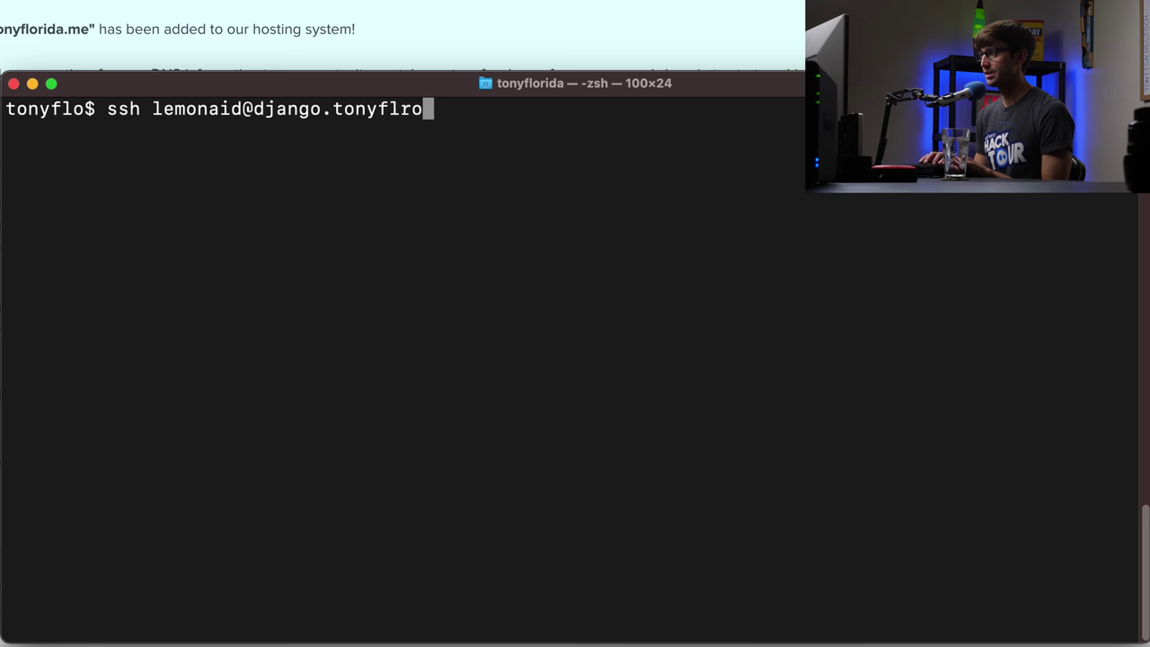
key("BackSpace")
key("BackSpace")
type("orida.me")
key("Return")
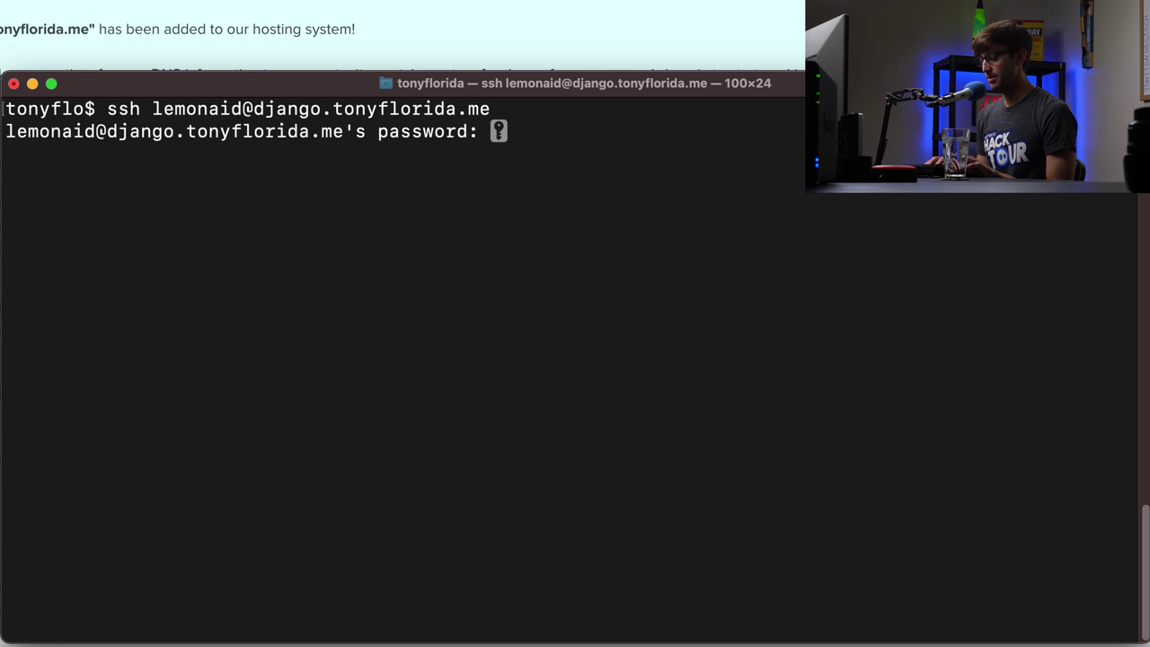
key("Return")
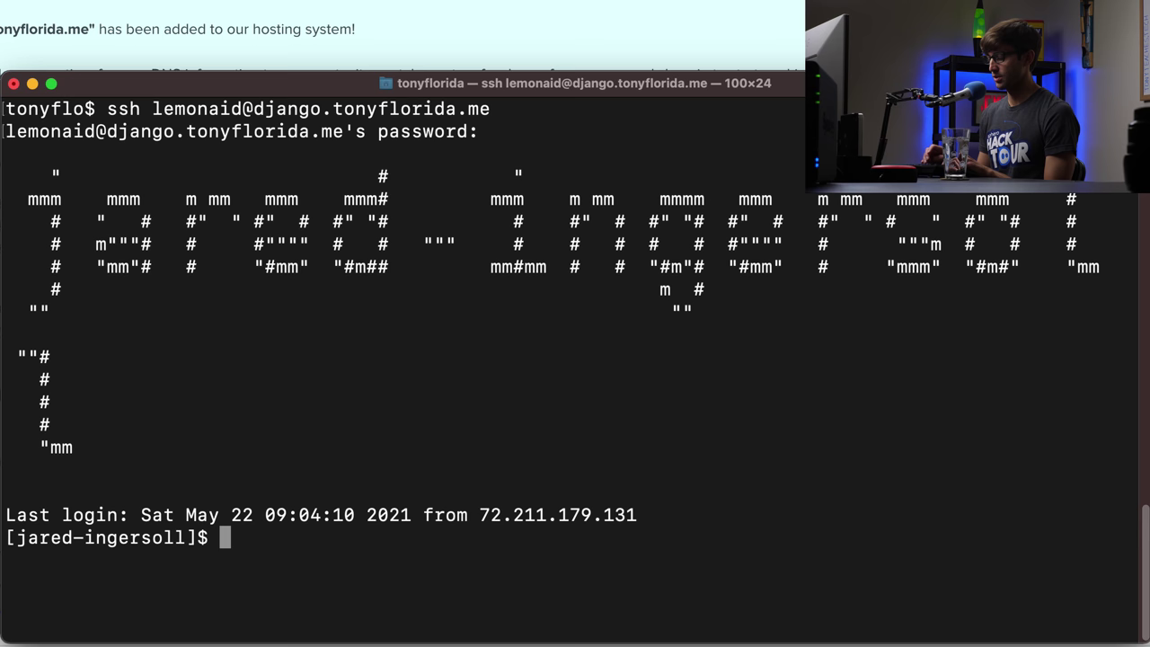
- List the home folder, noting the django.tonyflorida.me site folder
type("ls")
key("Return")
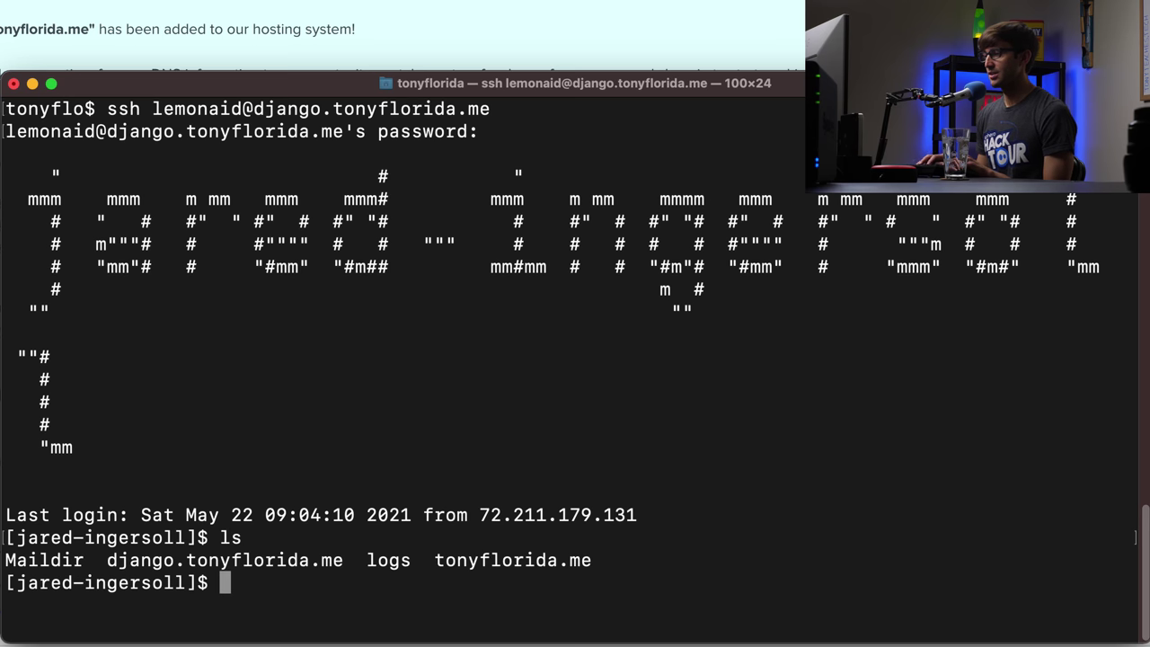
double_click(133, 564)
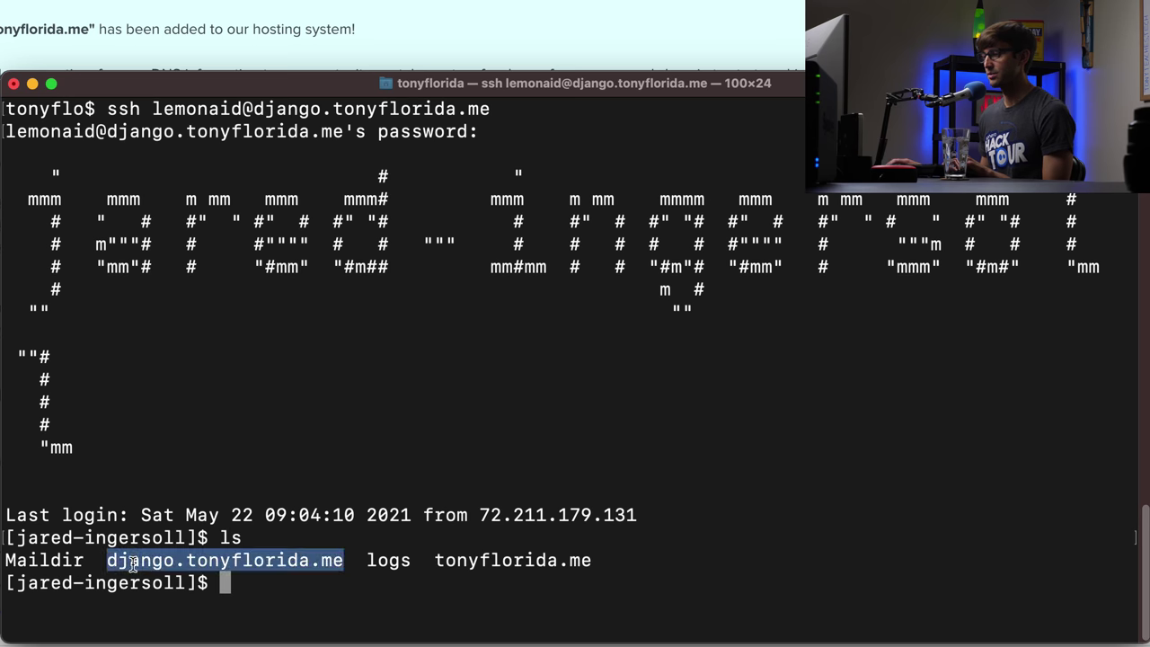
left_click(272, 566)
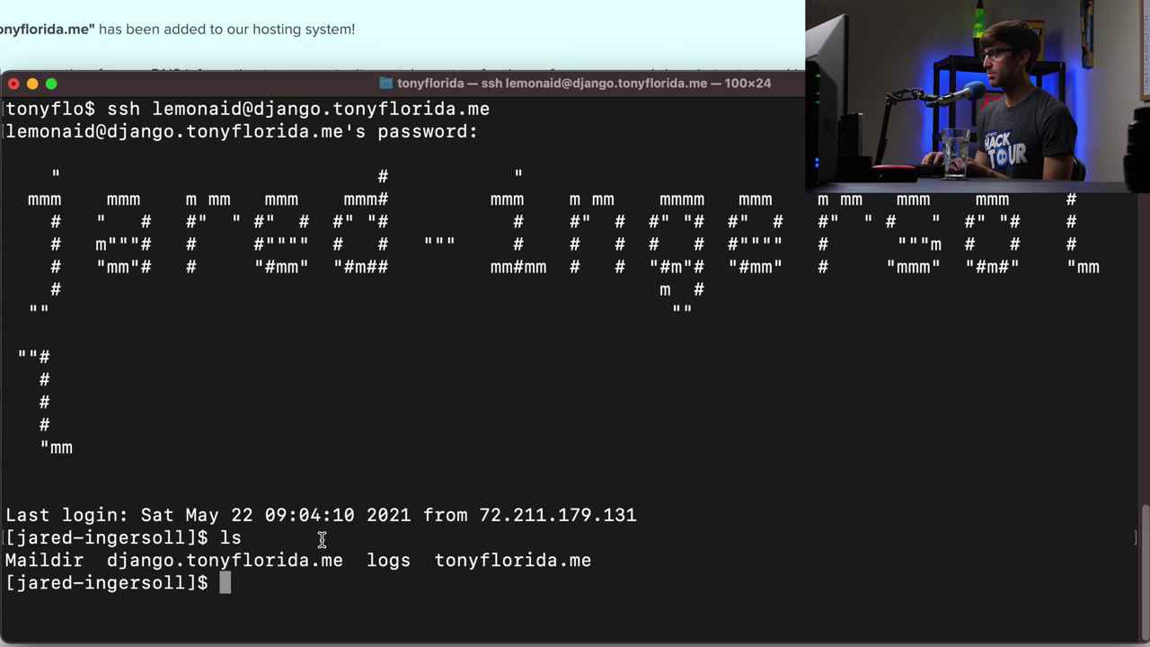
- Check the installed Python 3 version with python3 -V (3.6.9)
type("pyt")
key("BackSpace")
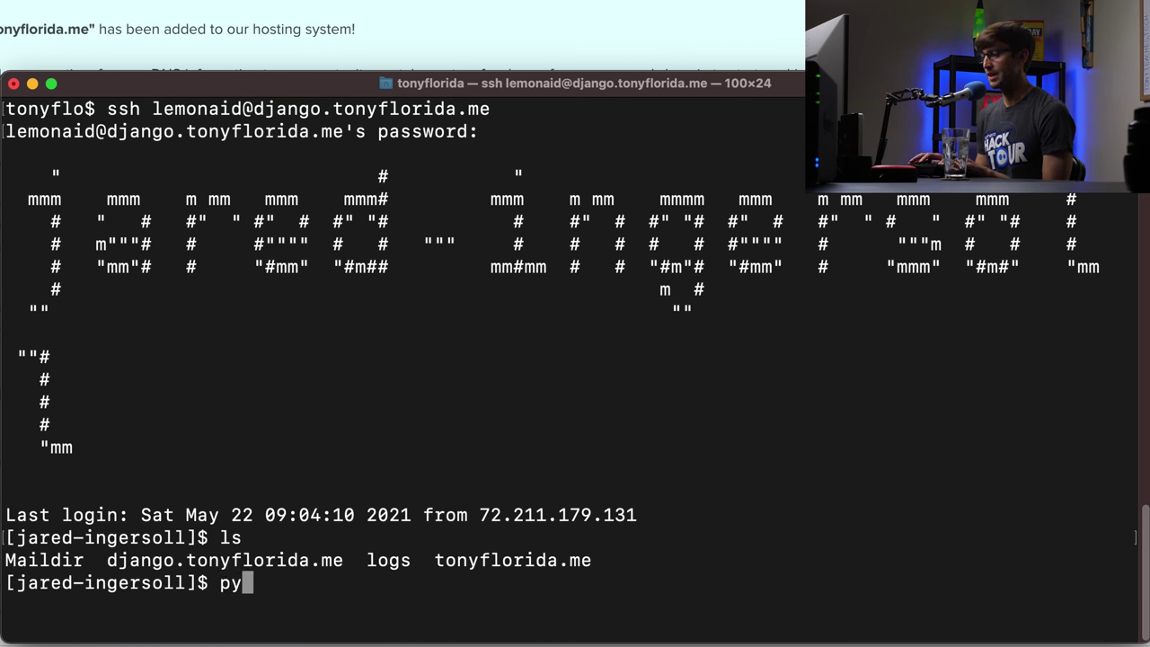
type("thon")
key("BackSpace")
type("3")
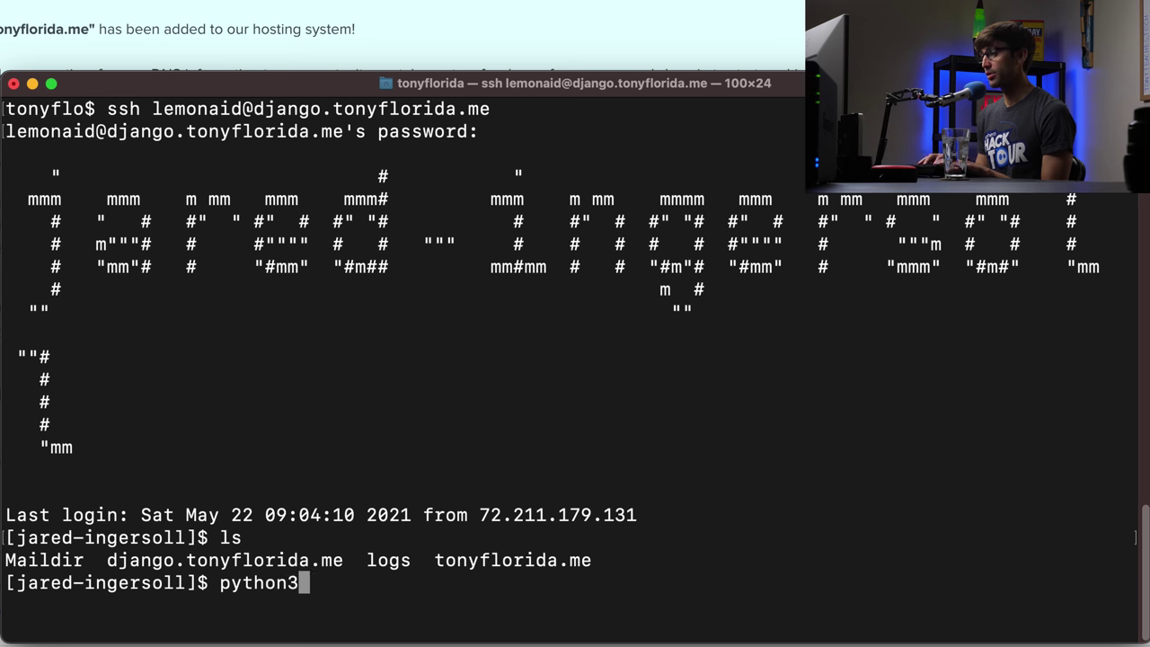
type(" -V")
key("Return")
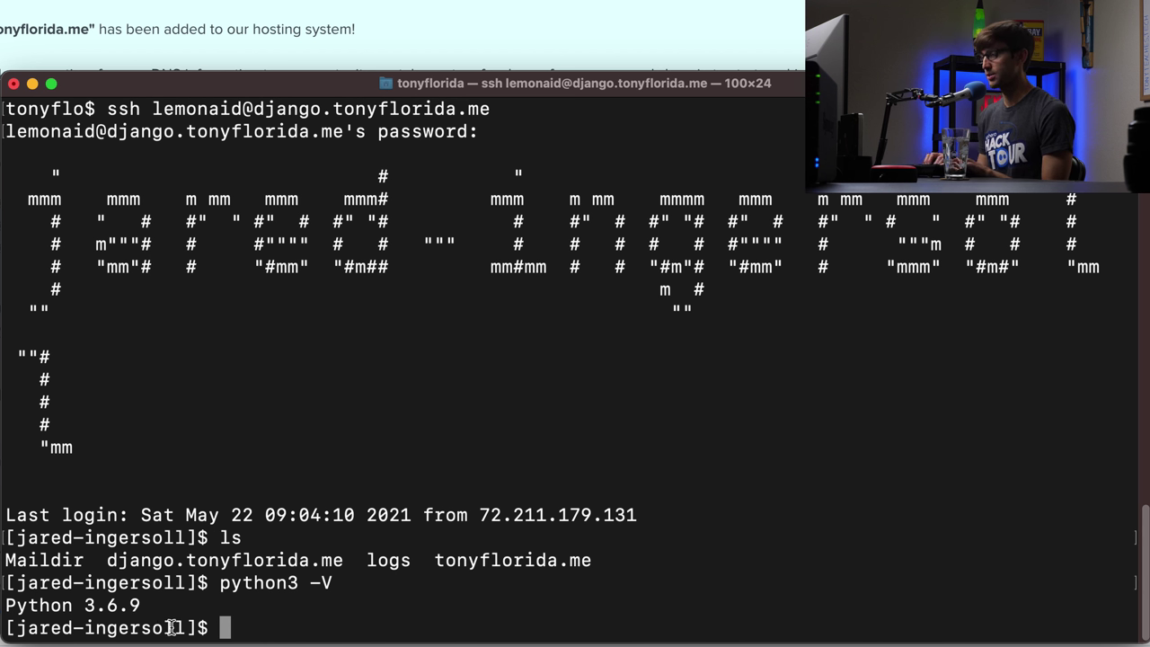
- Confirm python3 lives at /usr/bin/python3, then enter the pip upgrade command
type("which ")
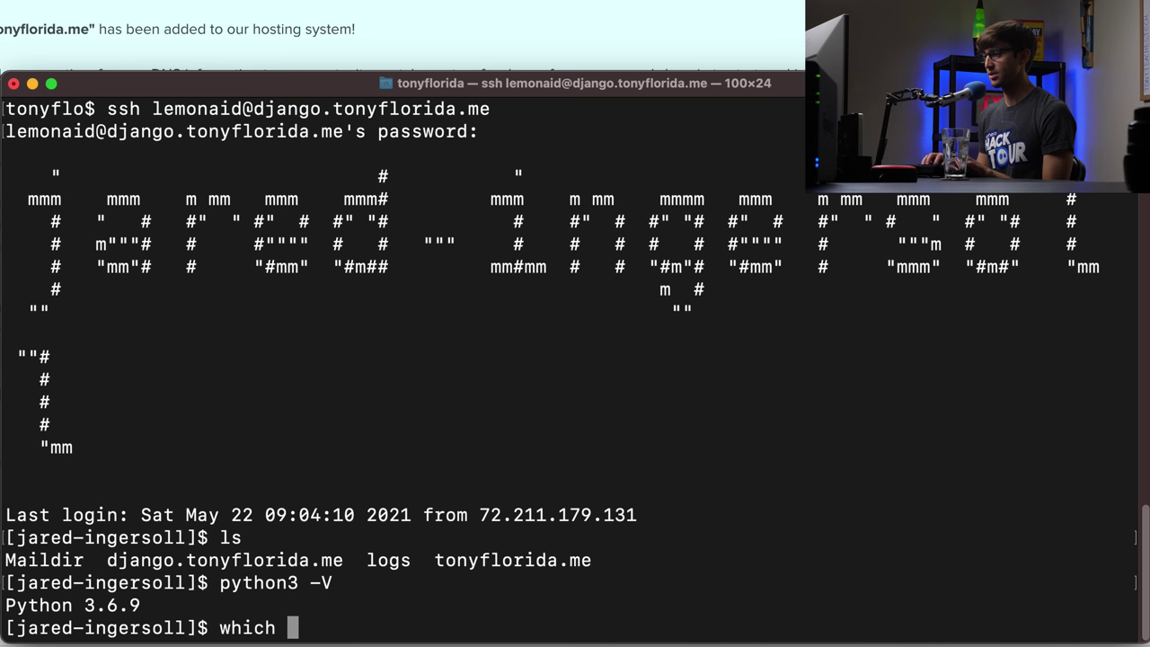
type("python3")
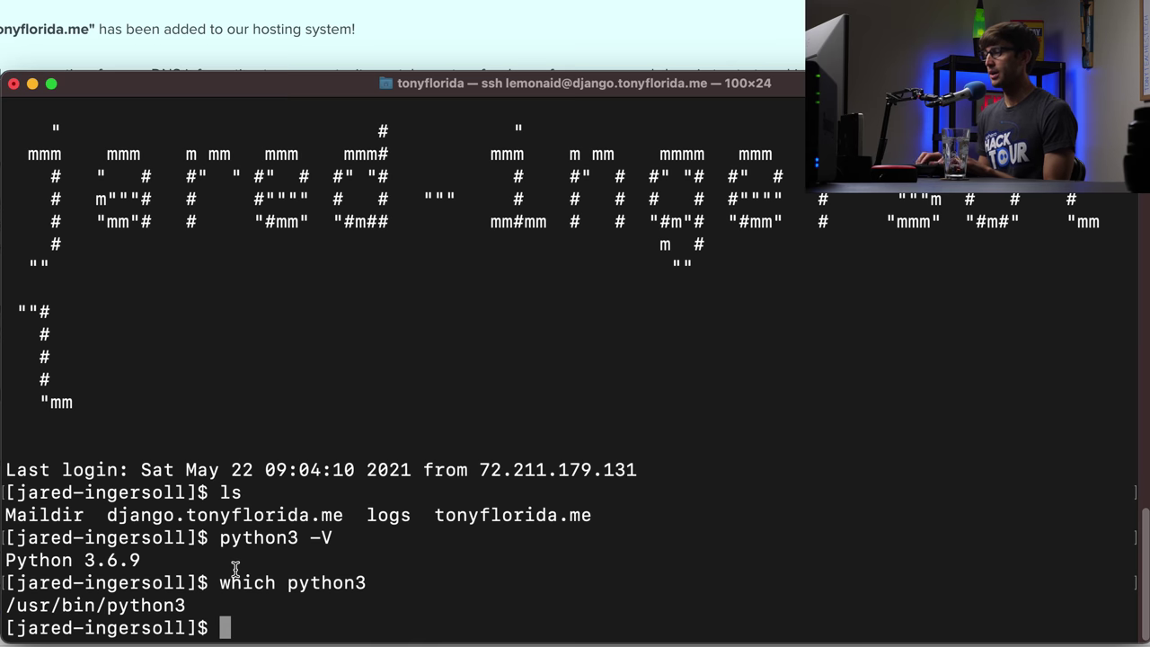
key("Return")
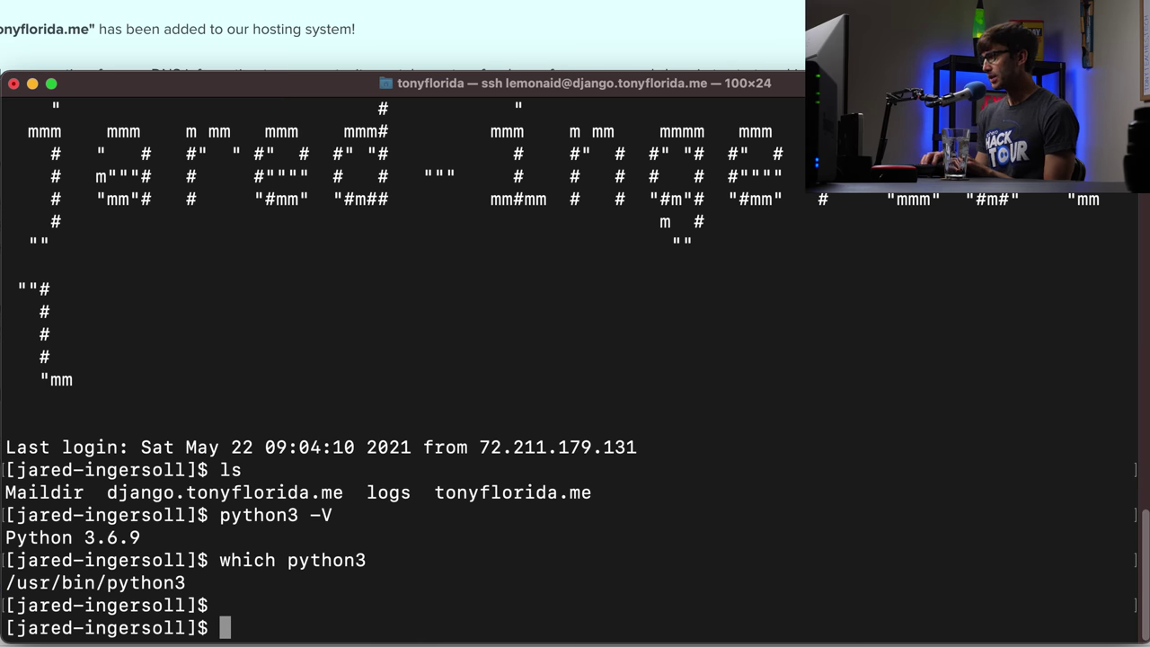
type("p")
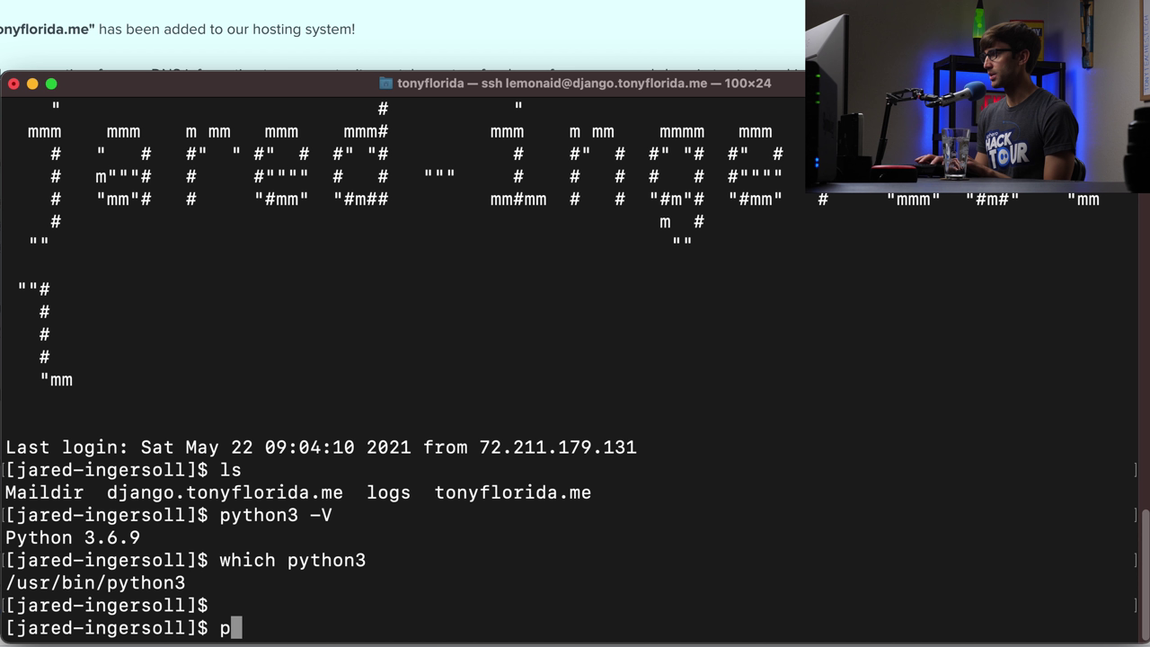
type("ython3 ")
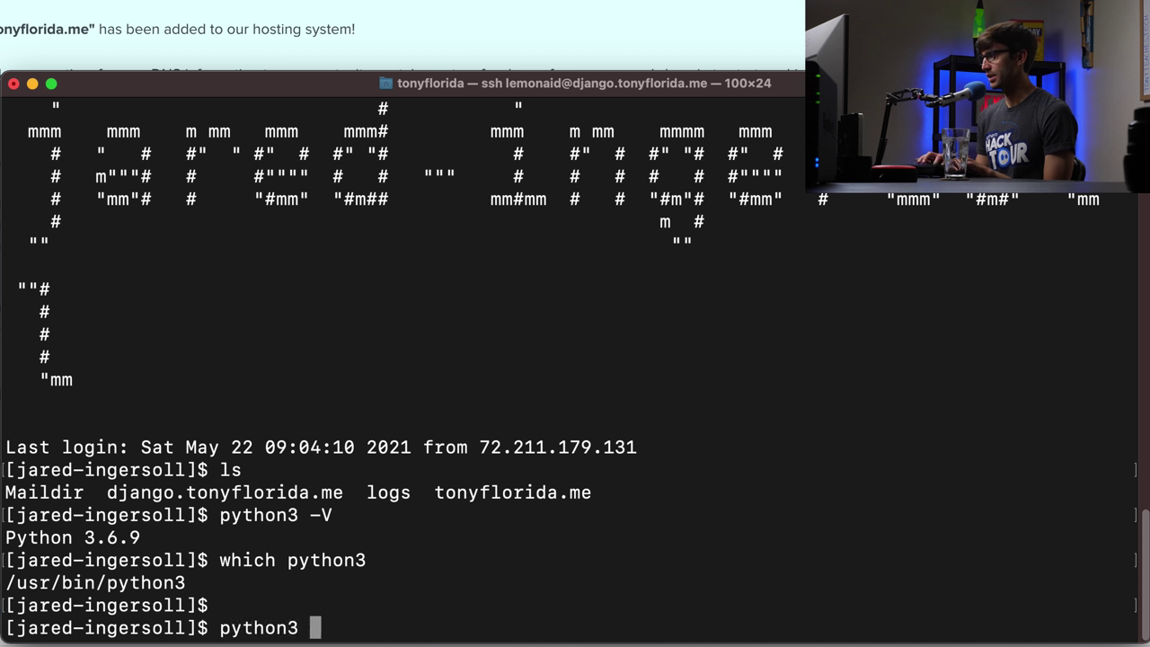
type("-m pip in")
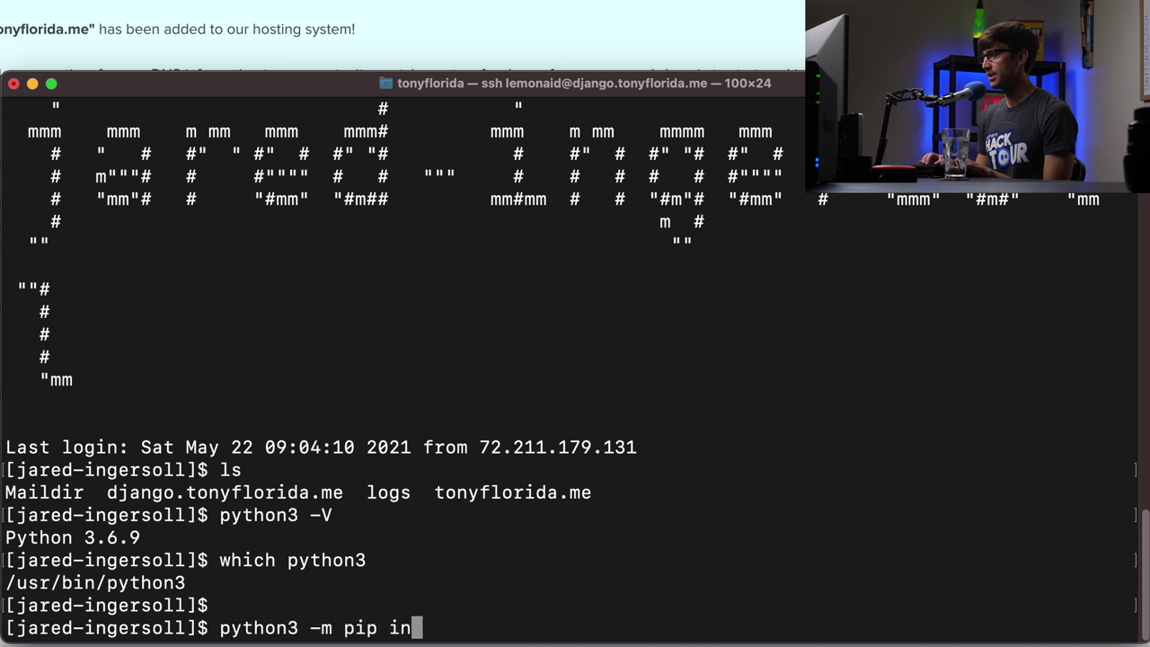
type("stall --upgrade pip")
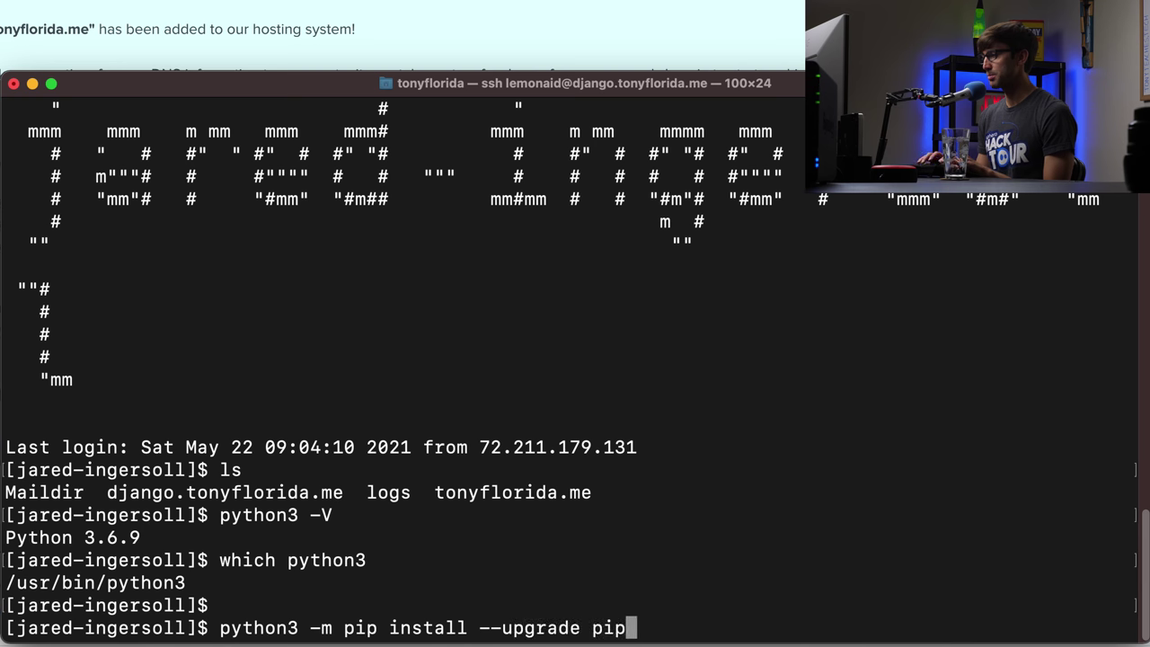
- Upgrade pip (already 21.1.1) and install virtualenv (15.1.0 already present)
key("Return")
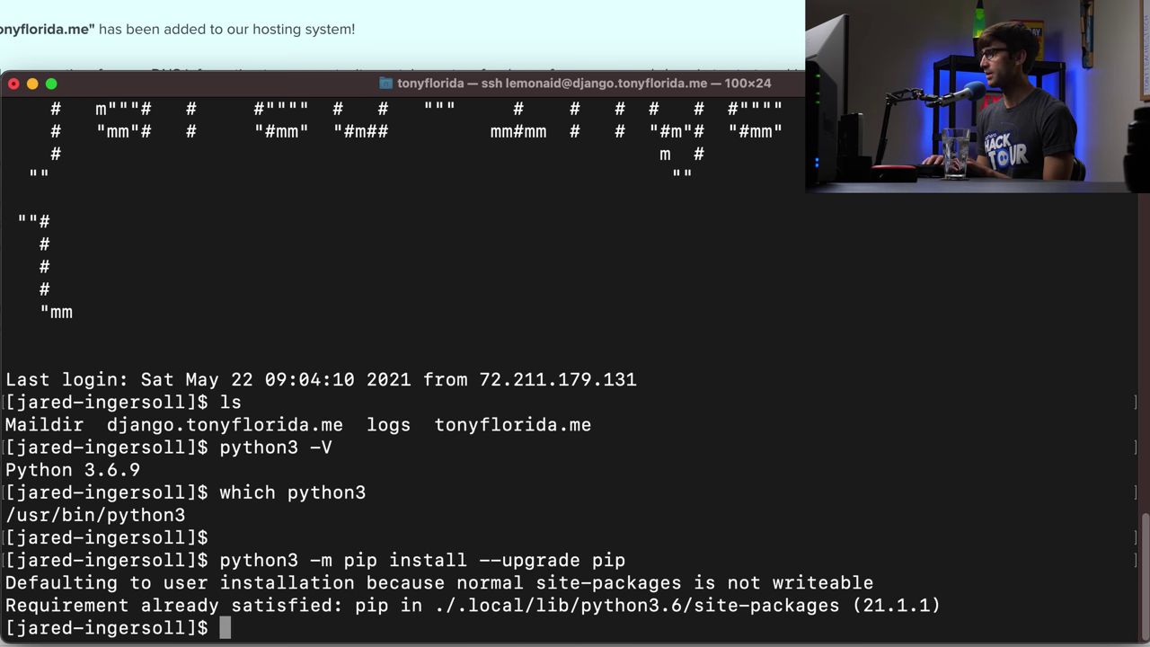
key("Return")
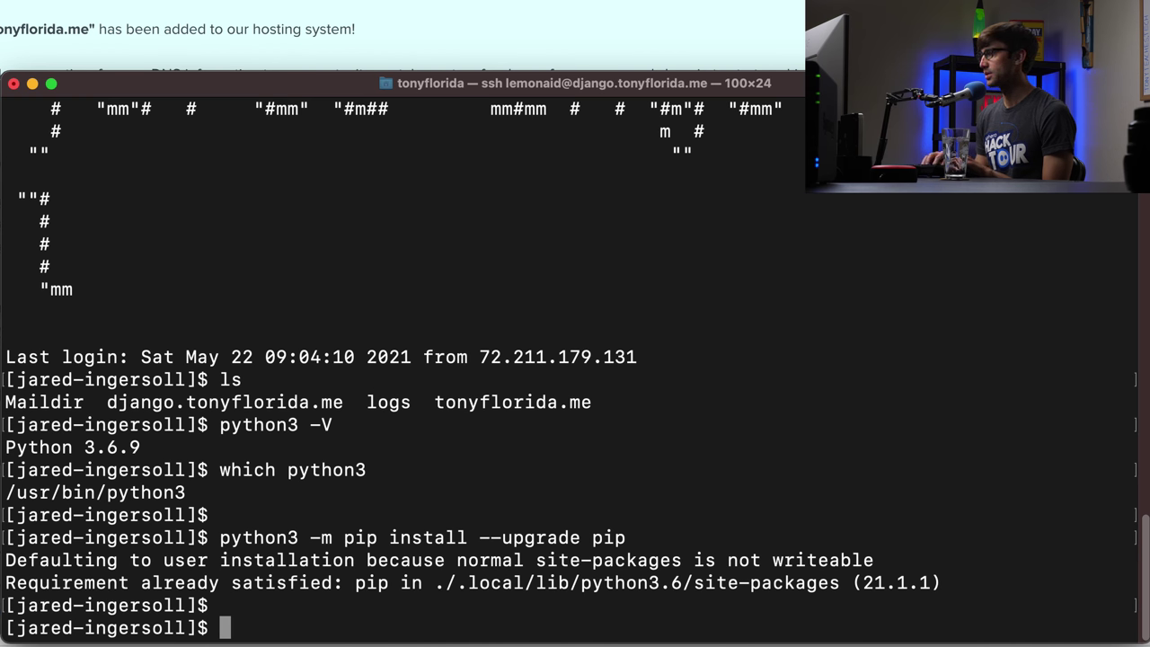
type("pip3 insta")
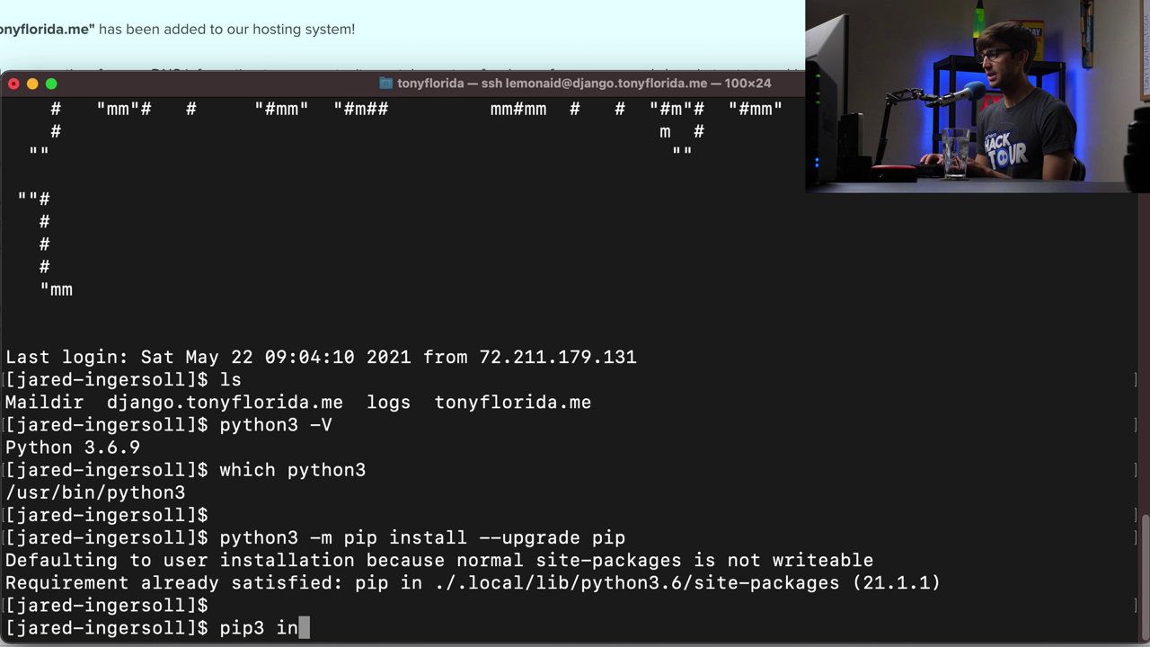
key("BackSpace")
key("BackSpace")
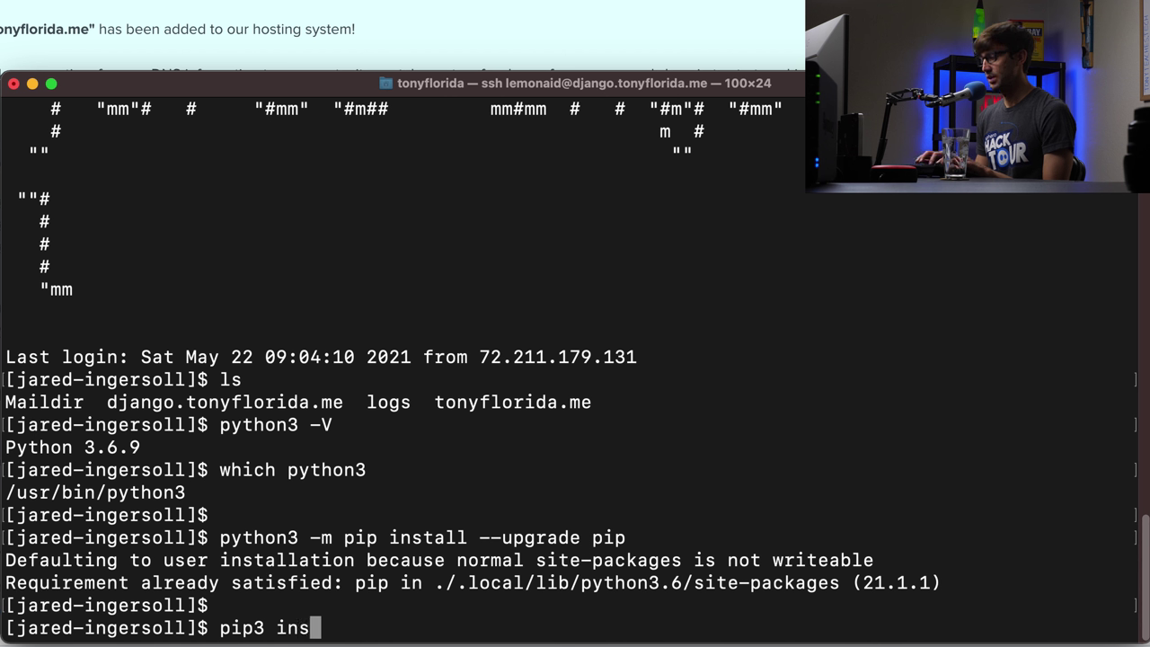
type("tall virtu")
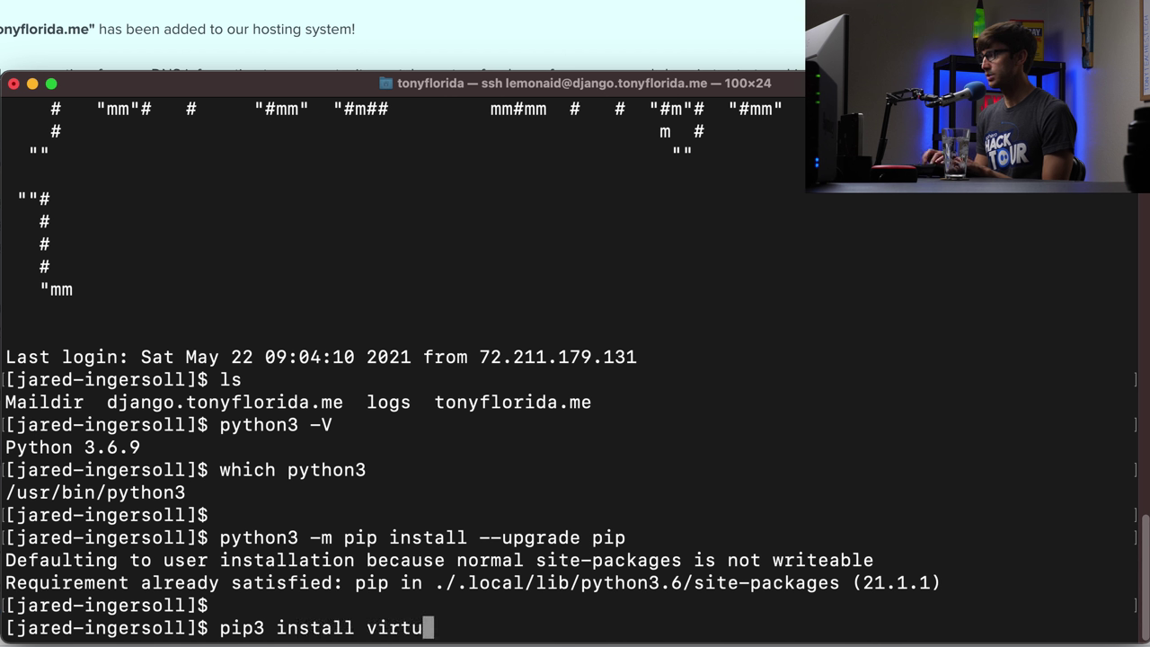
type("alenv")
key("Return")
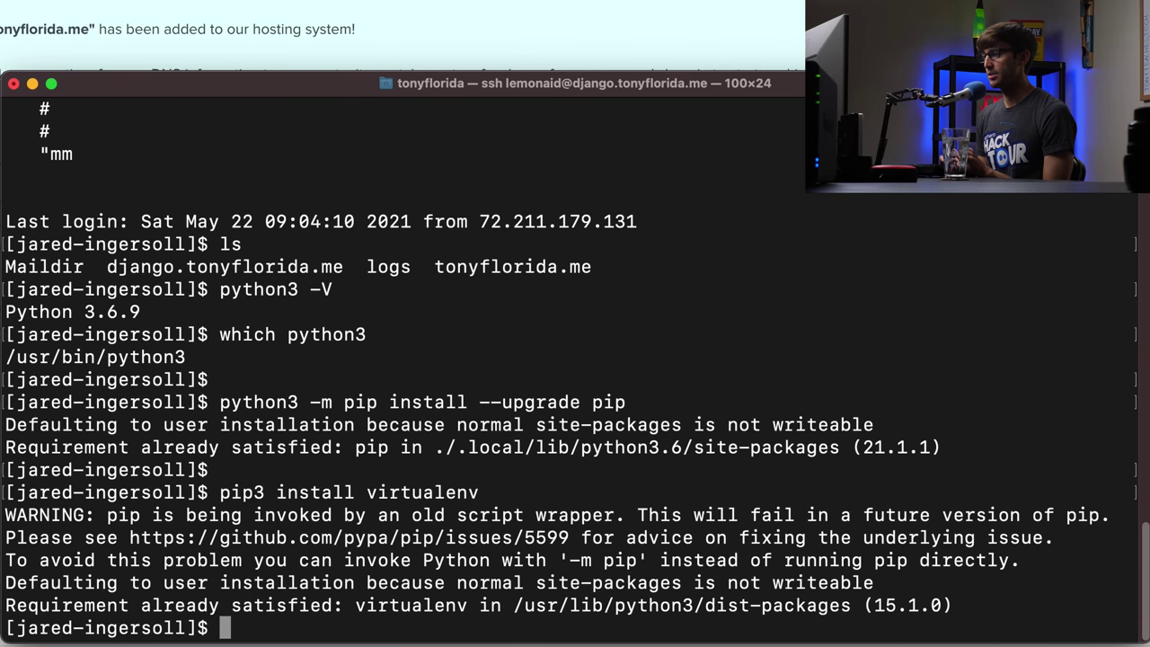
key("Return")
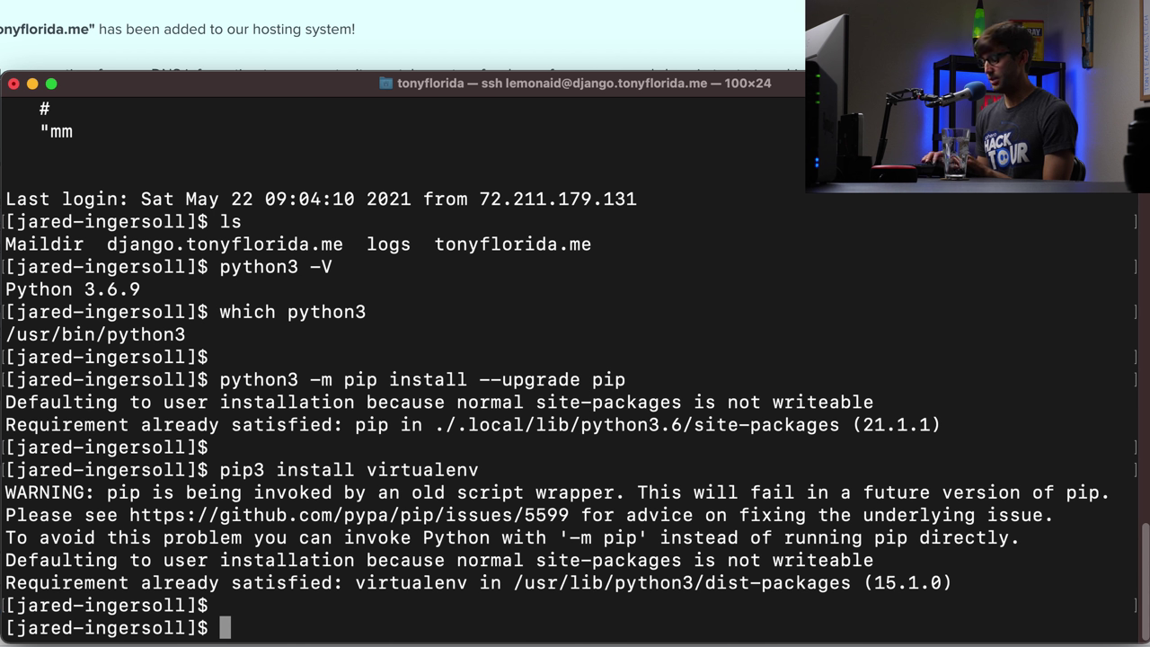
- Create the dj virtualenv with /usr/bin/python3 and list the home folder to confirm it
type("virtuale")
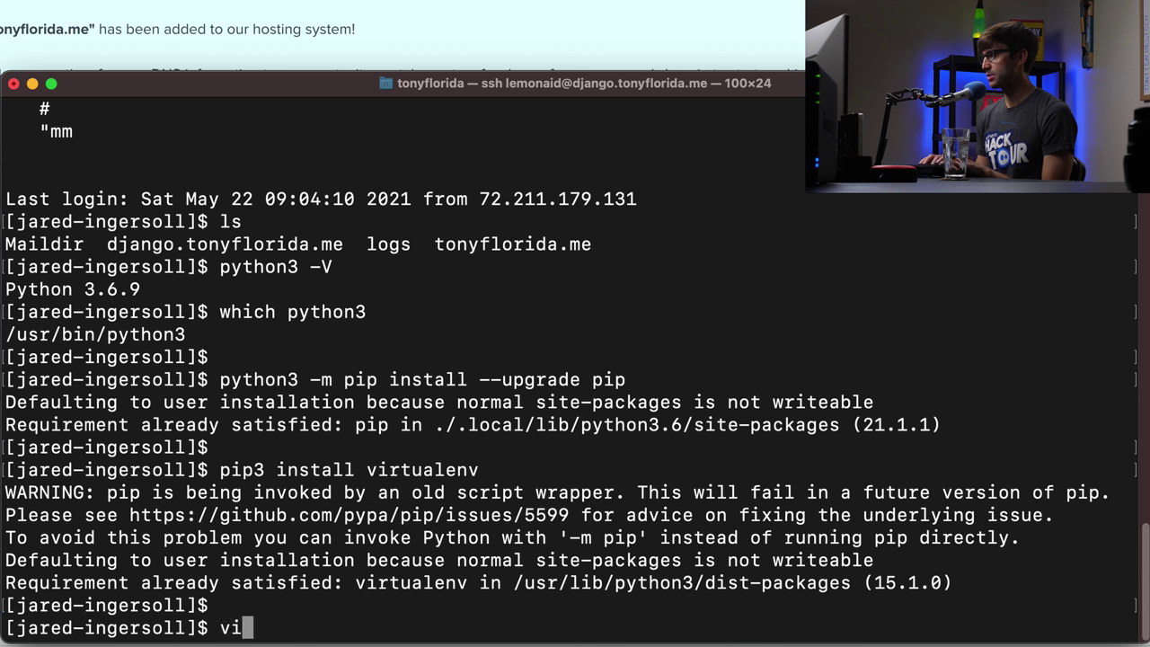
type("nv -")
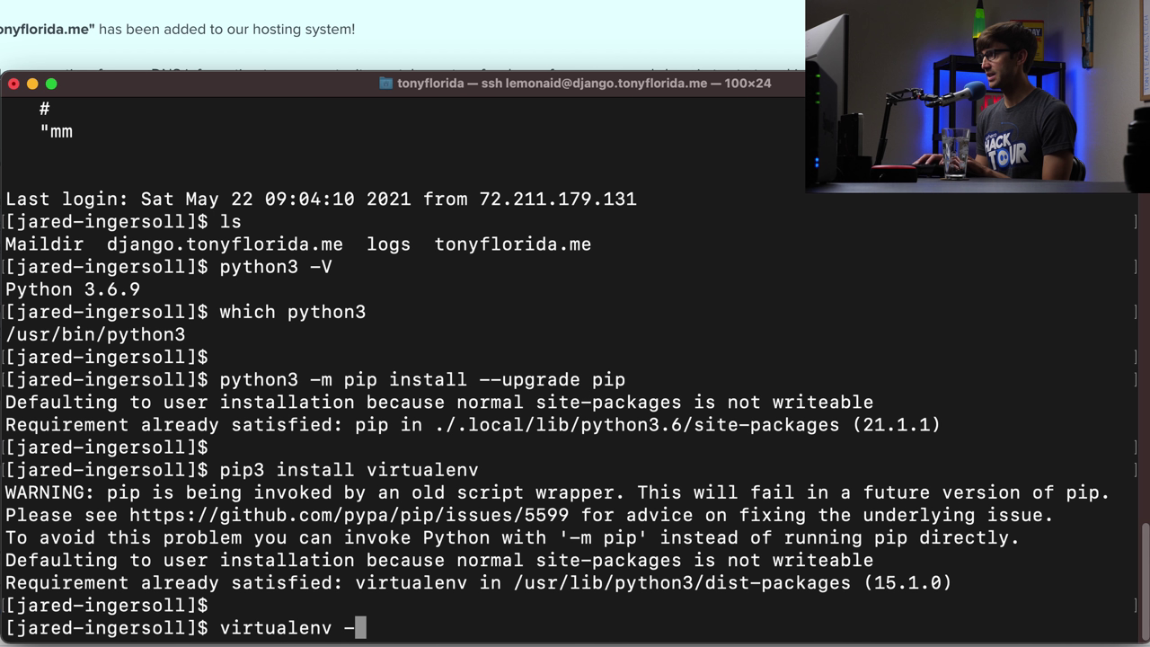
type("p /u")
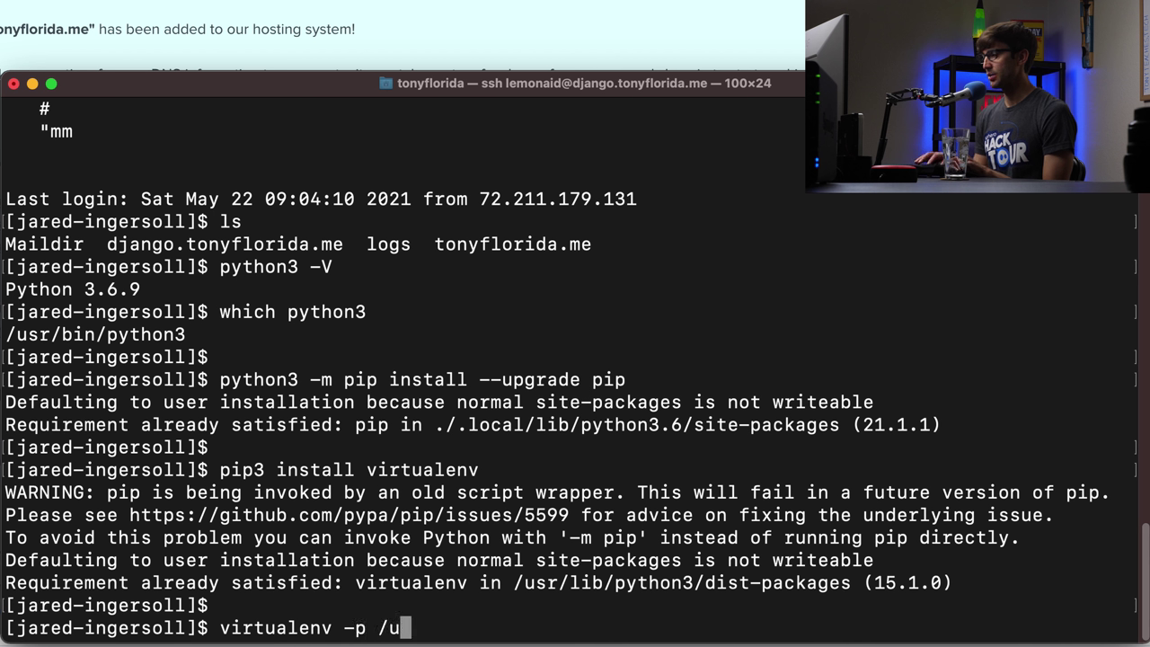
type("sb")
key("BackSpace")
type("r/")
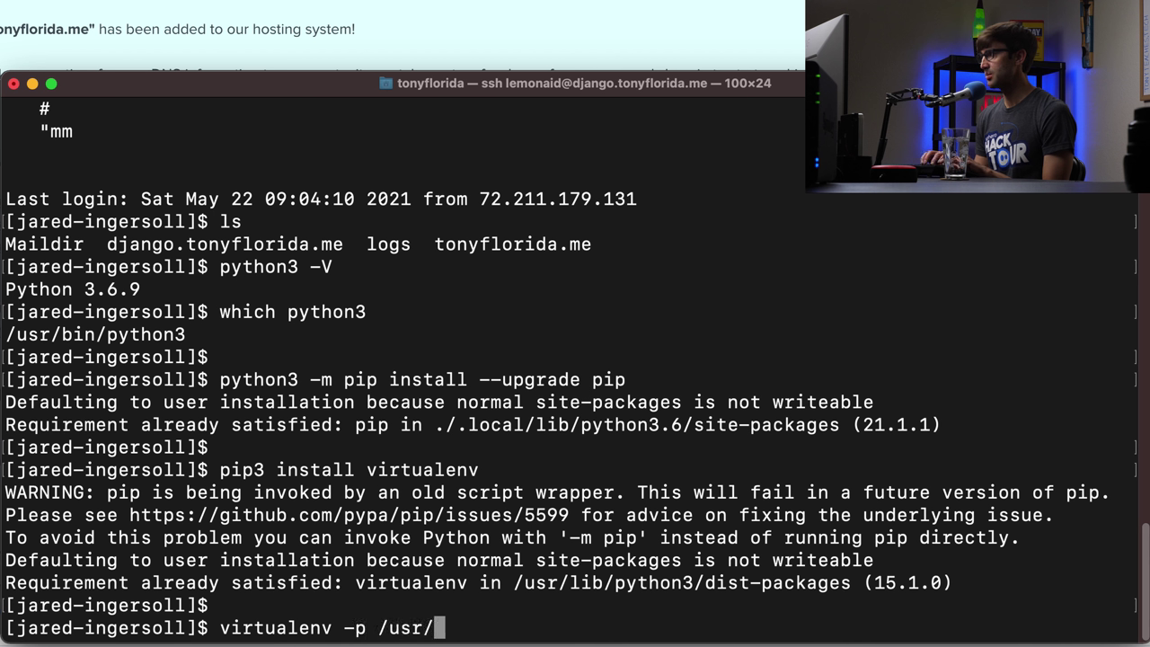
type("bin/python3 ")
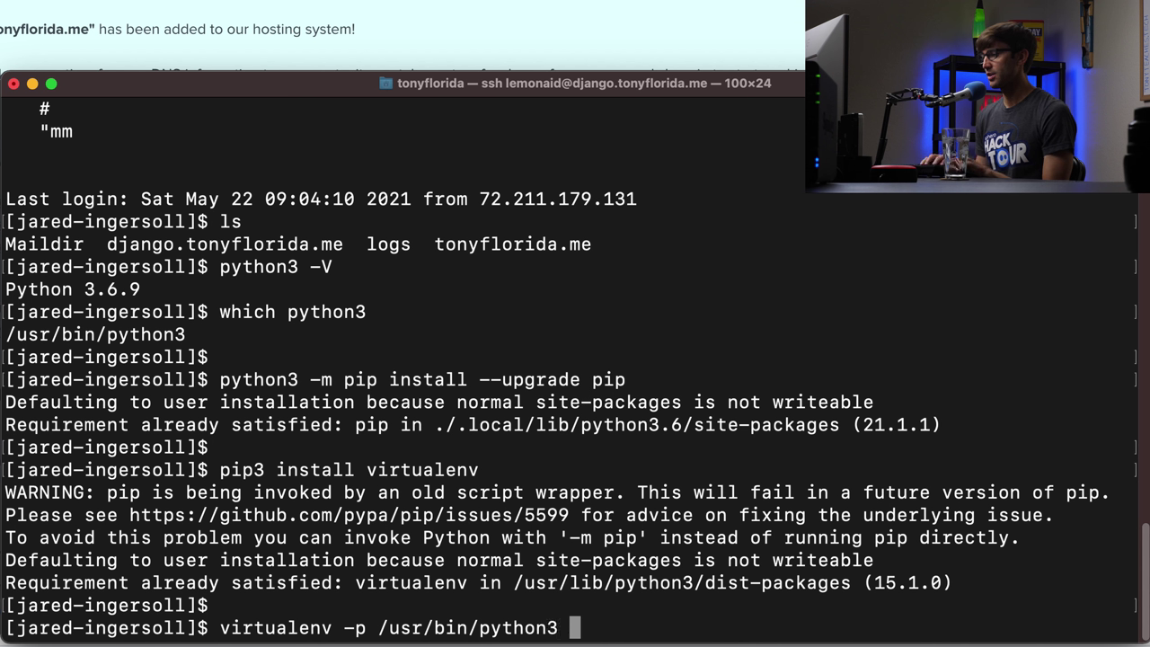
type("dj")
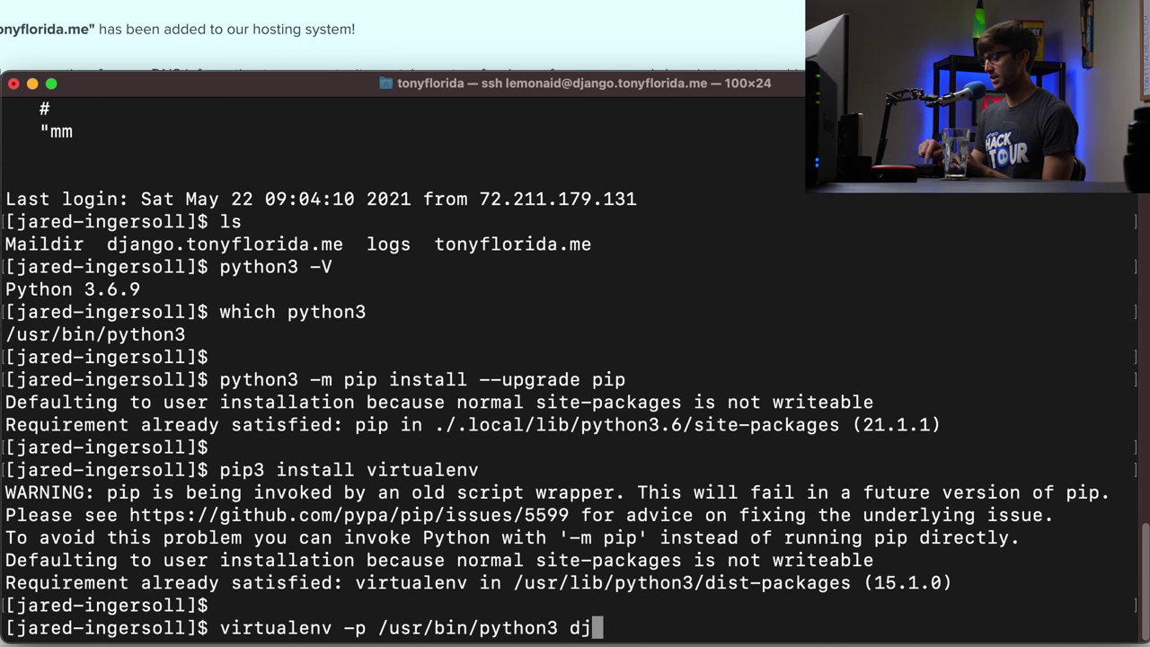
key("Return")
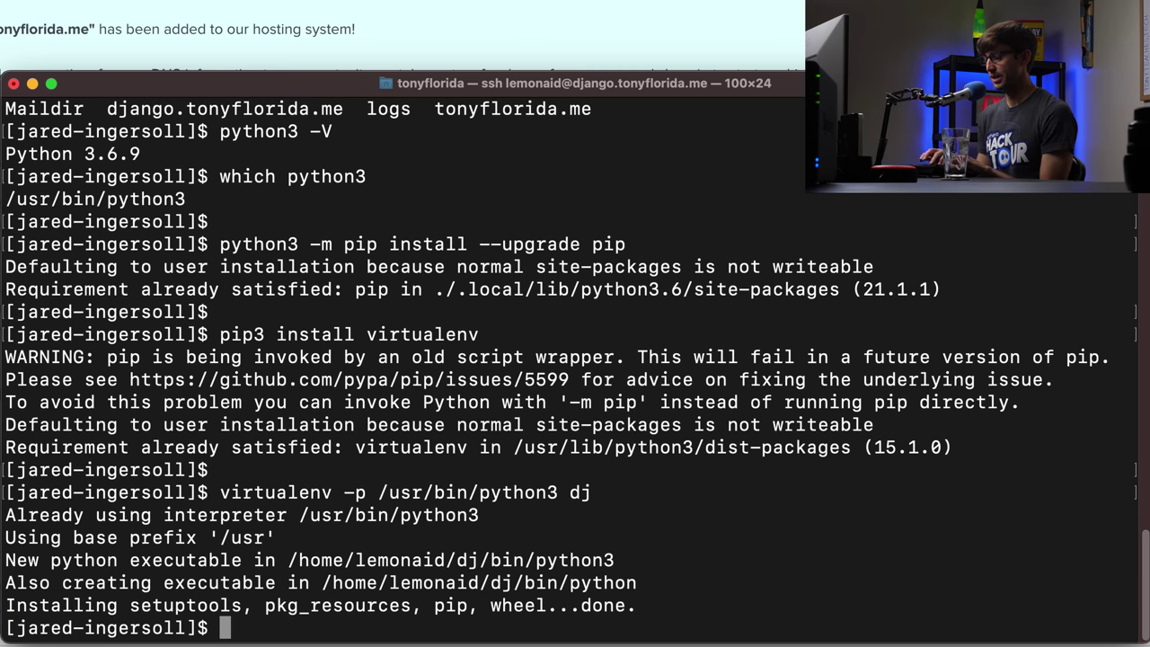
type("ls")
key("Return")
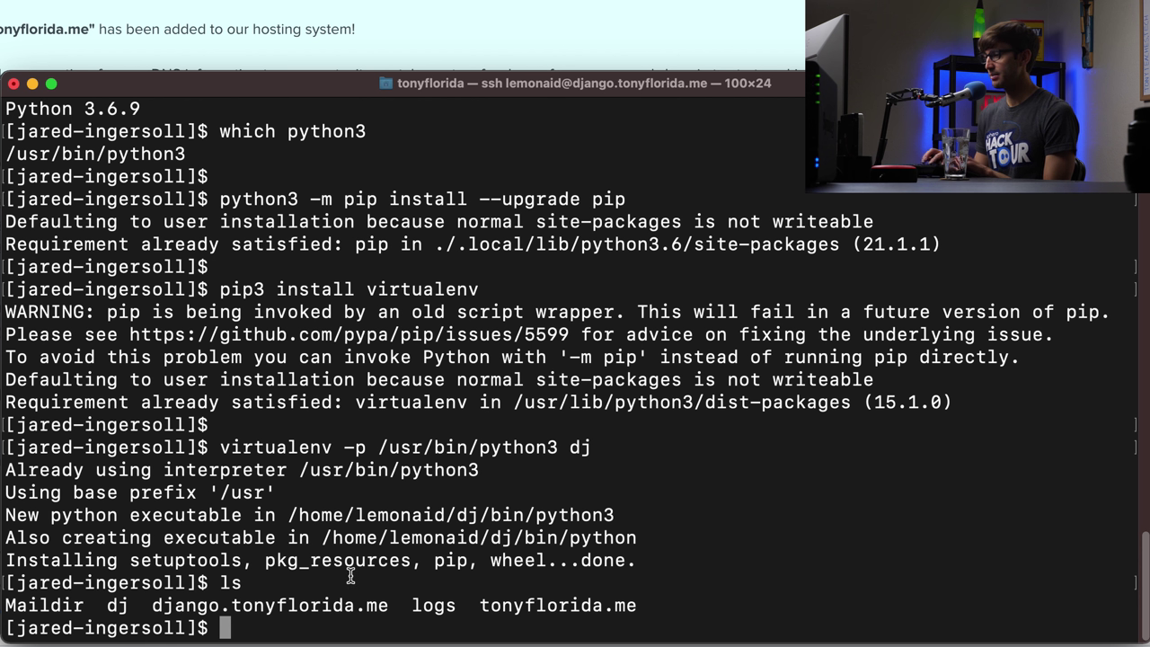
- Activate dj/bin/activate and verify python points into dj, reporting version 3.6.9
type("source")
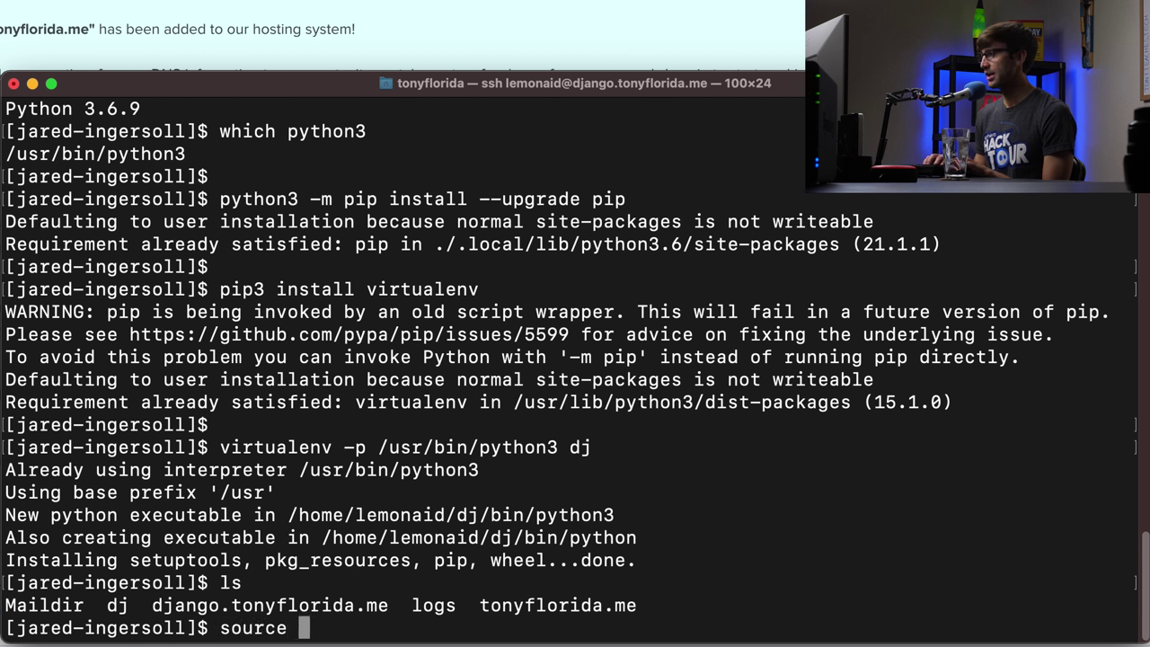
type(" dj/bi")
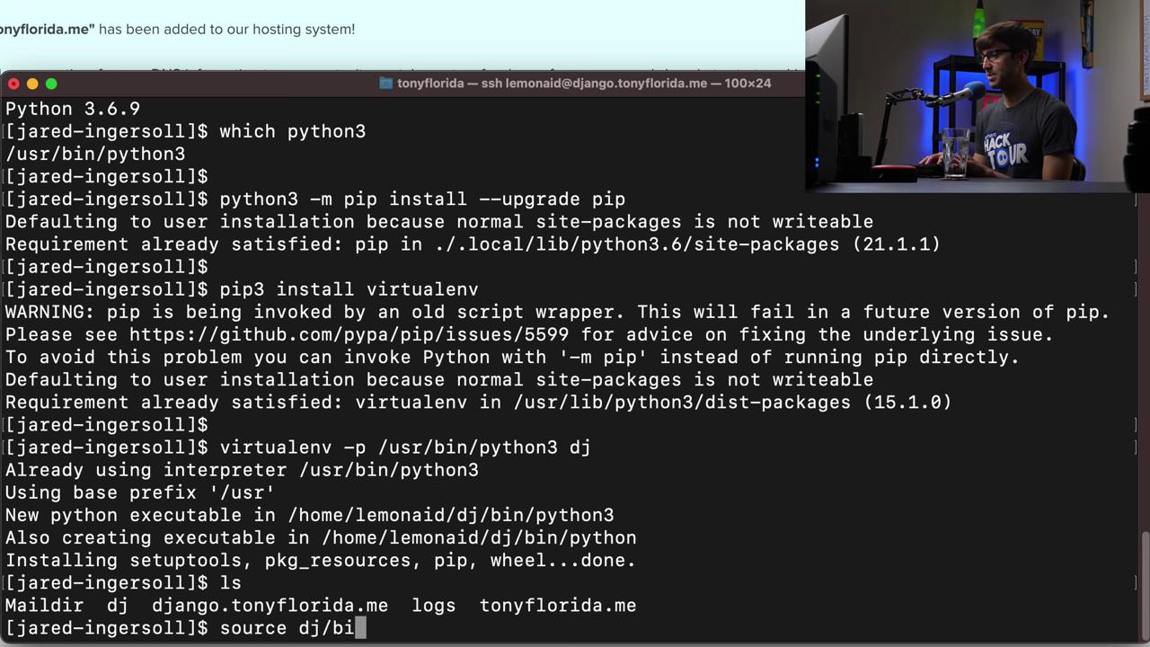
type("n/act")
key("Tab")
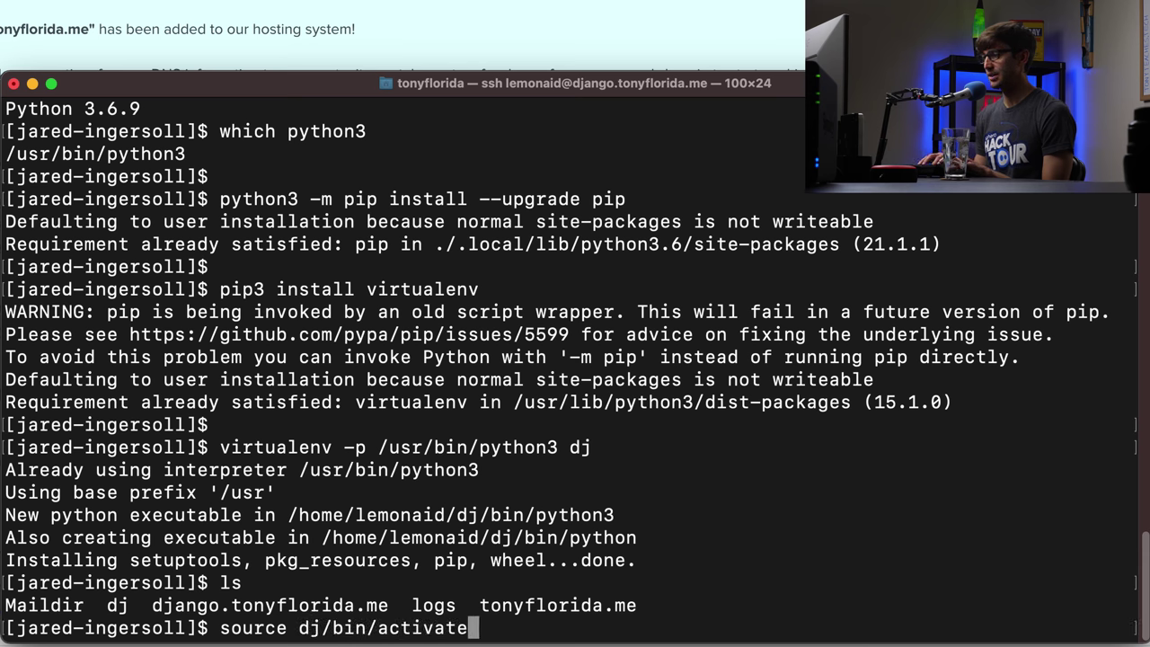
key("Return")
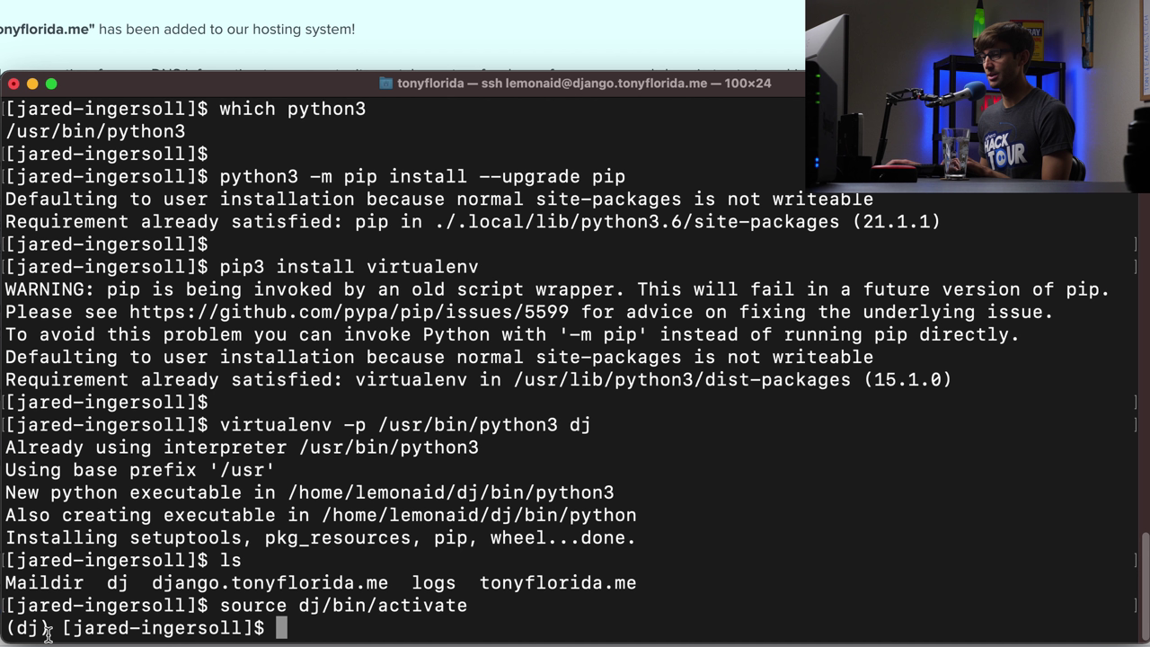
left_click_drag(50, 628, 7, 626)
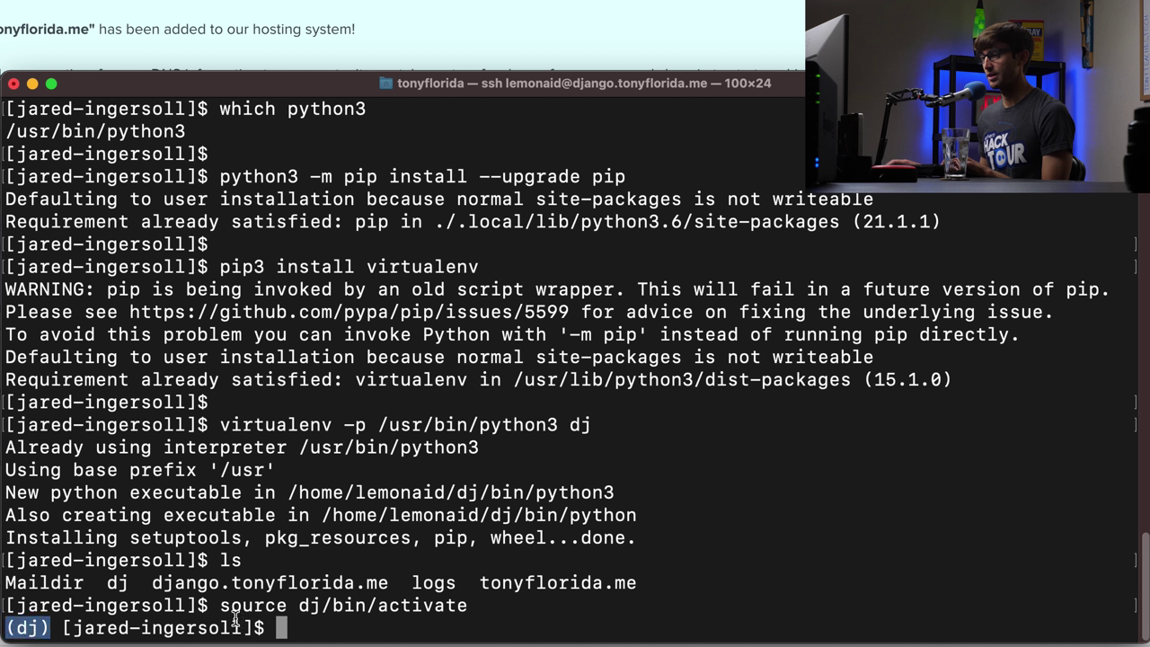
left_click(445, 627)
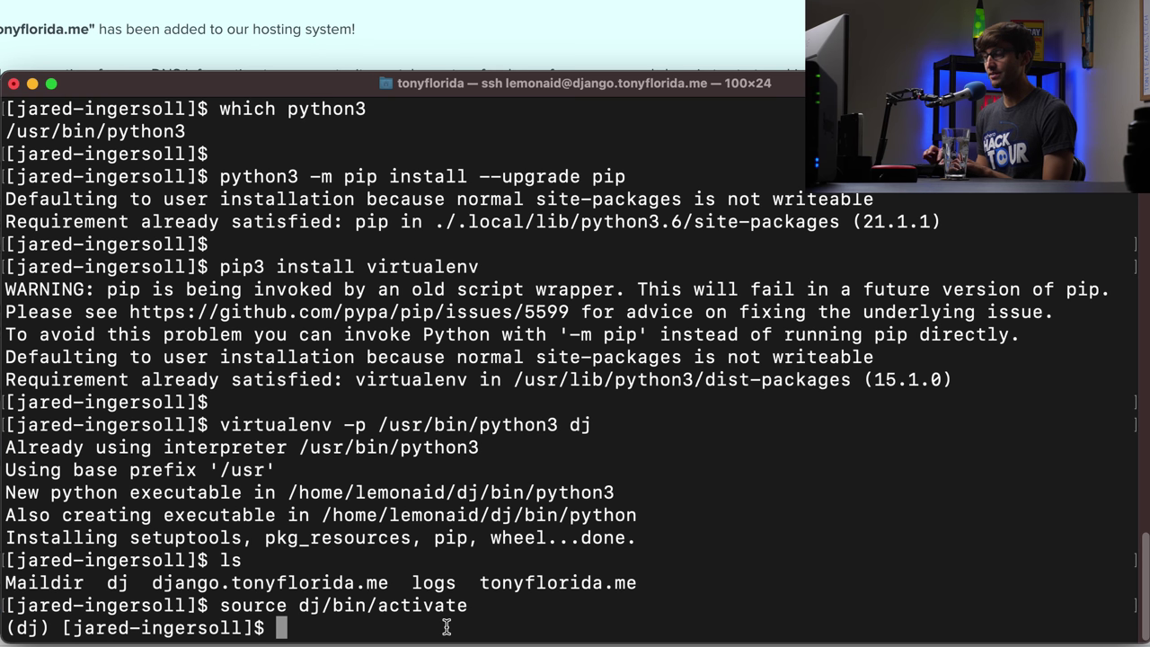
type("which python")
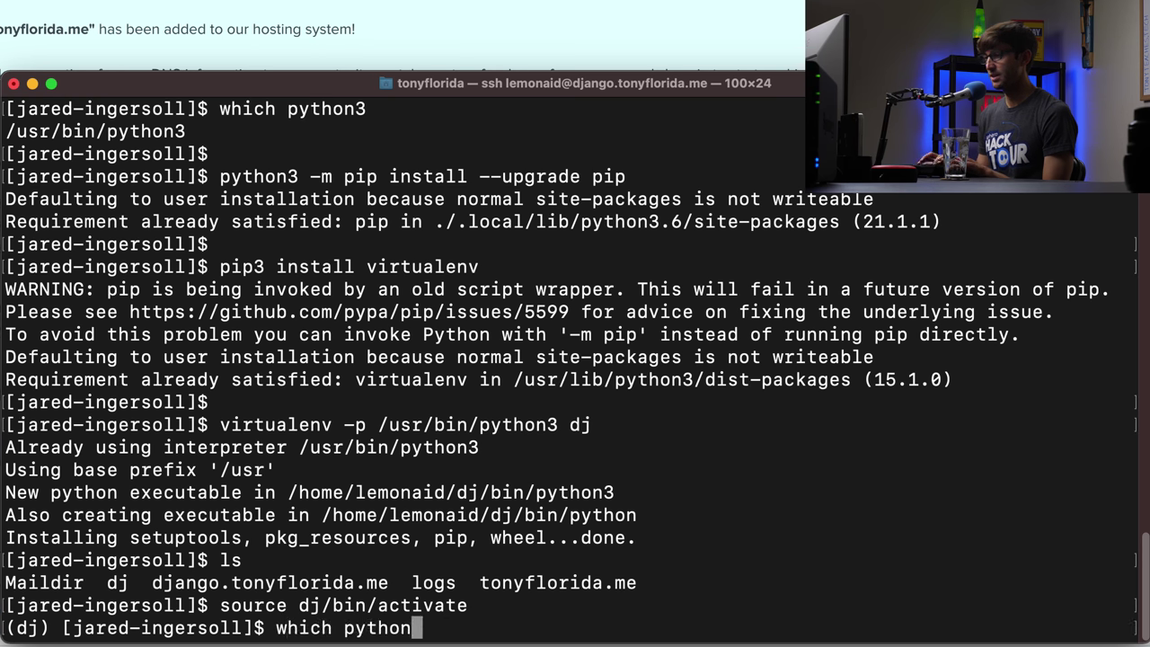
key("Return")
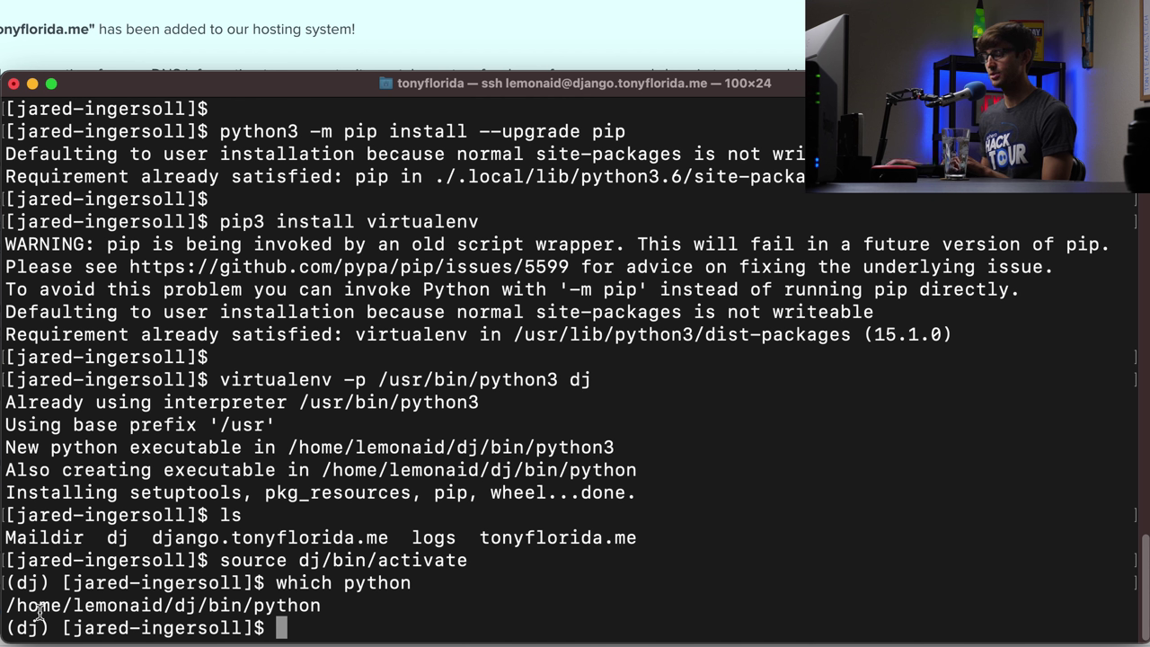
left_click_drag(19, 604, 333, 605)
left_click(356, 597)
type("python -V")
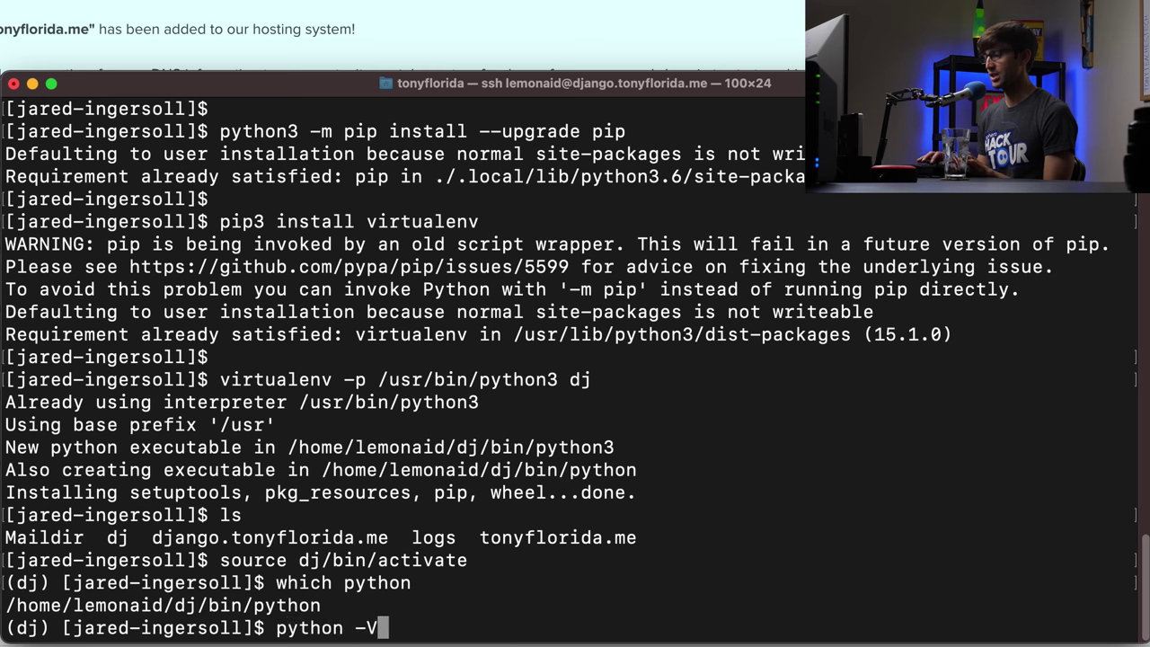
key("Return")
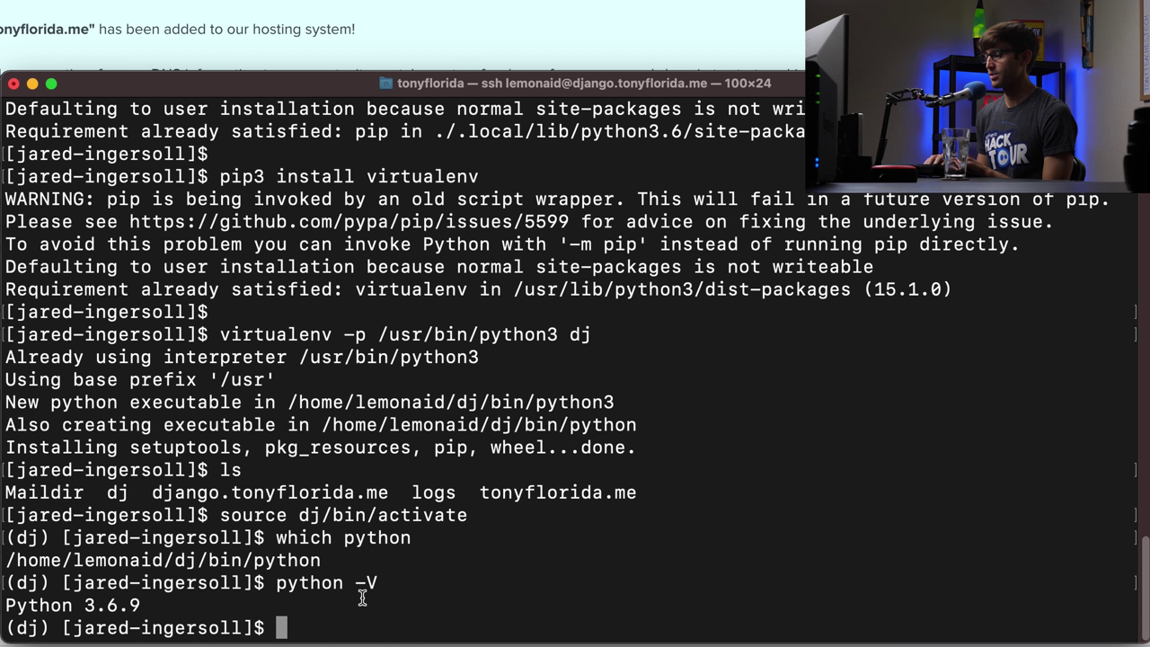
- Deactivate the environment and check which python the system now uses
type("dea")
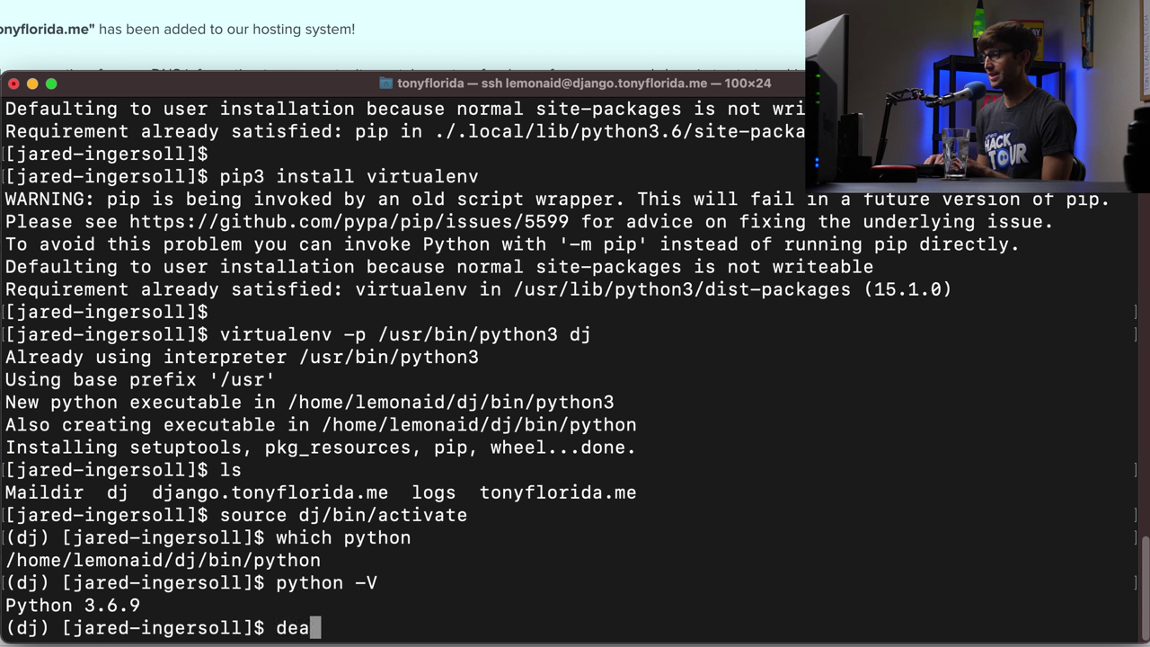
type("ctivate")
key("BackSpace")
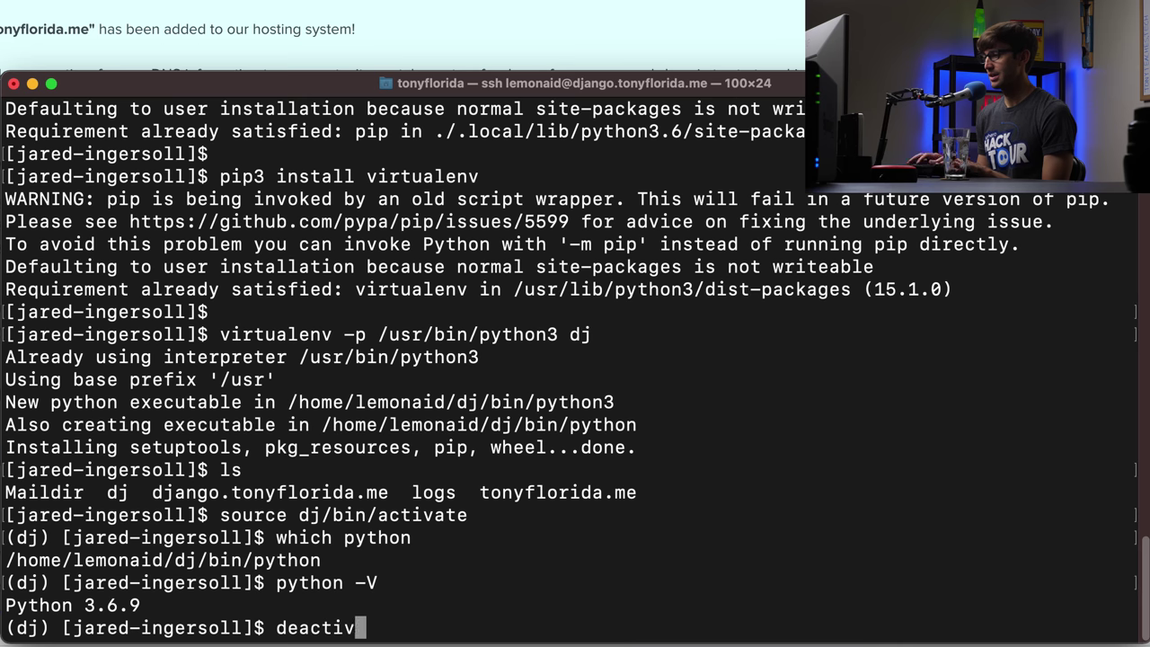
type("ate")
key("Return")
type("which python")
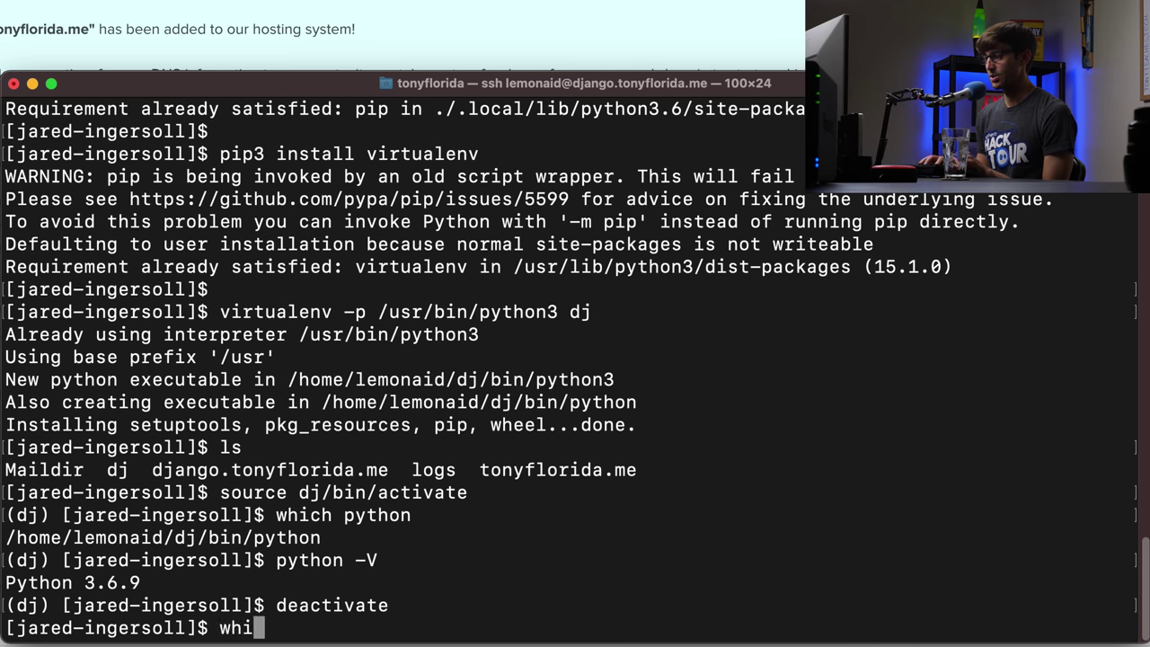
key("Return")
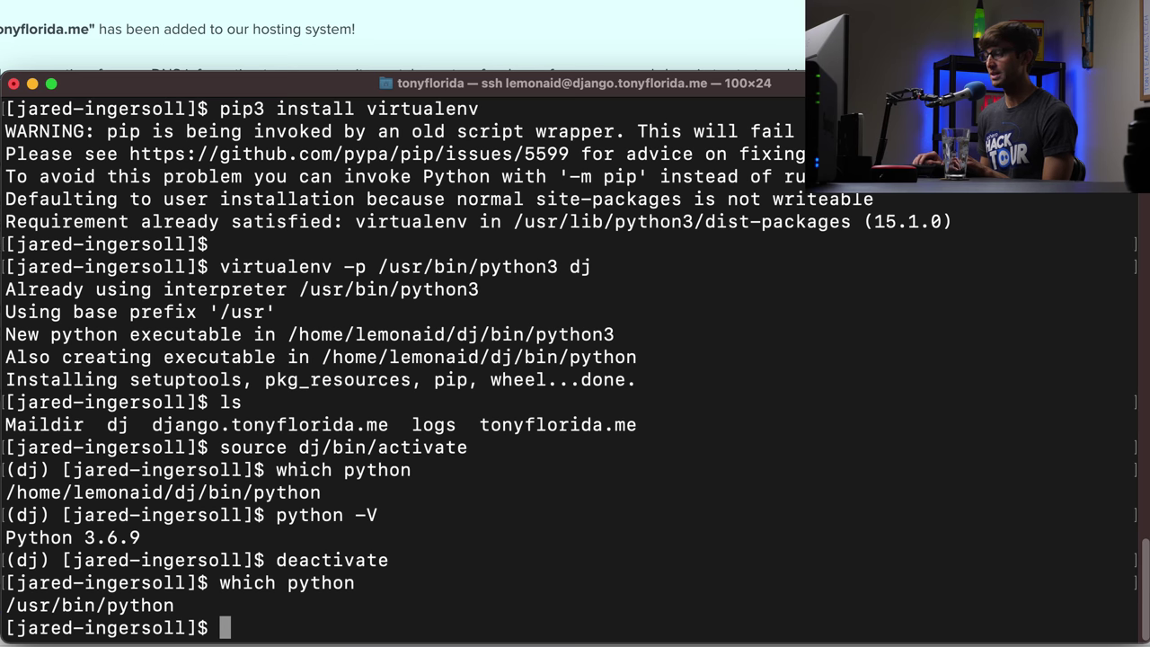
- Reactivate dj from shell history and confirm which python resolves to dj/bin/python
key("Up")
key("Up")
key("Up")
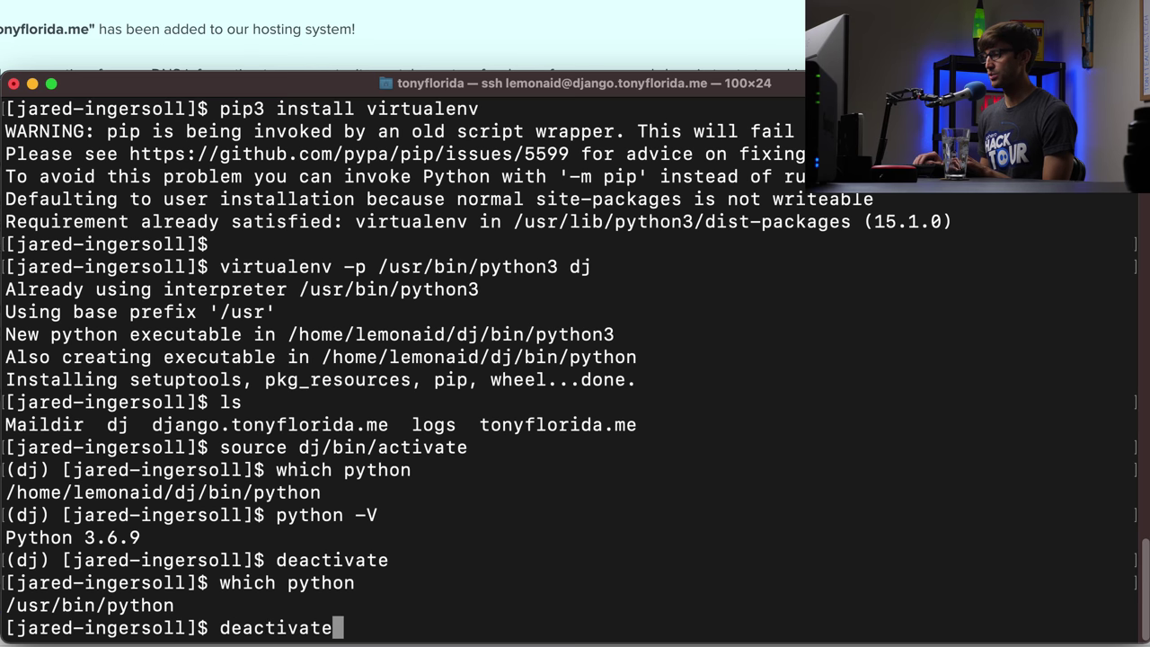
key("Up")
key("Up")
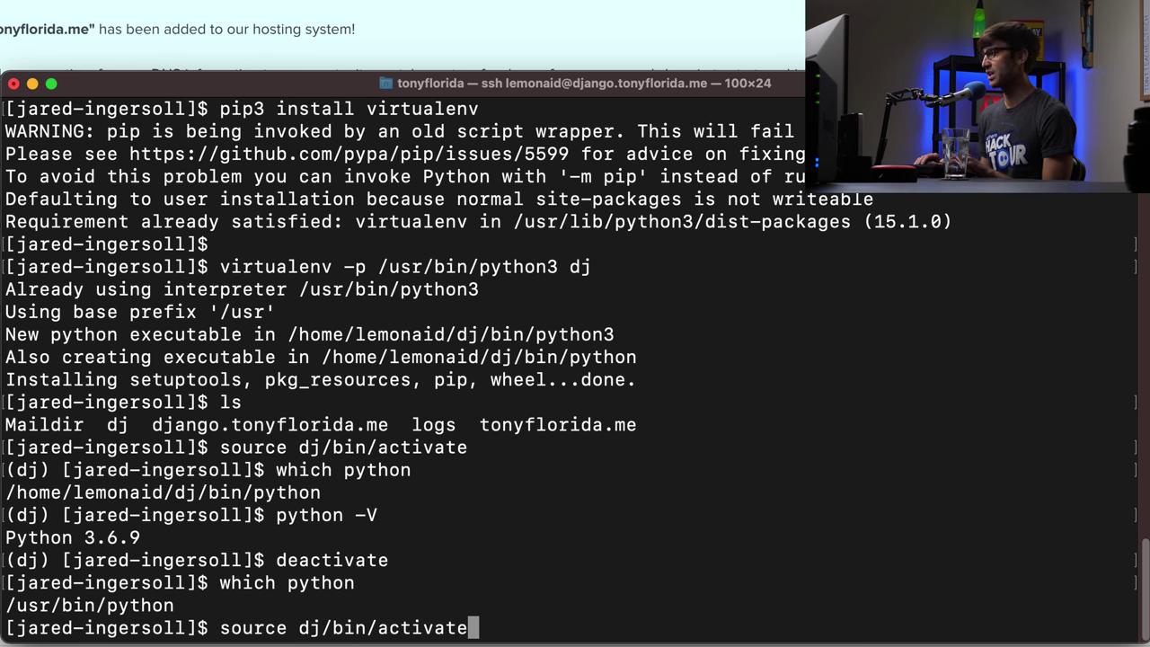
key("Return")
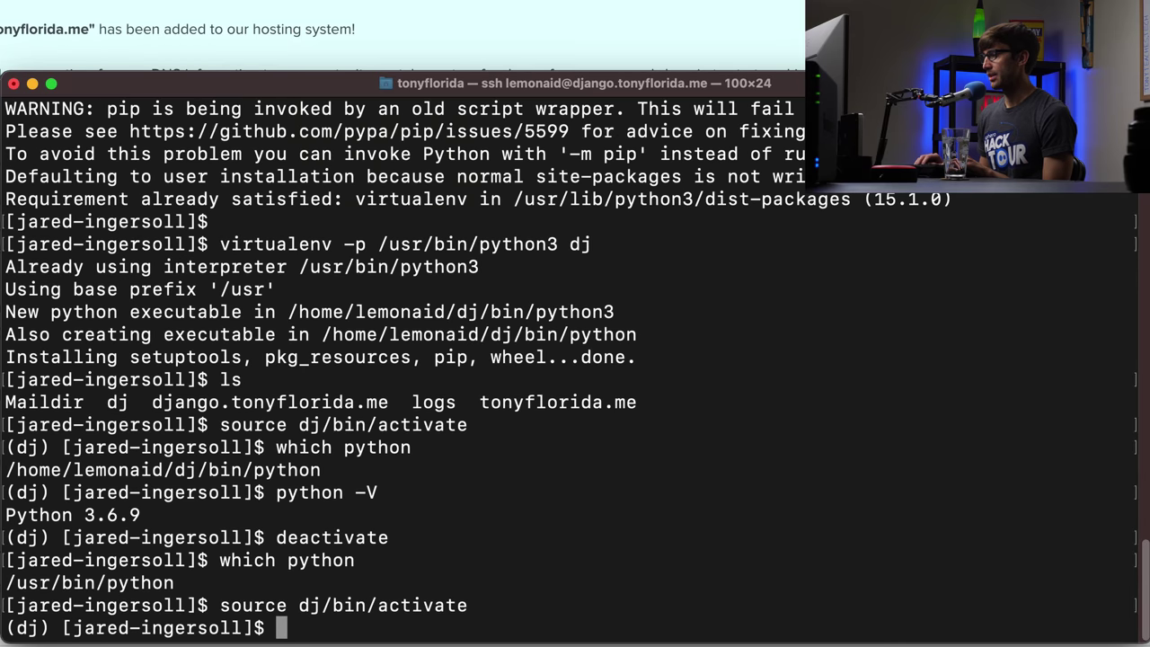
type("which")
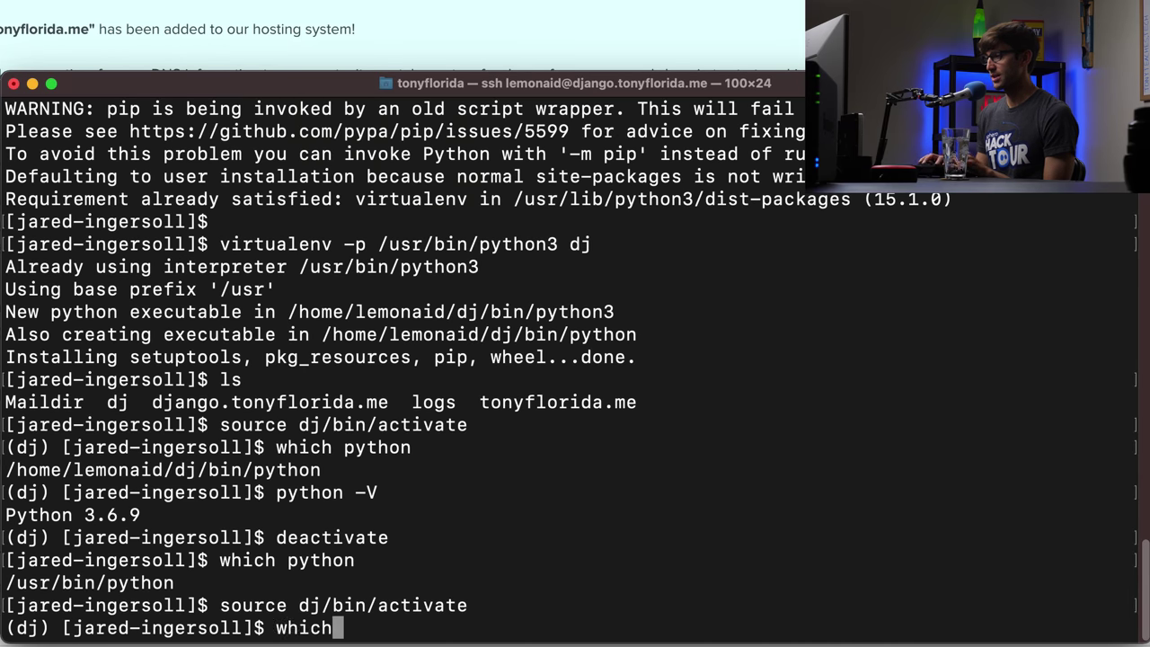
type(" python")
key("Return")
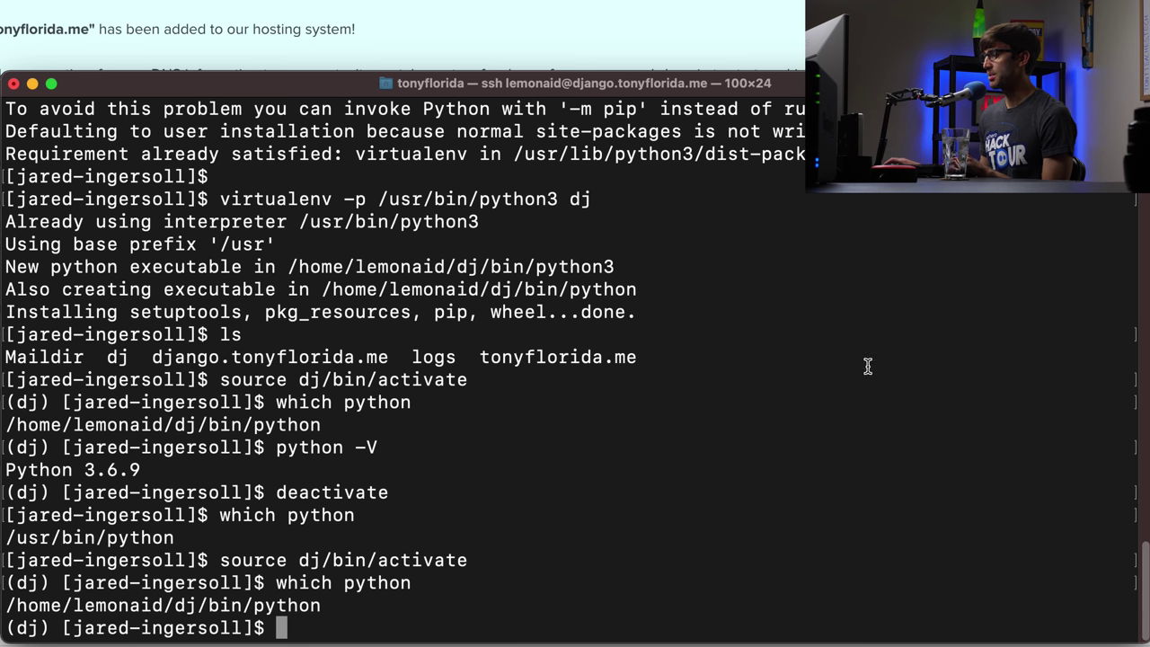
- Run pip3 install Django mysqlclient, installing Django 3.2.3 and mysqlclient 2.0.3
type("pip")
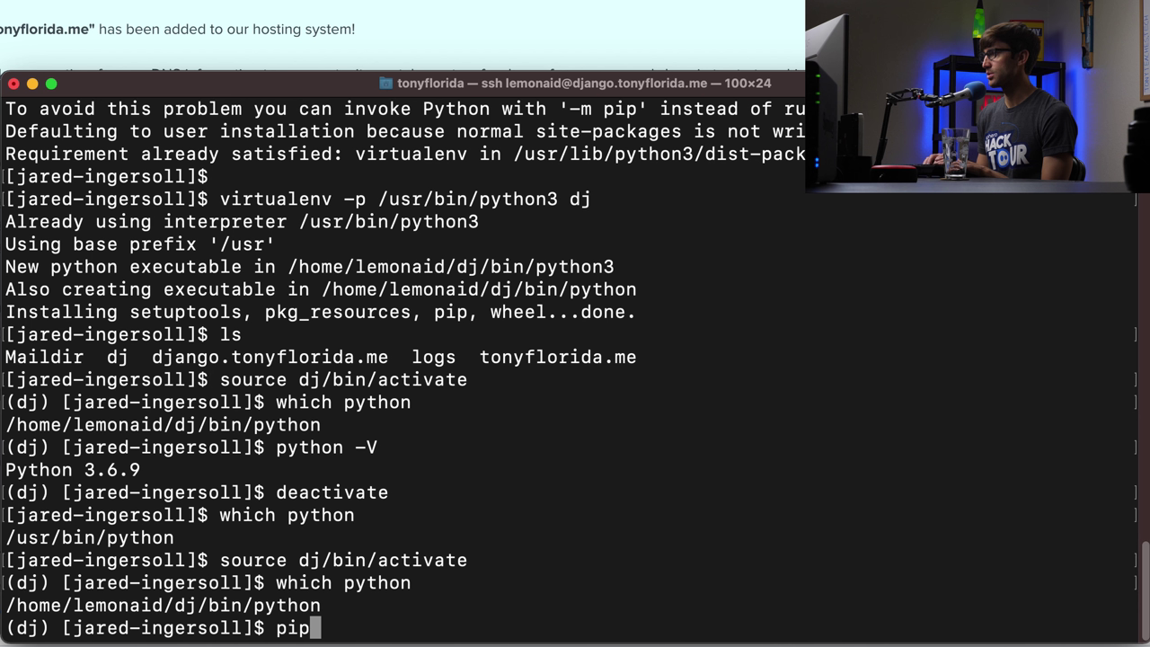
type("3 install ")
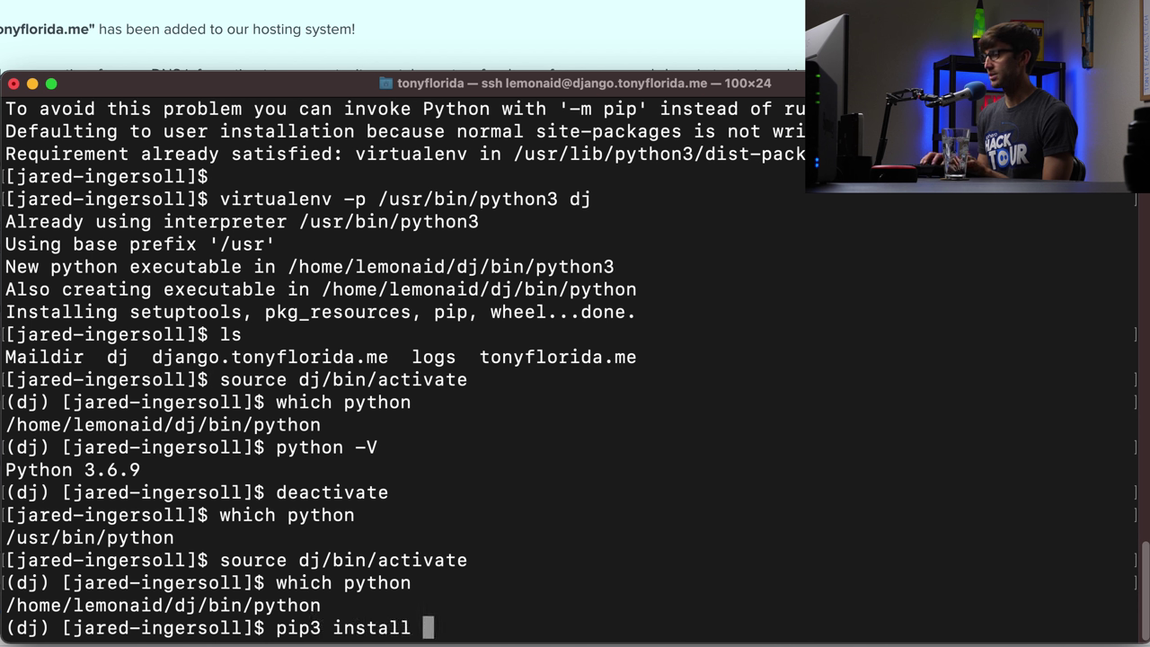
type("Django mys")
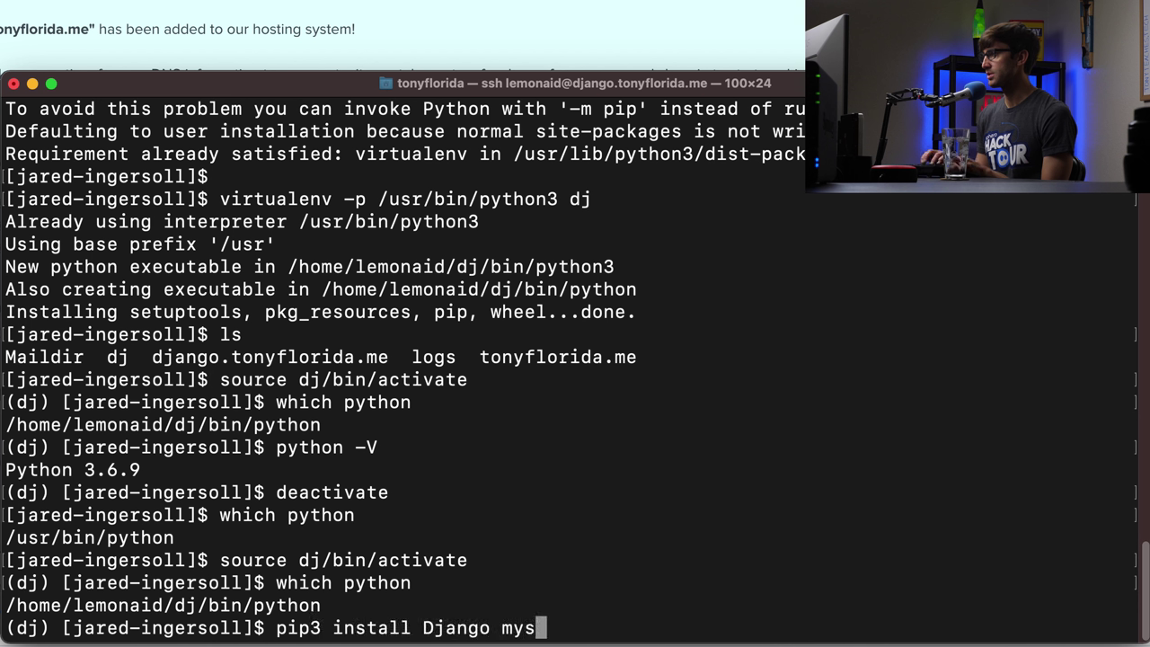
type("qlclient")
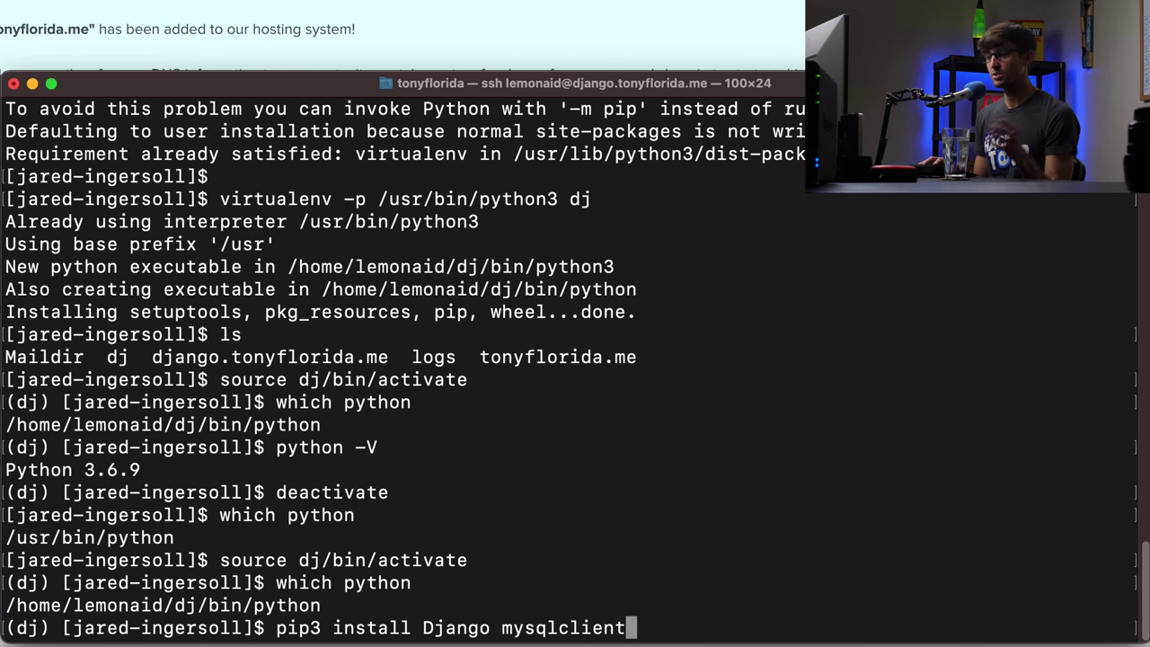
key("Return")
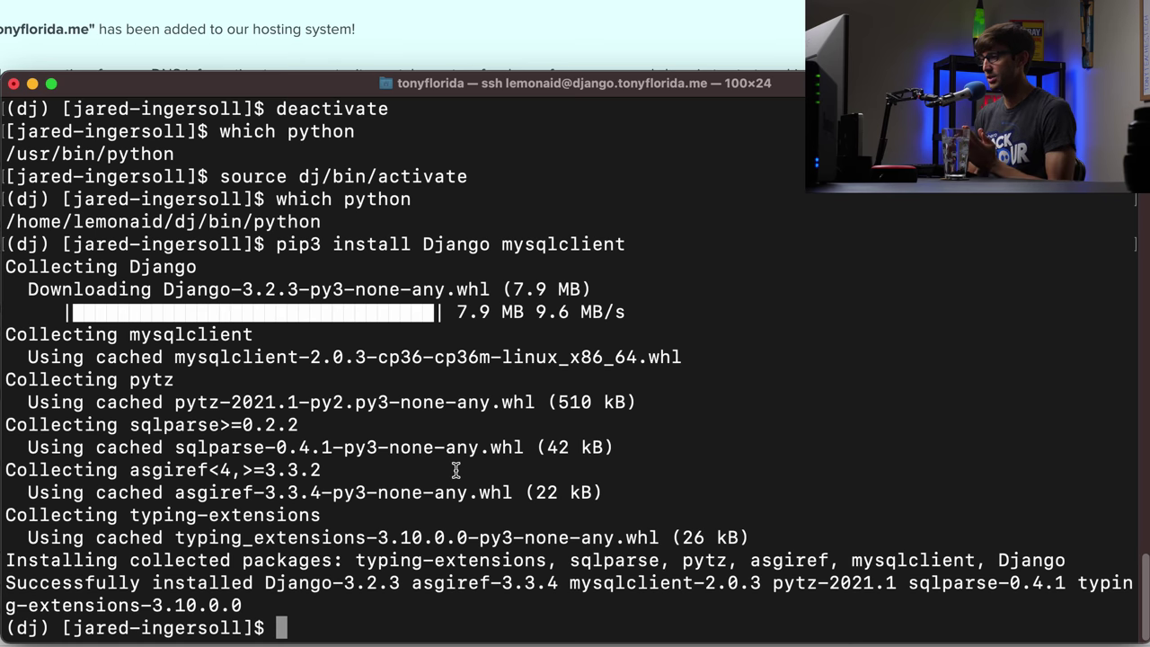
- Change into the django.tonyflorida.me folder and list its contents
type("ls")
key("Return")
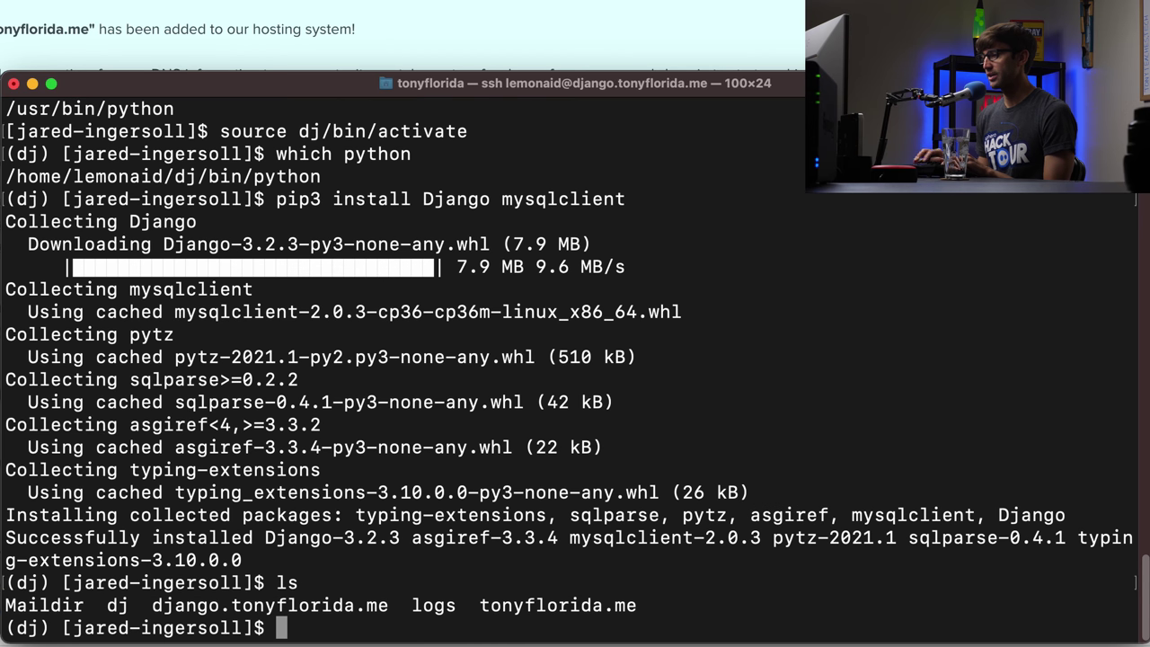
double_click(190, 608)
type("cd dja")
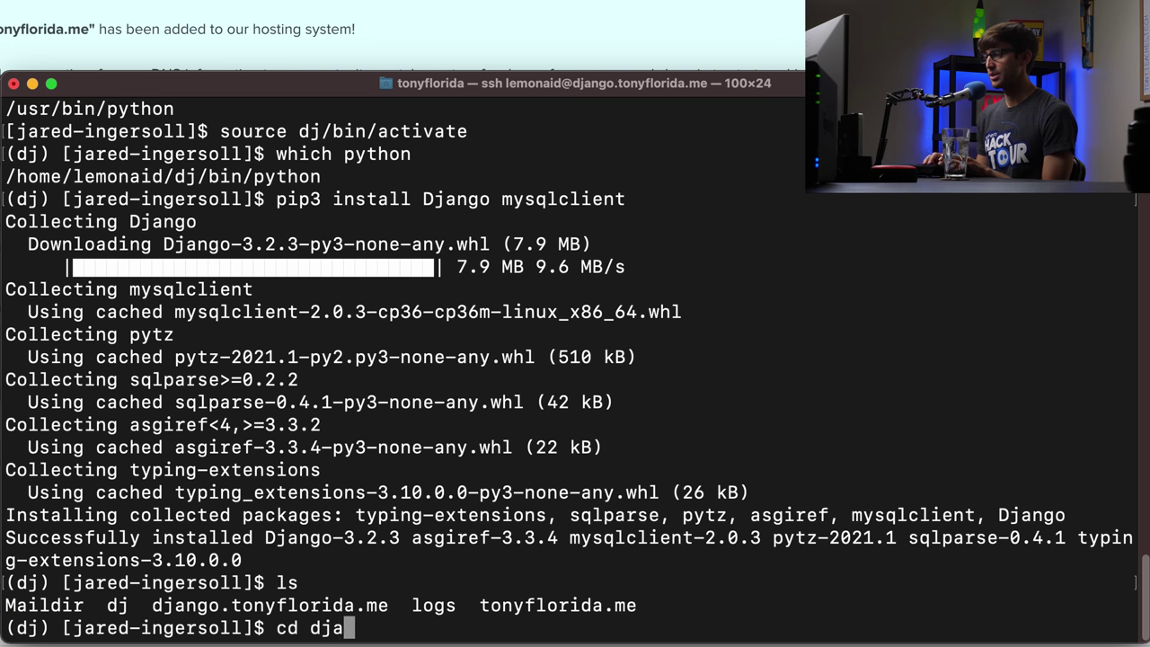
key("Tab")
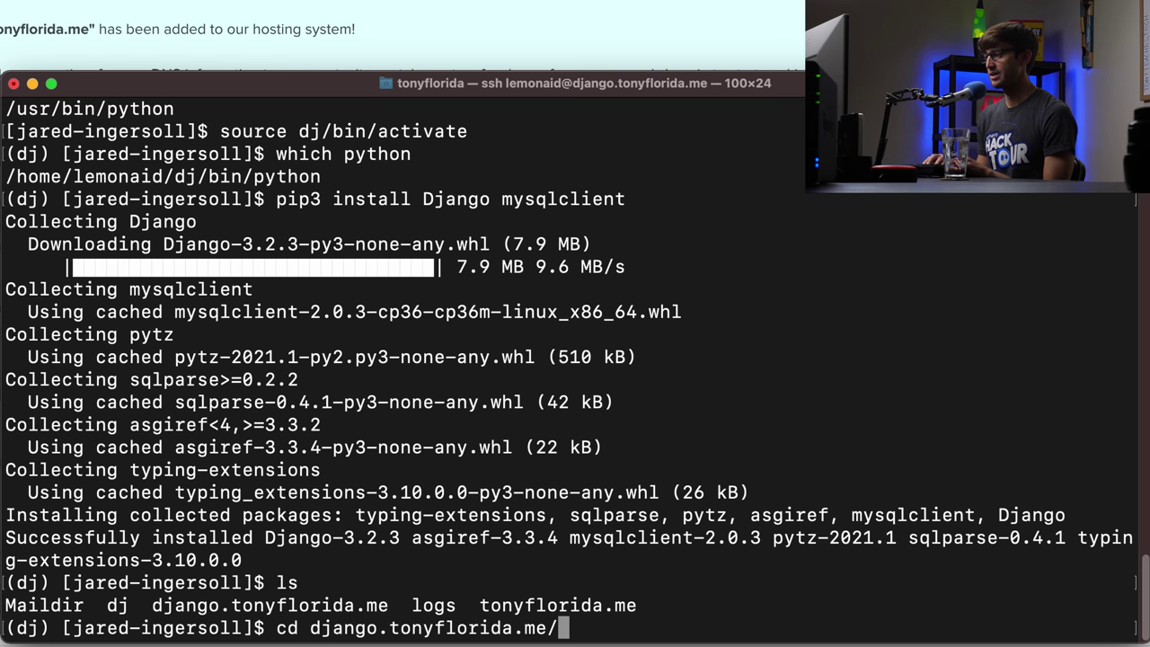
key("Return")
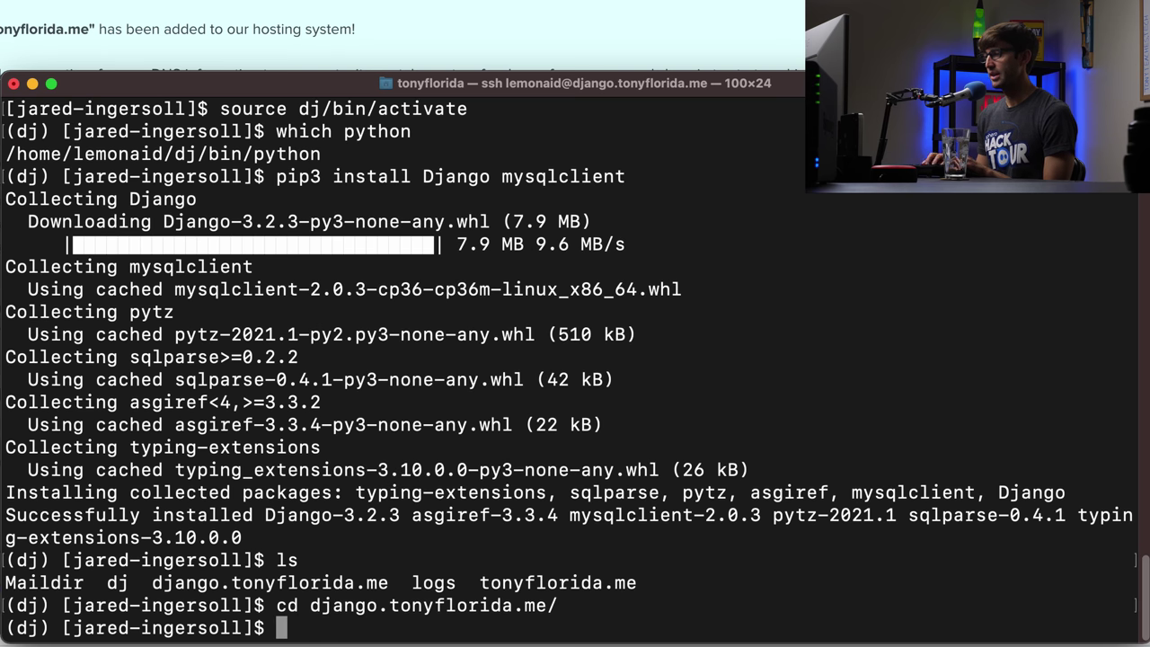
type("ls")
key("Return")
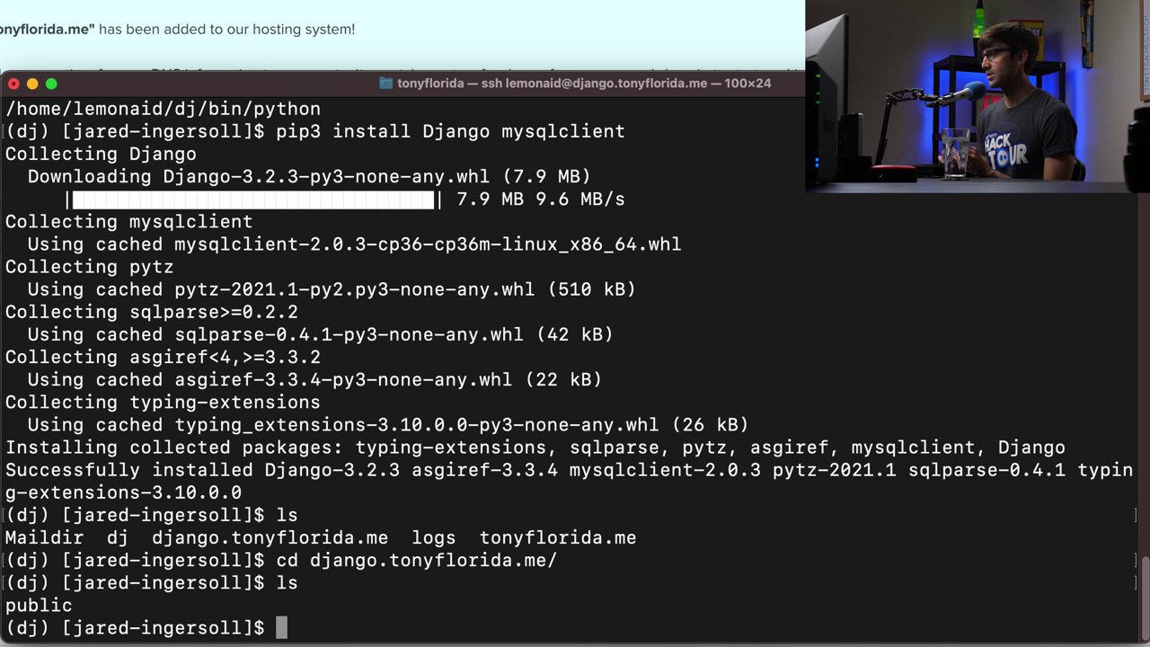
- Create the project with django-admin startproject helloworld
type("django")
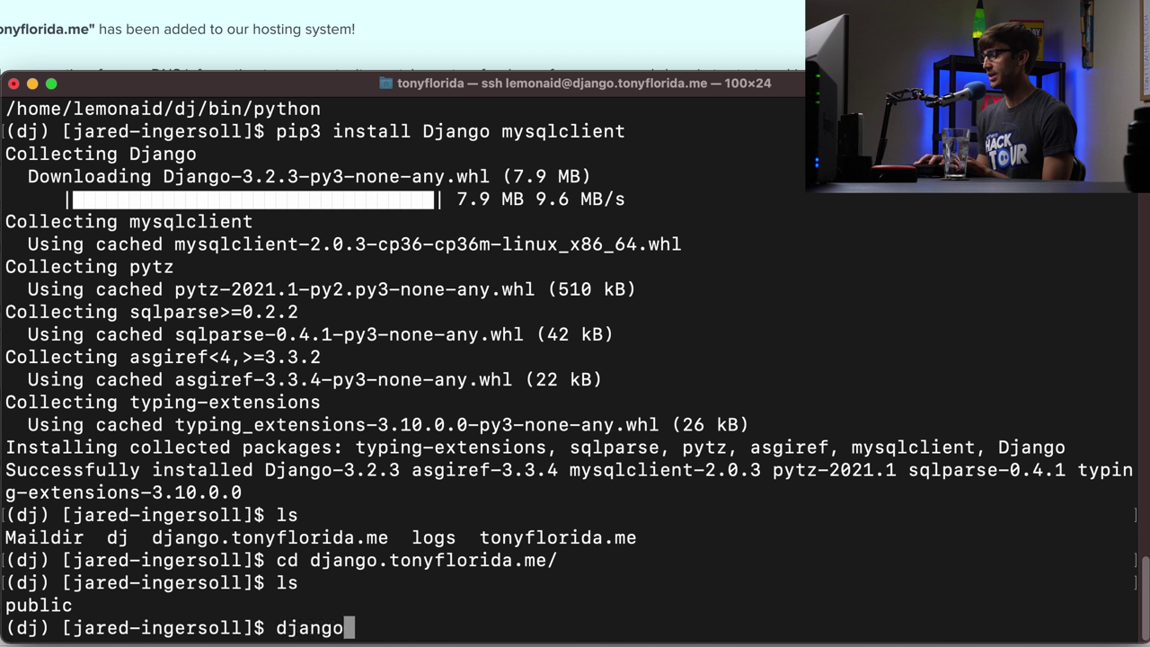
type("-admin s")
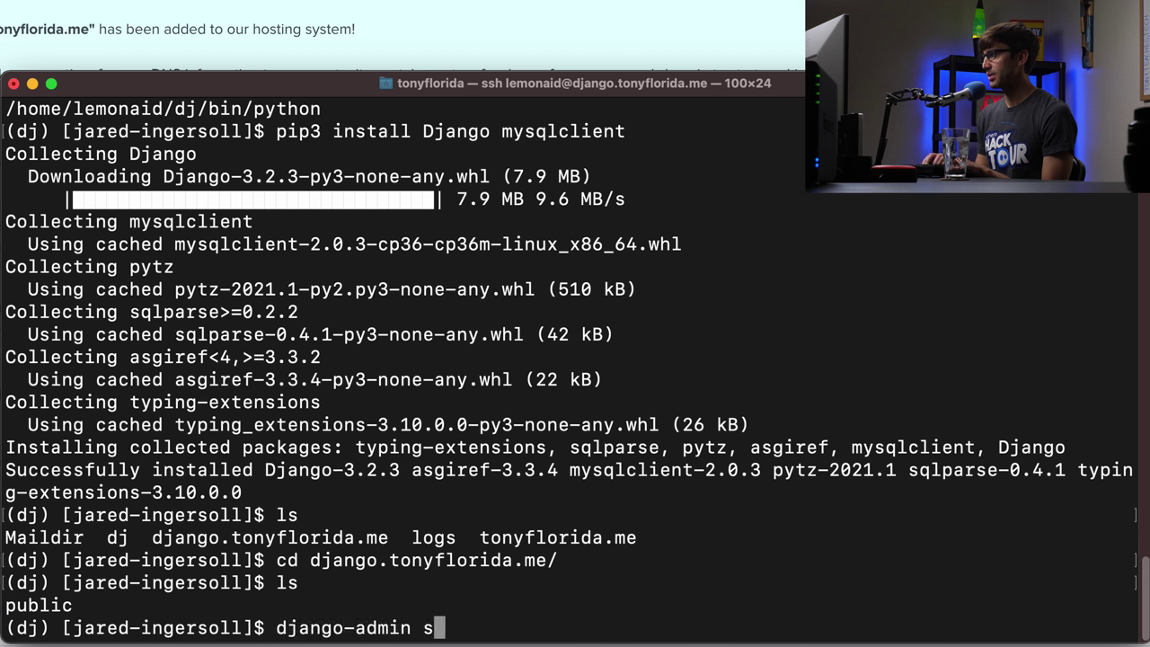
type("tartproe")
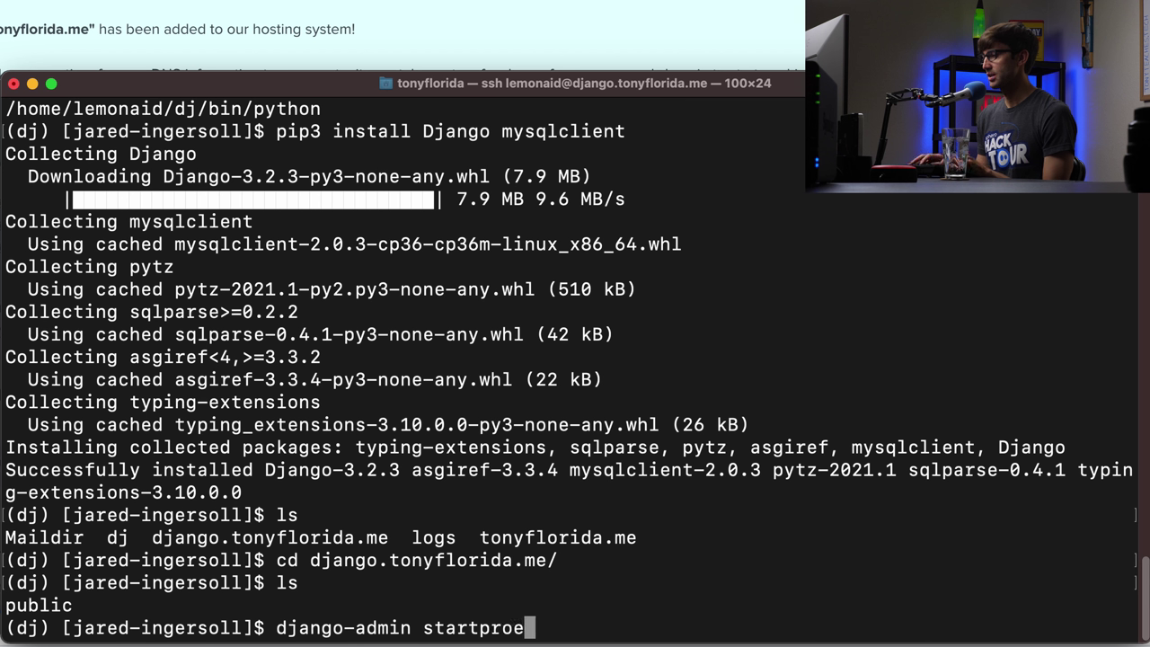
key("BackSpace")
type("ject ")
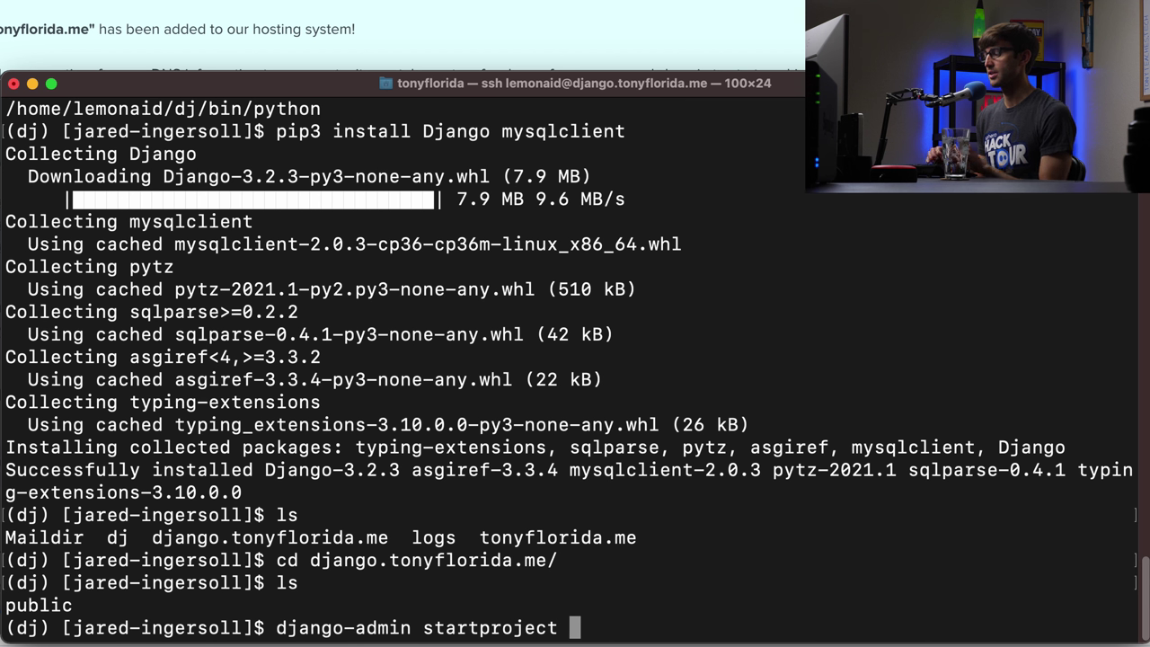
type("h")
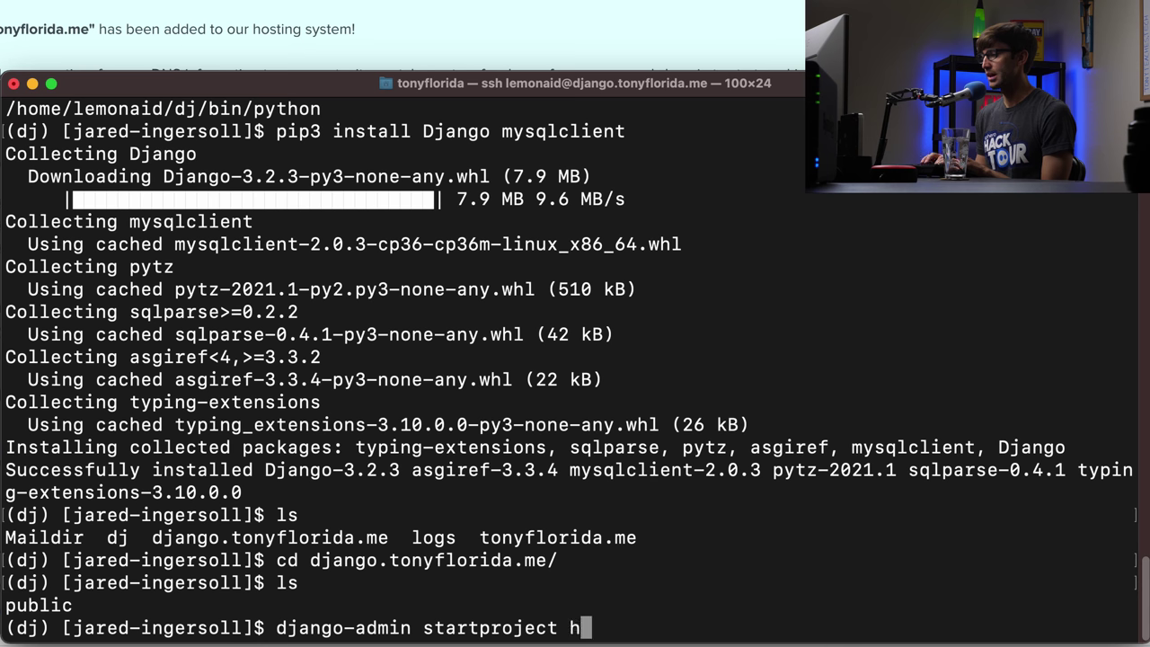
type("elloworld")
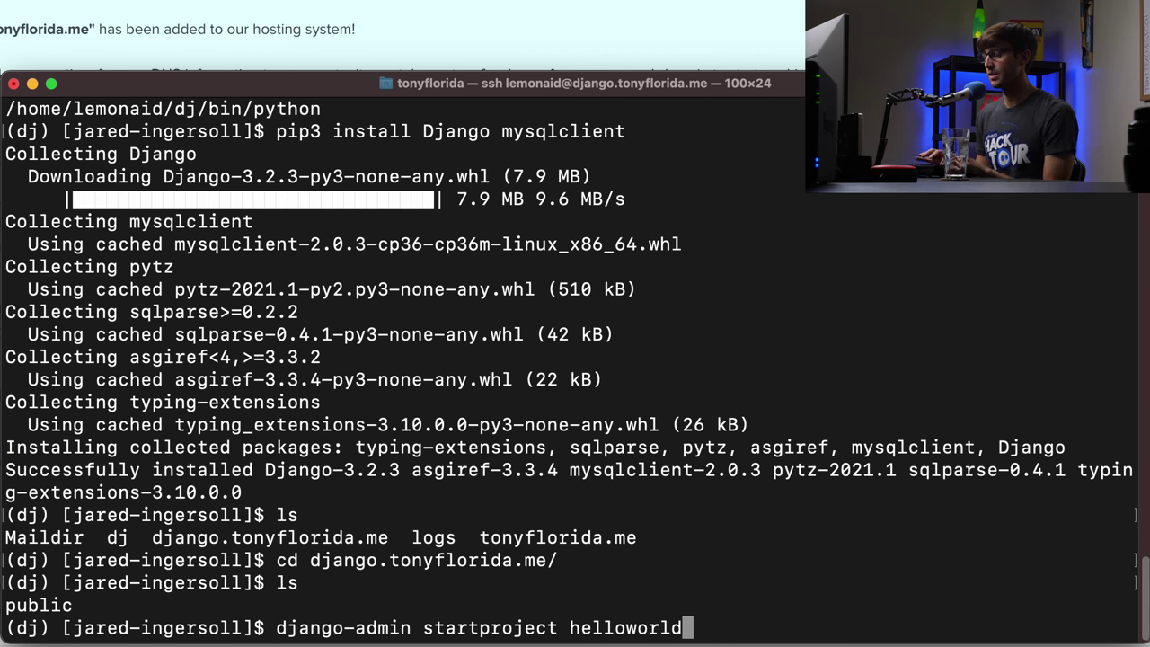
key("Return")
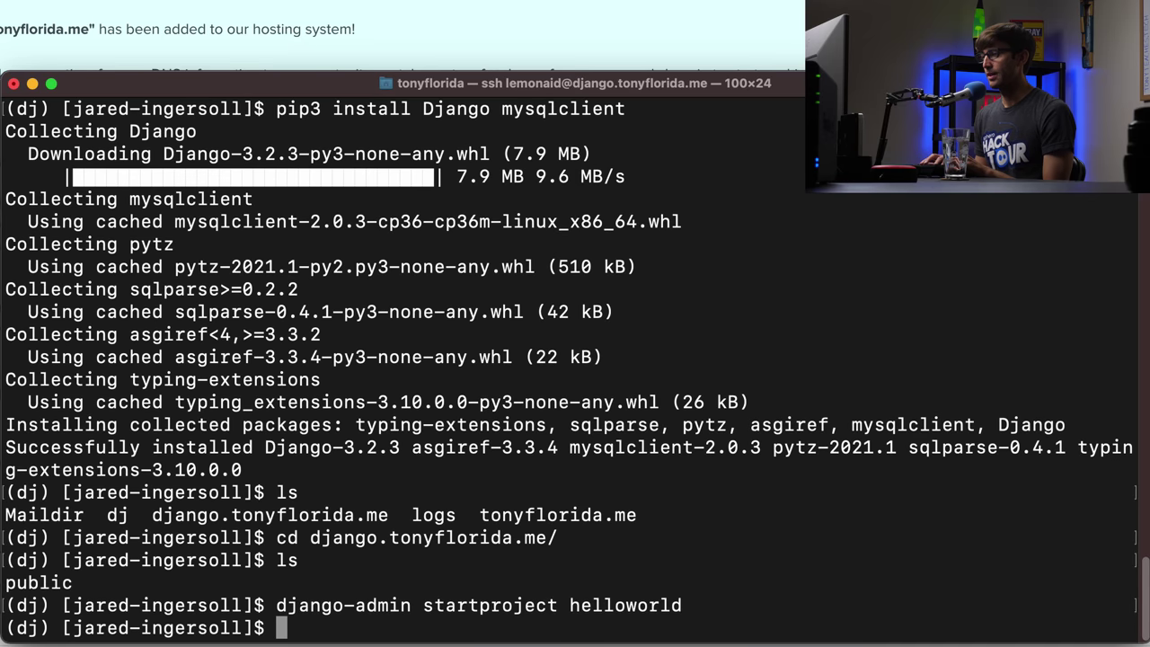
- List the folder and helloworld/ to confirm manage.py and the inner helloworld package
type("ls")
key("Return")
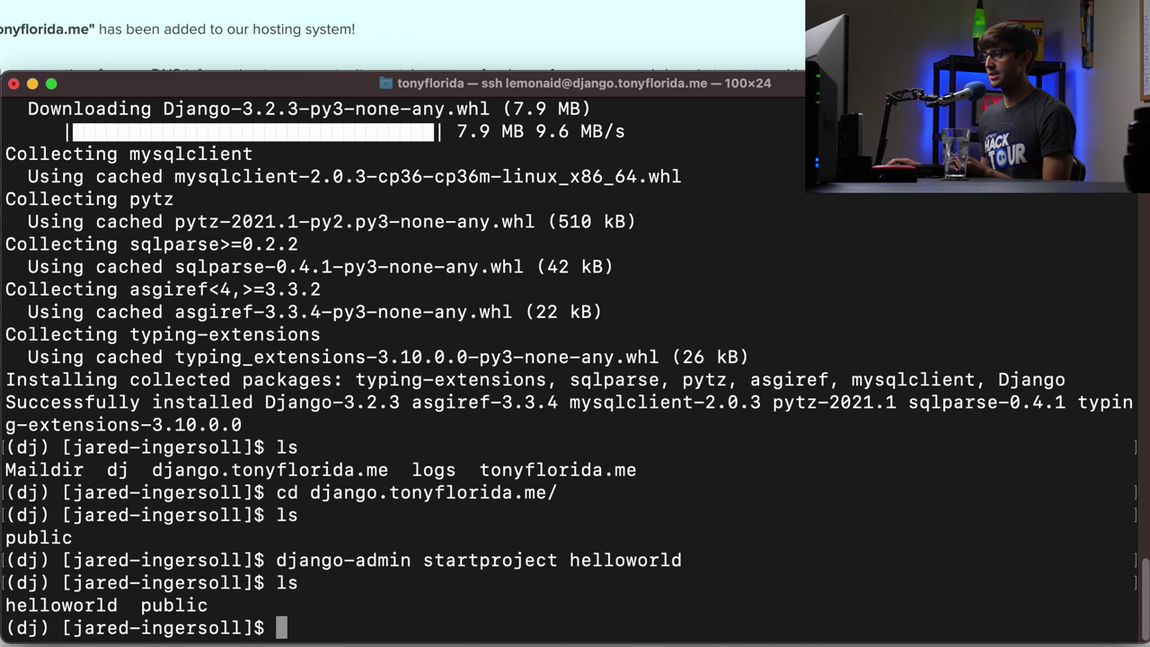
type("ls h")
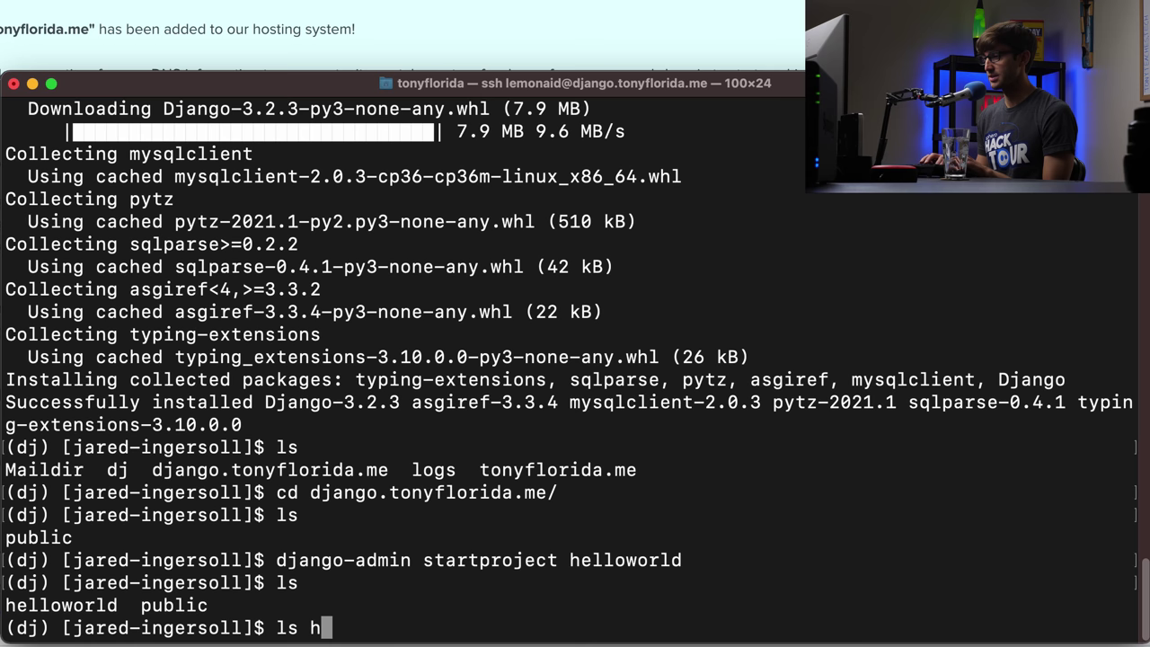
key("Tab")
key("Return")
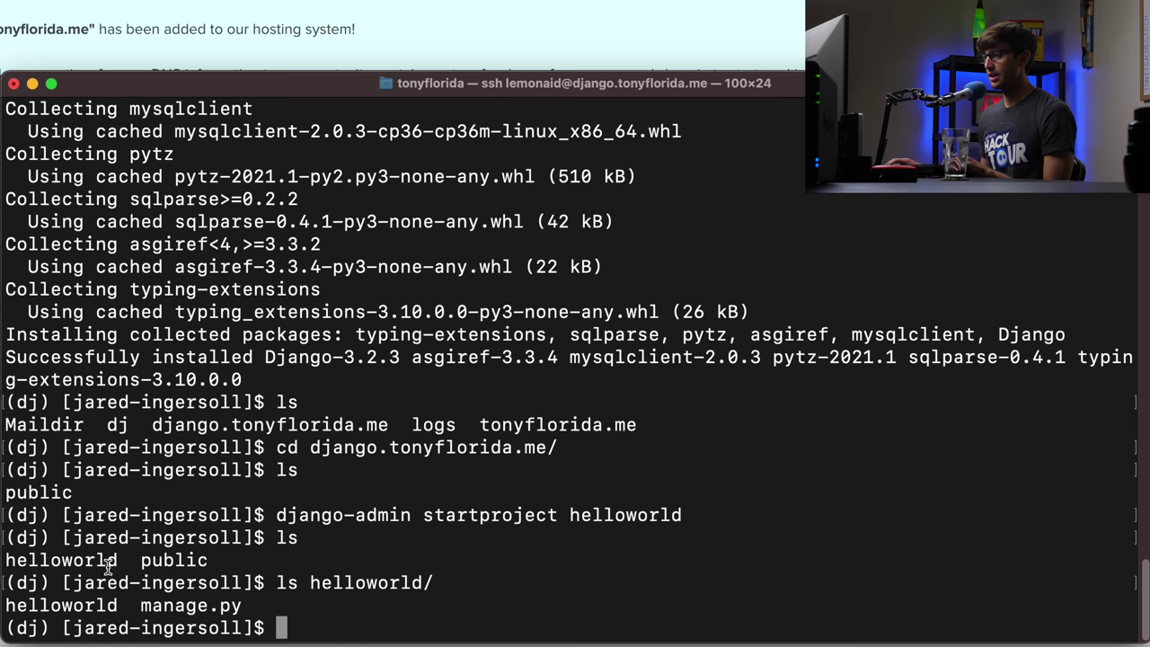
double_click(95, 604)
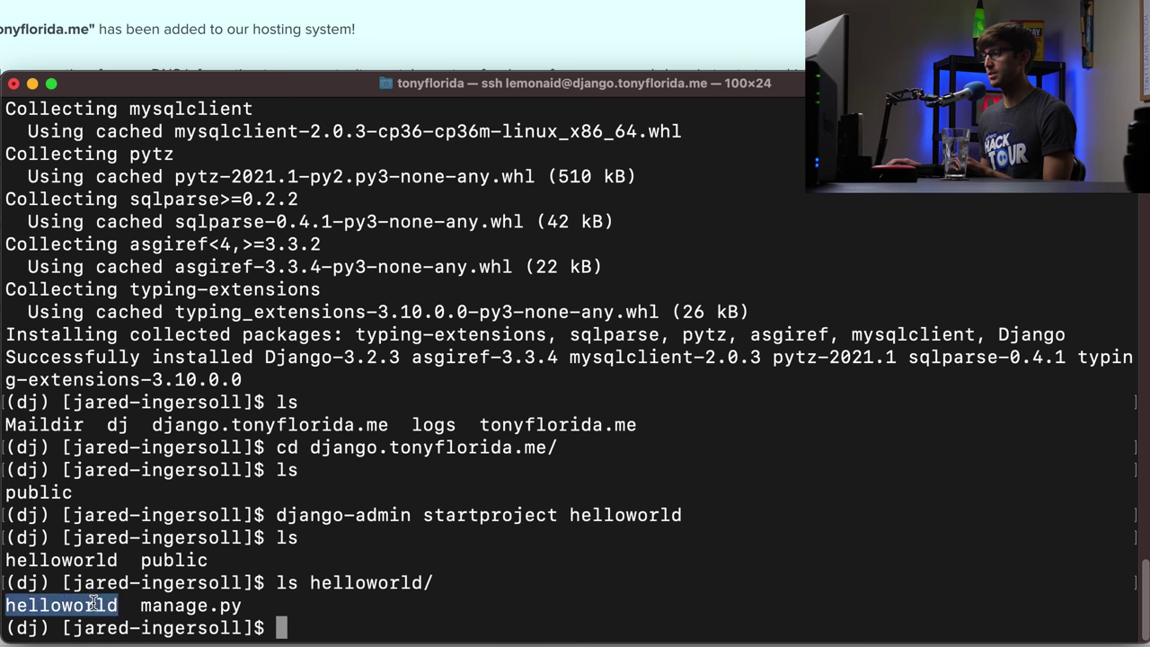
double_click(191, 604)
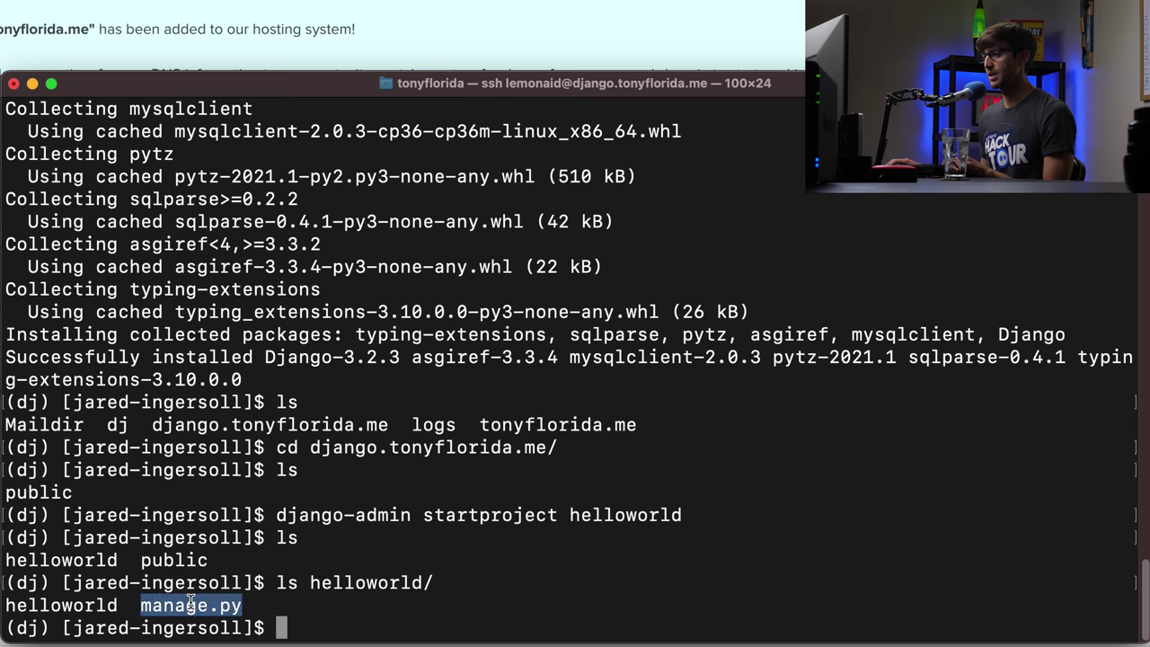
left_click(458, 561)
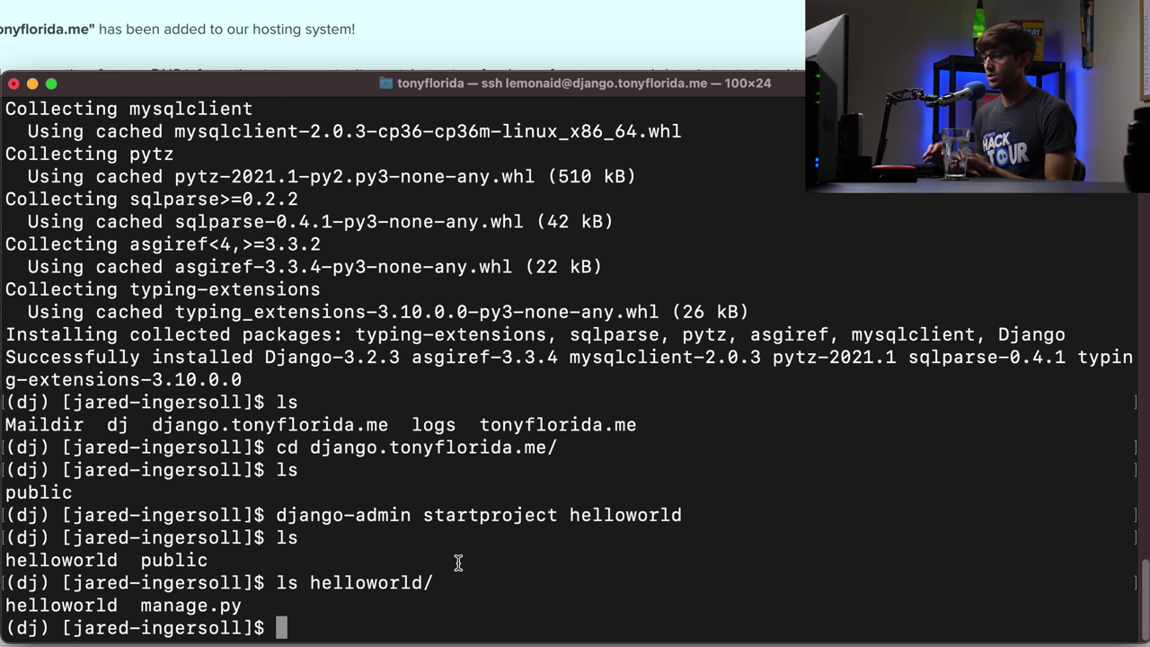
- Start a new passenger_wsgi.py in vim inside the django.tonyflorida.me folder
type("vim ")
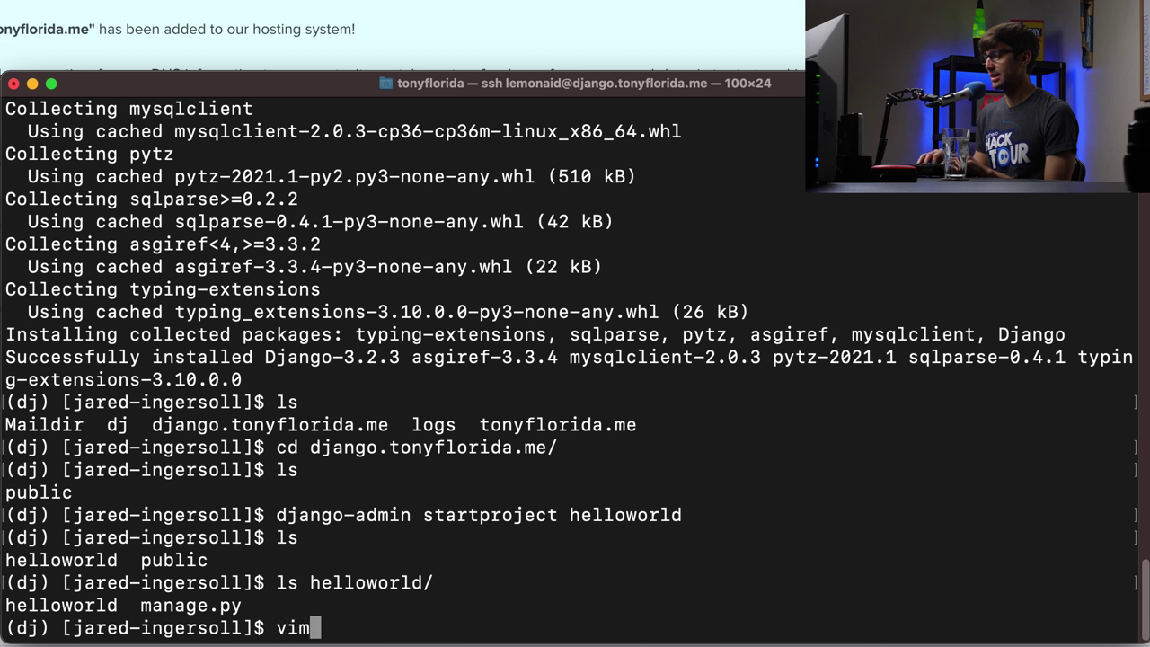
type("pas")
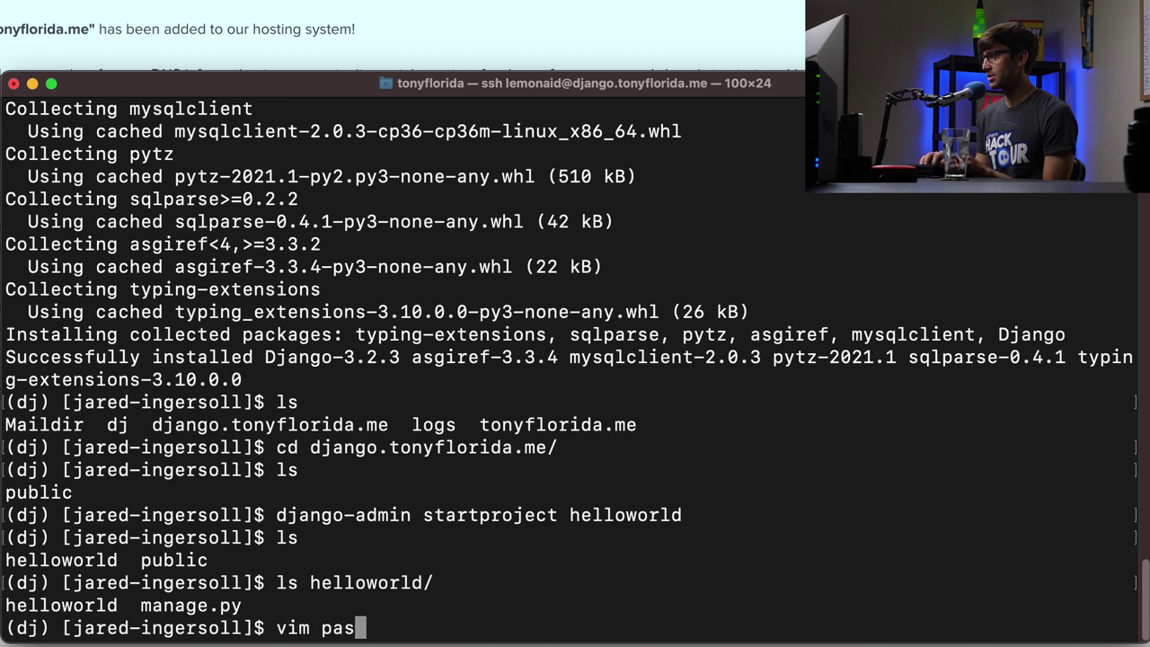
type("senger_")
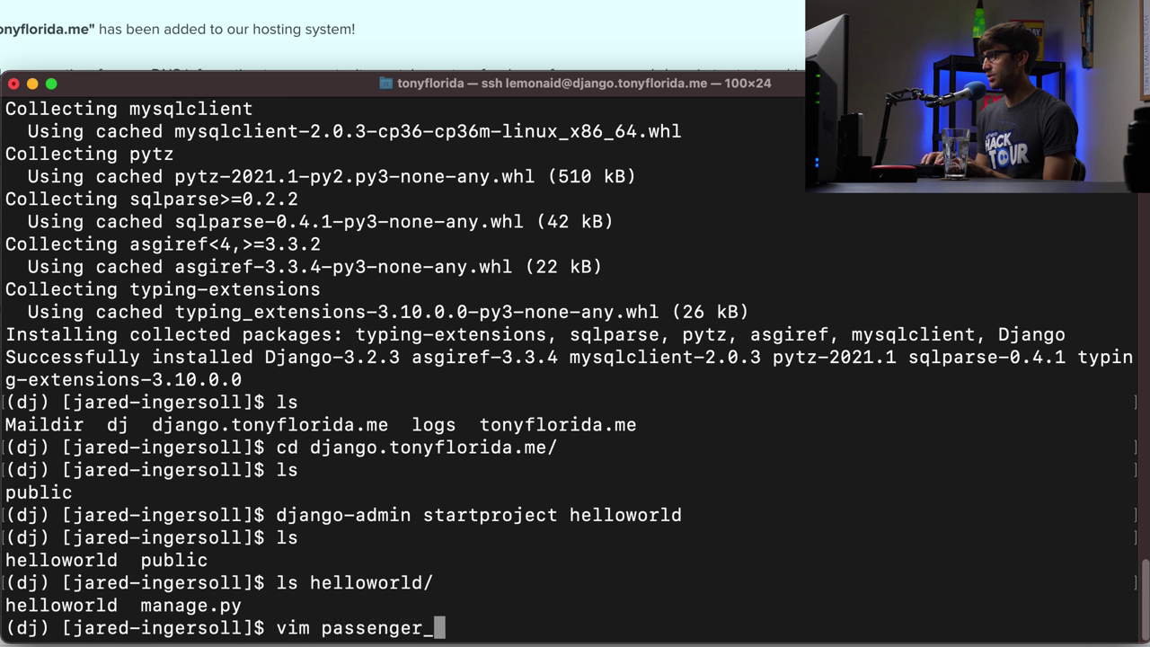
type("wsgi.py")
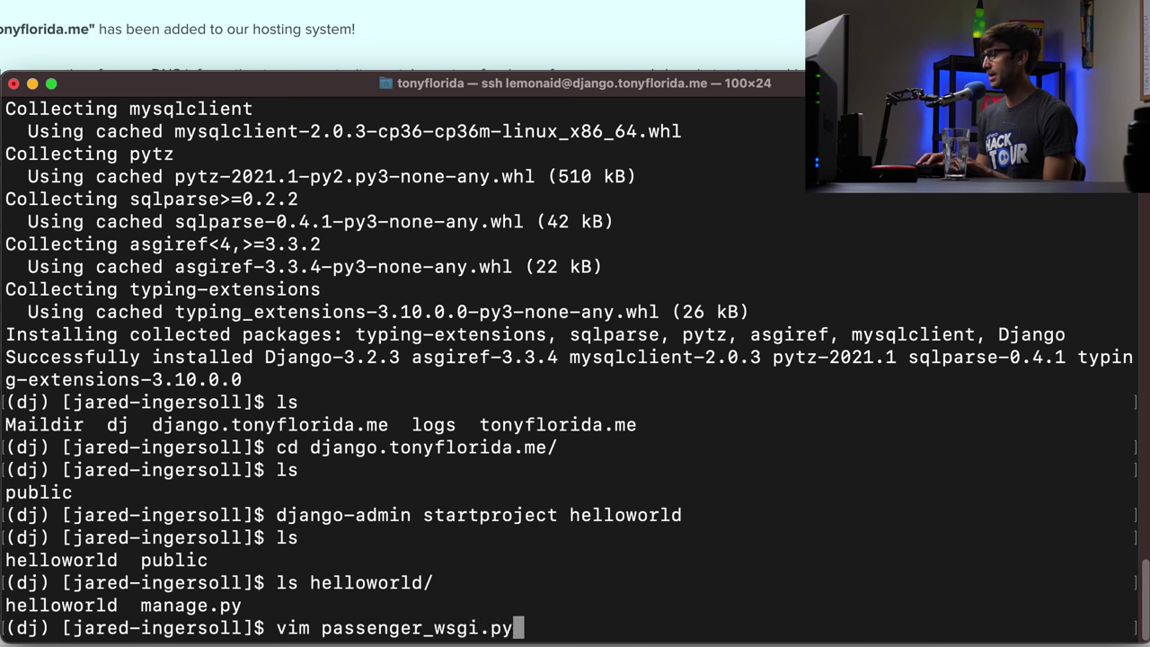
key("Return")
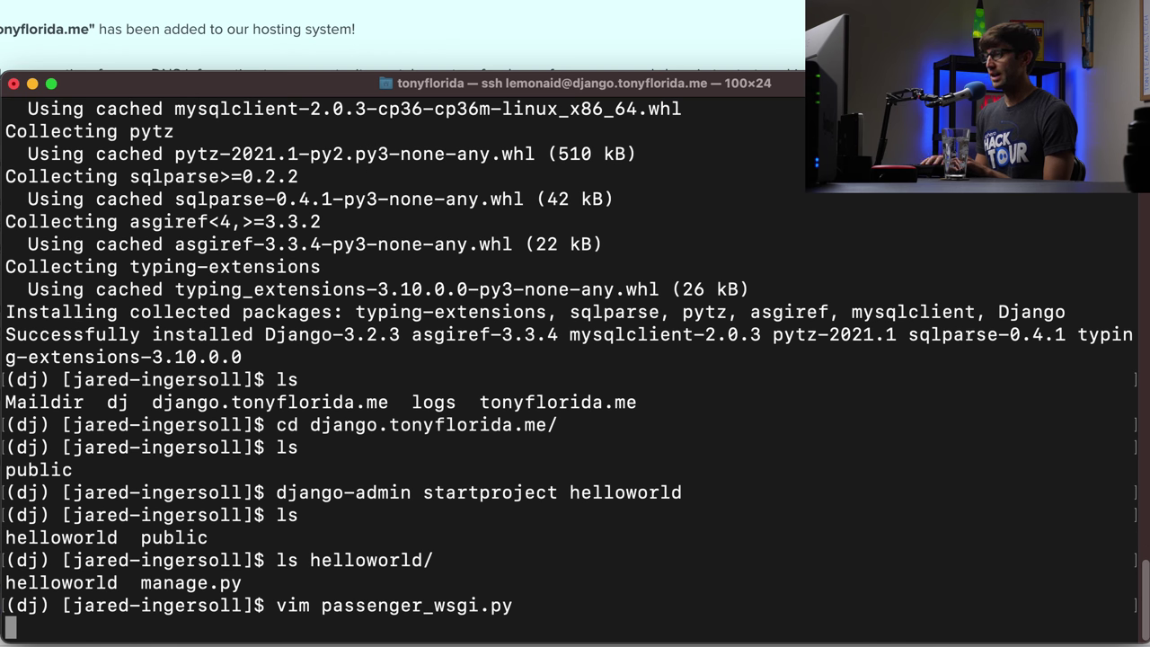
- Paste the Passenger WSGI script into the empty passenger_wsgi.py
key("i")
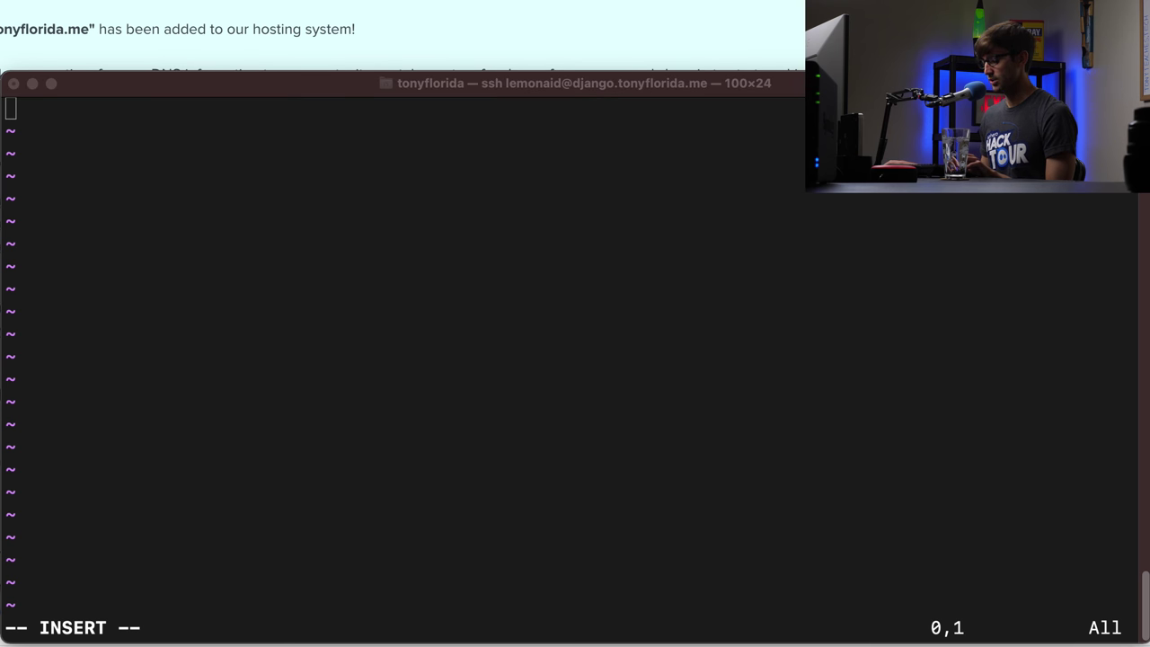
left_click(485, 193)
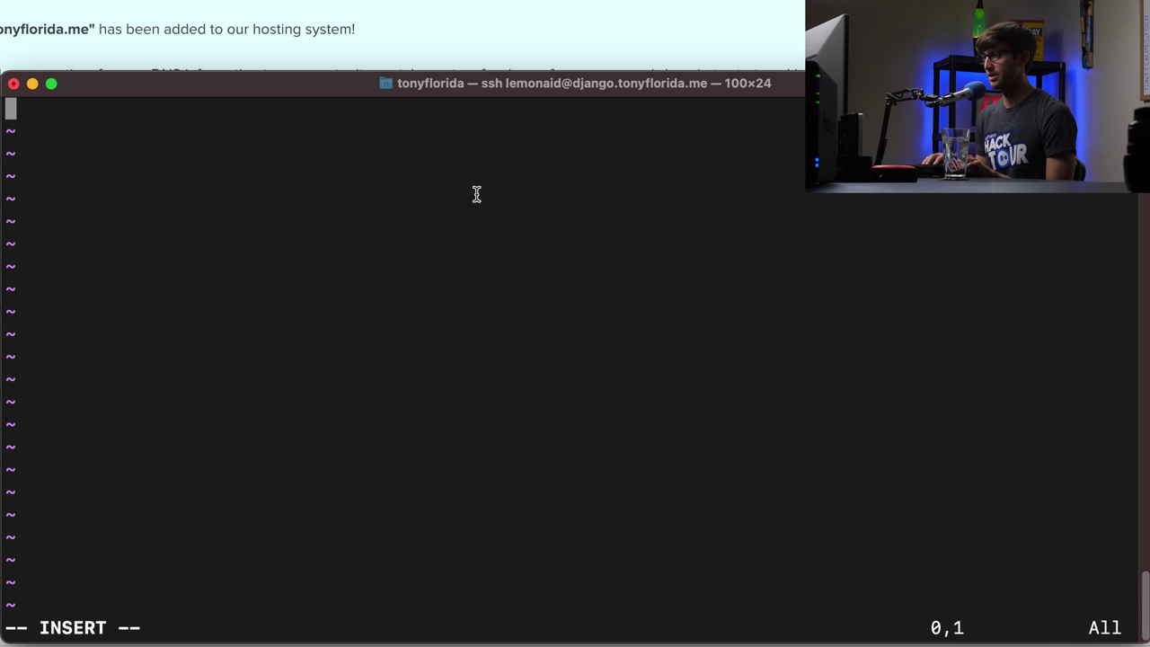
type("import sys, os INTERP = \"/home/lemonaid/dj/bin/python3\" # virtual env #INTERP is present twice so that the new python interpreter #knows the actual executable path if sys.executable != INTERP: os.execl(INTERP, INTERP, *sys.argv)  cwd = os.getcwd() sys.path.append(cwd) sys.path.append(cwd + '/helloworld')  # Django project  sys.path.insert(0,cwd+'../dj/bin') # virtual env sys.path.insert(0,cwd+'../dj/lib/python3.8/site-packages') # virtual env  os.environ['DJANGO_SETTINGS_MODULE'] = \"helloworld.settings\" # Django project from django.core.wsgi import get_wsgi_application application = get_wsgi_application()")
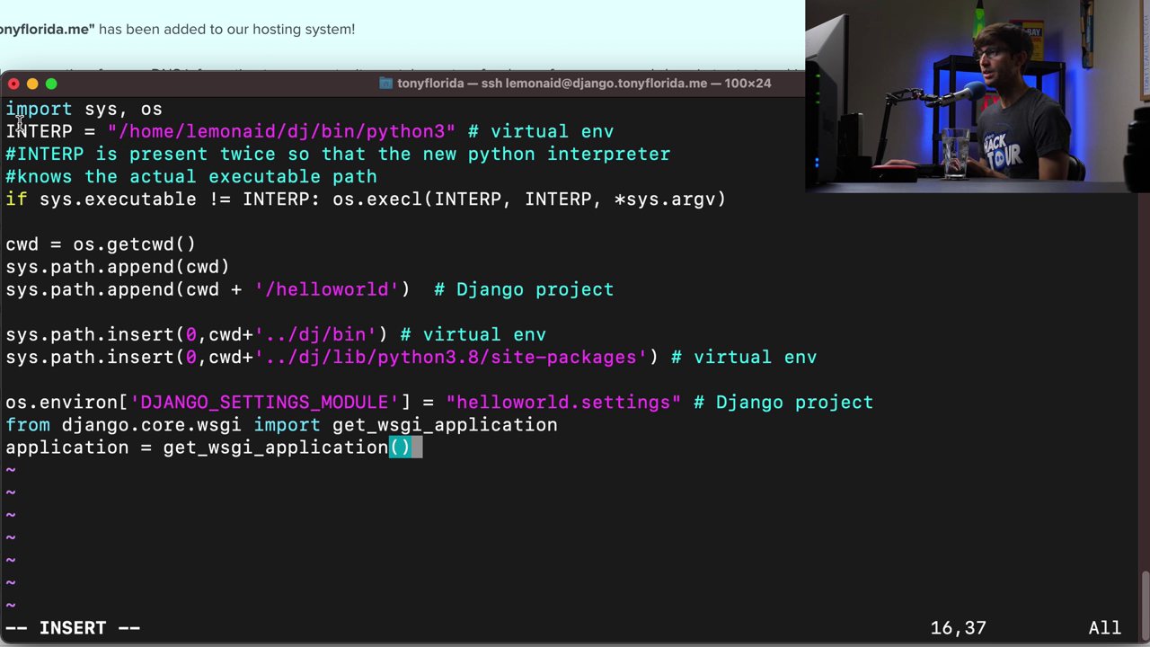
- Review the dj interpreter path, the /helloworld project path and the virtual env sys.path lines
left_click_drag(122, 132, 419, 128)
left_click(419, 128)
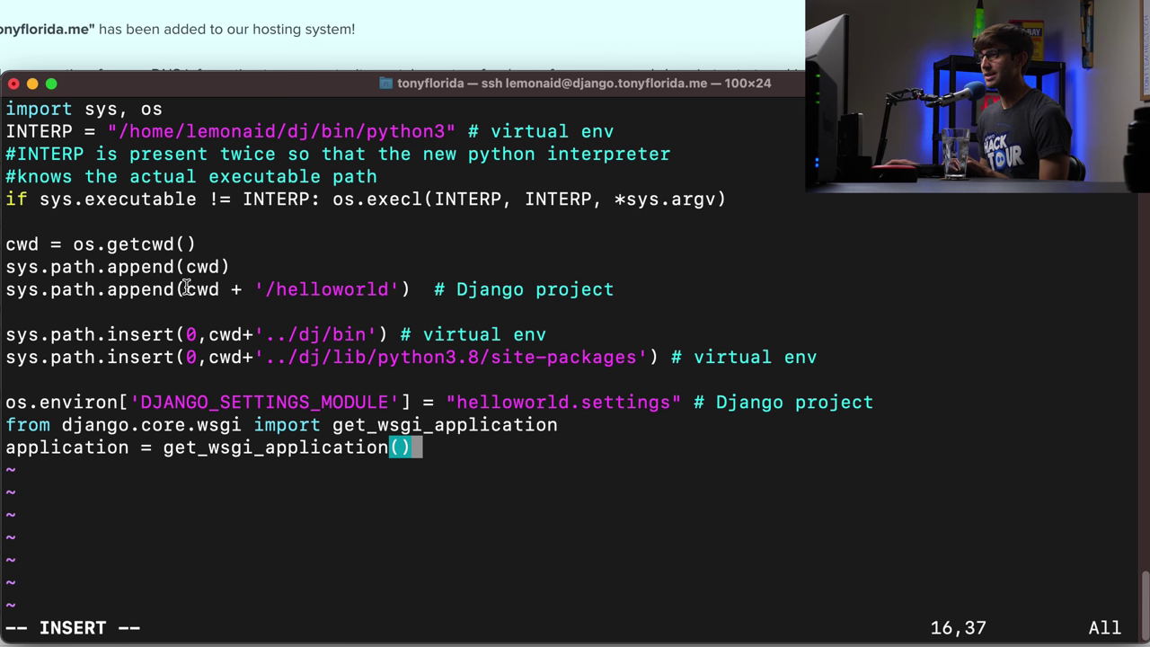
left_click_drag(267, 289, 395, 289)
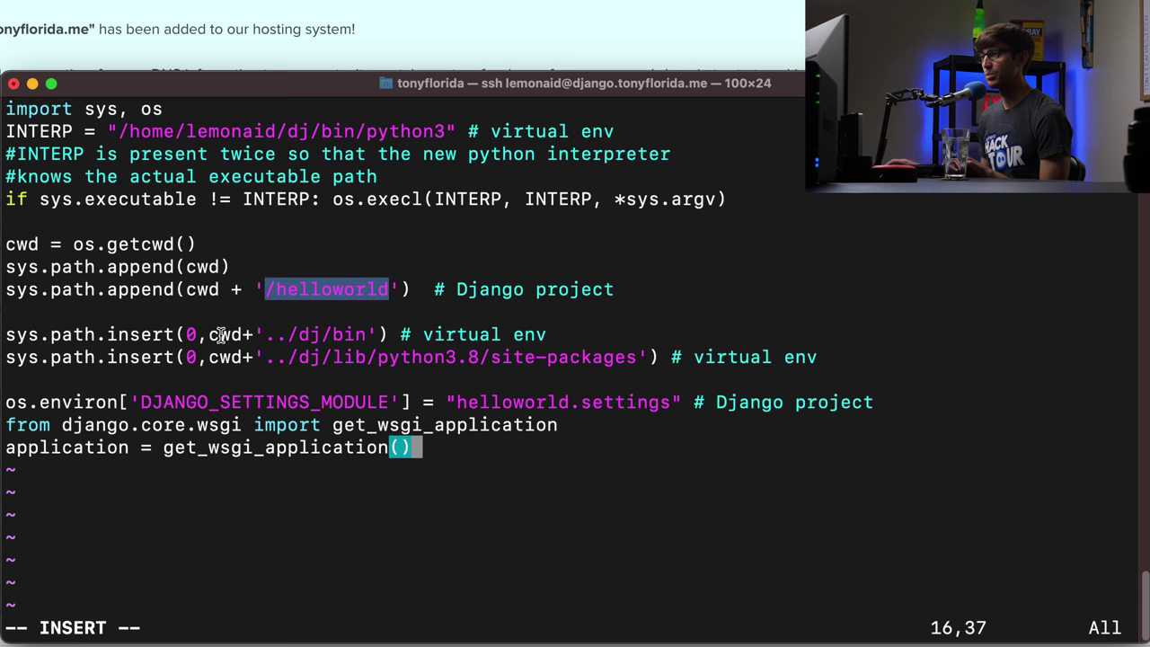
left_click_drag(29, 333, 583, 350)
left_click(367, 336)
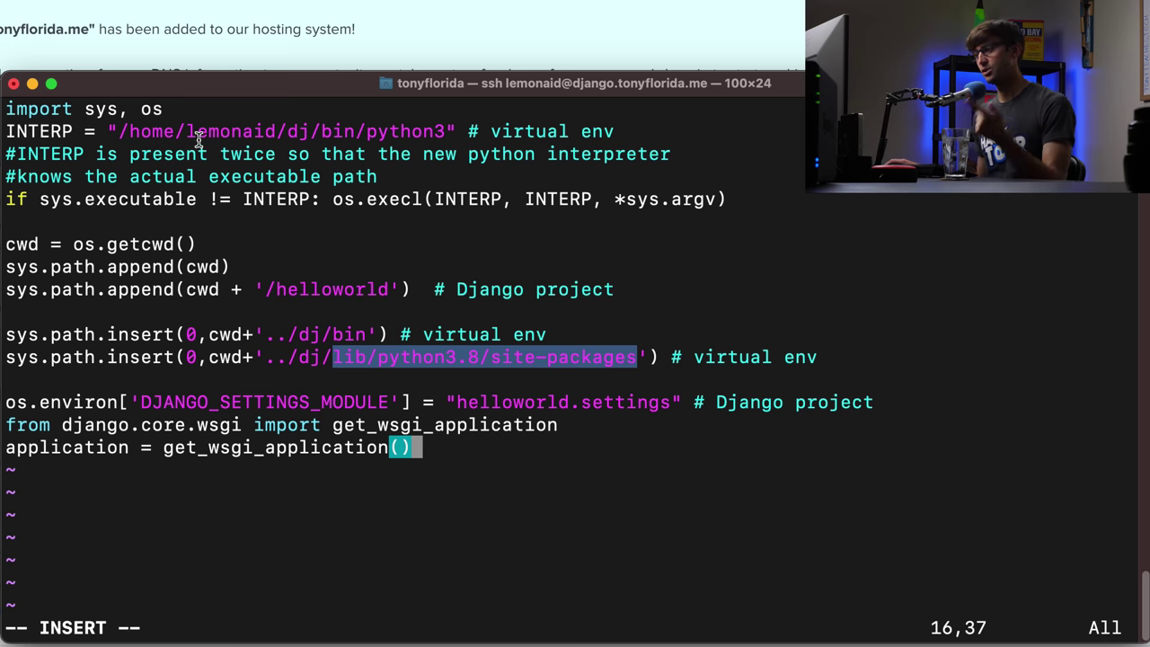
- Check the helloworld.settings module name in the script, then leave insert mode
double_click(505, 406)
left_click(521, 408)
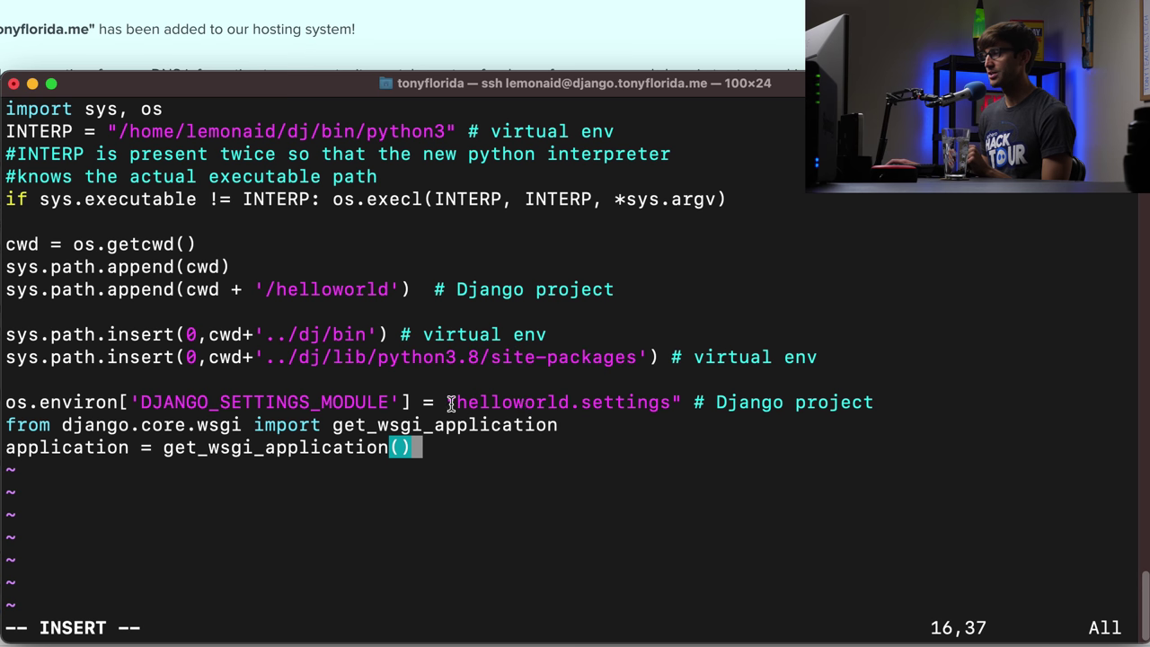
left_click_drag(451, 402, 584, 402)
left_click(584, 402)
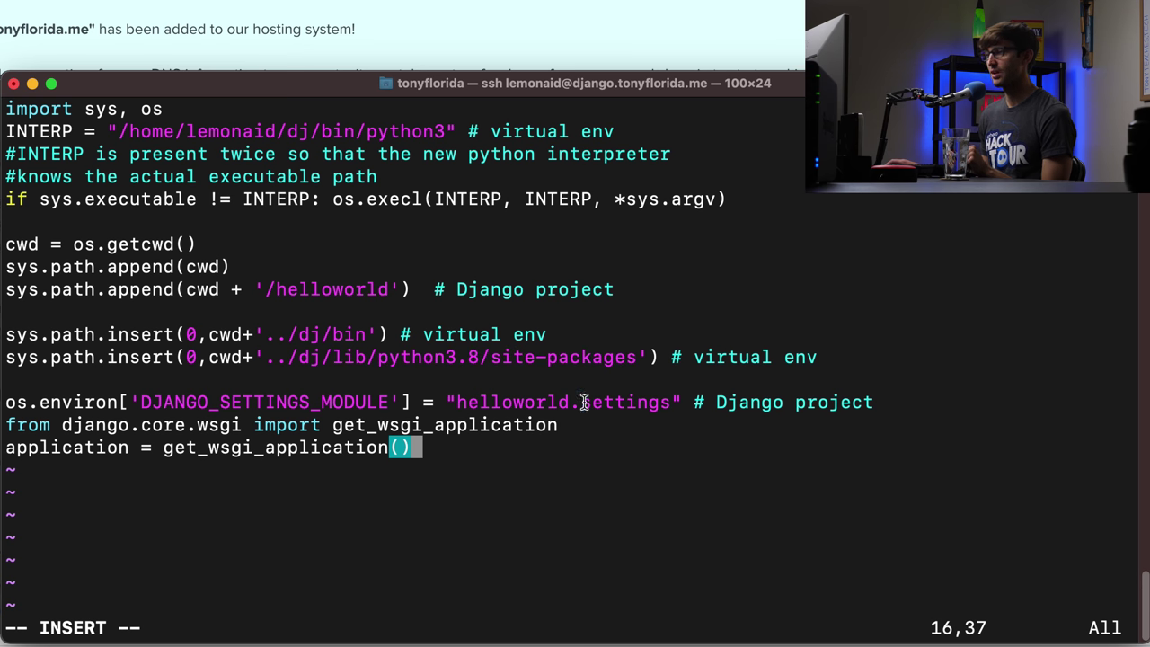
left_click_drag(579, 403, 649, 404)
left_click(505, 406)
double_click(505, 406)
left_click(571, 405)
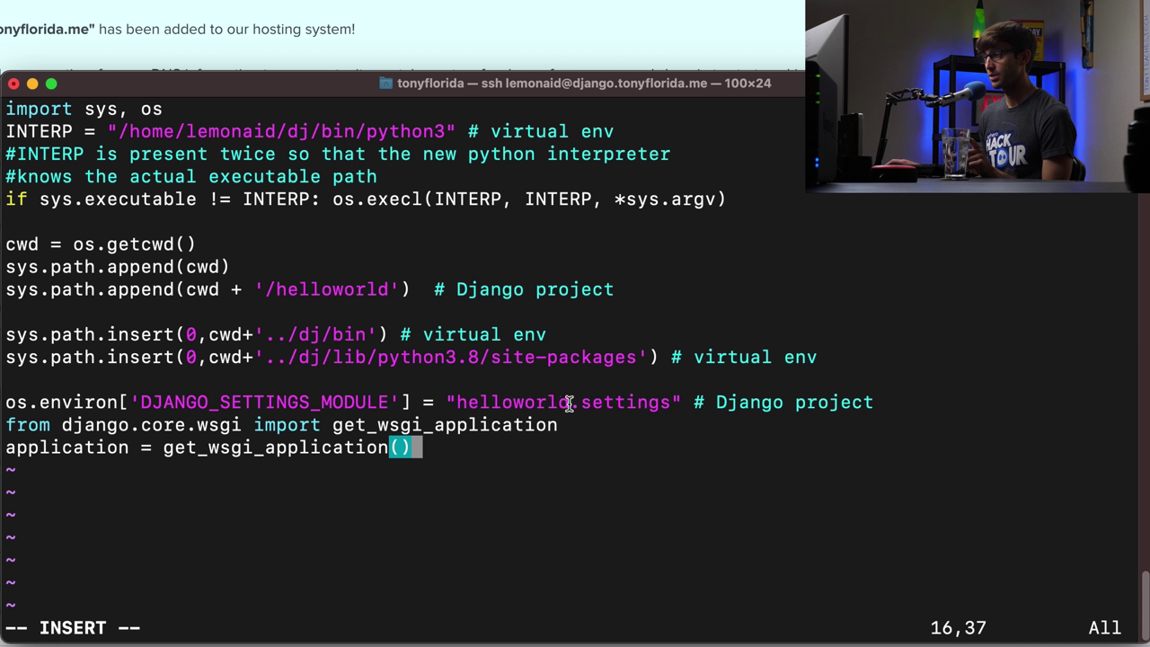
left_click_drag(571, 405, 460, 405)
left_click_drag(582, 404, 676, 410)
left_click(672, 407)
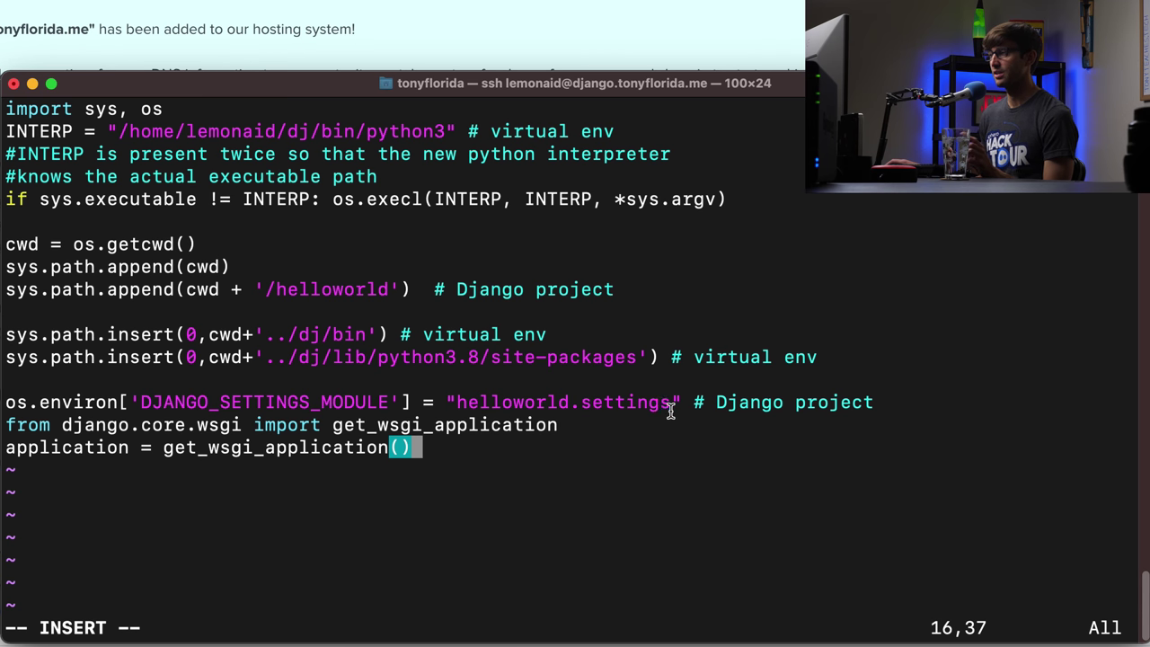
triple_click(665, 388)
double_click(662, 402)
left_click(672, 400)
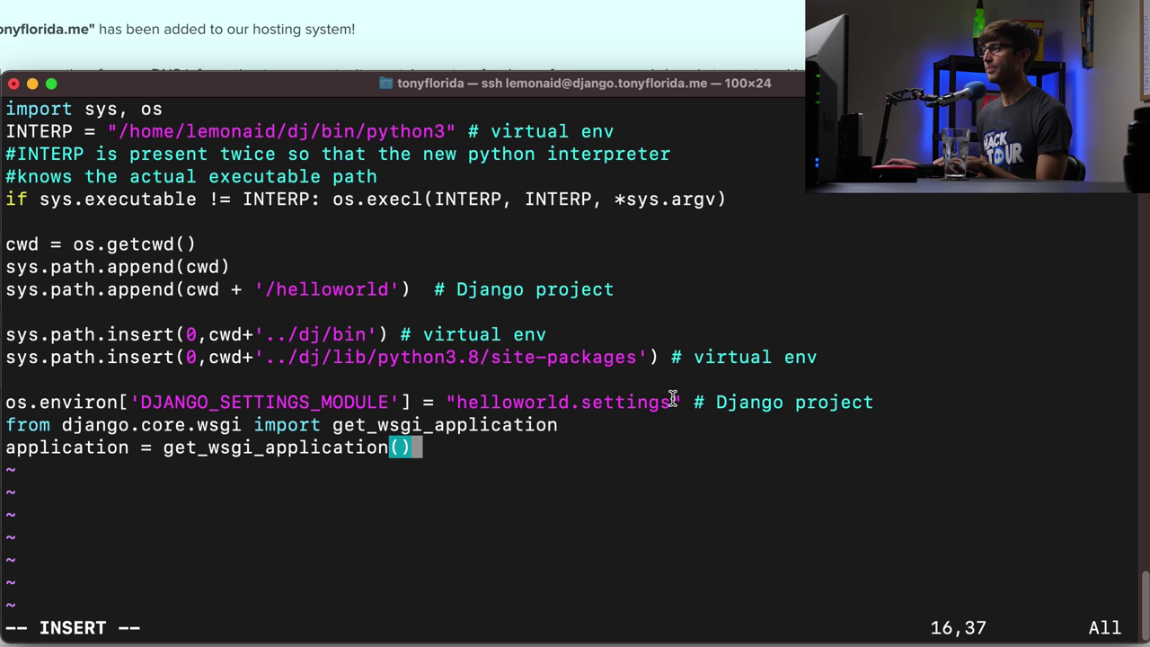
key("Escape")
- Save and quit passenger_wsgi.py with :wq
type(":wq")
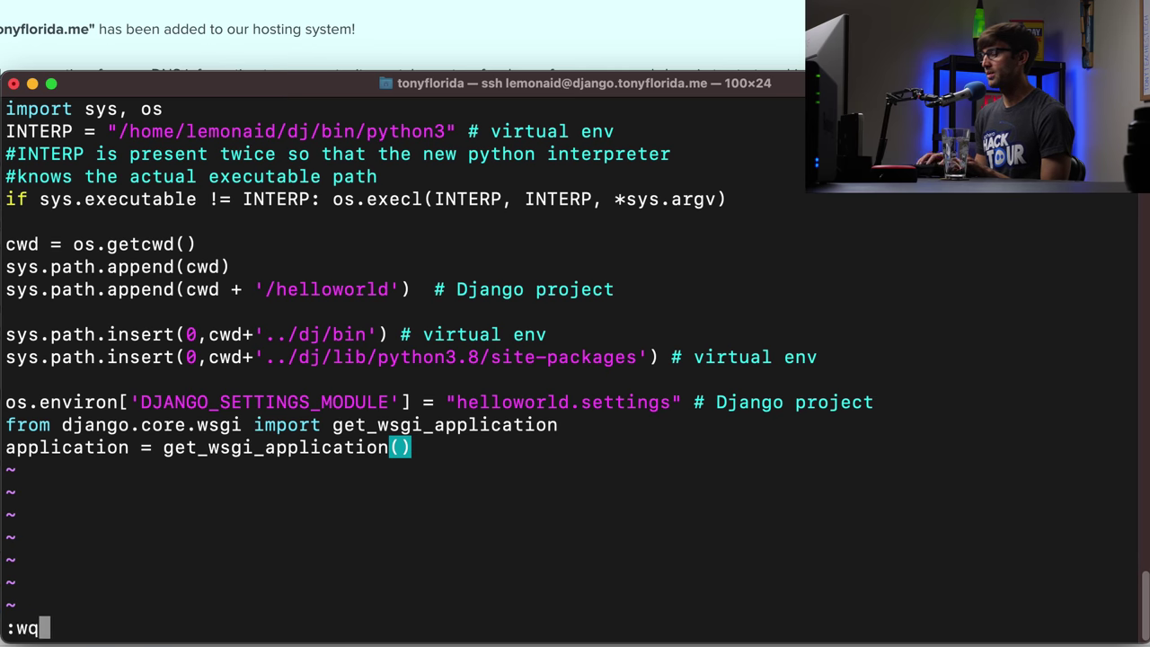
key("Return")
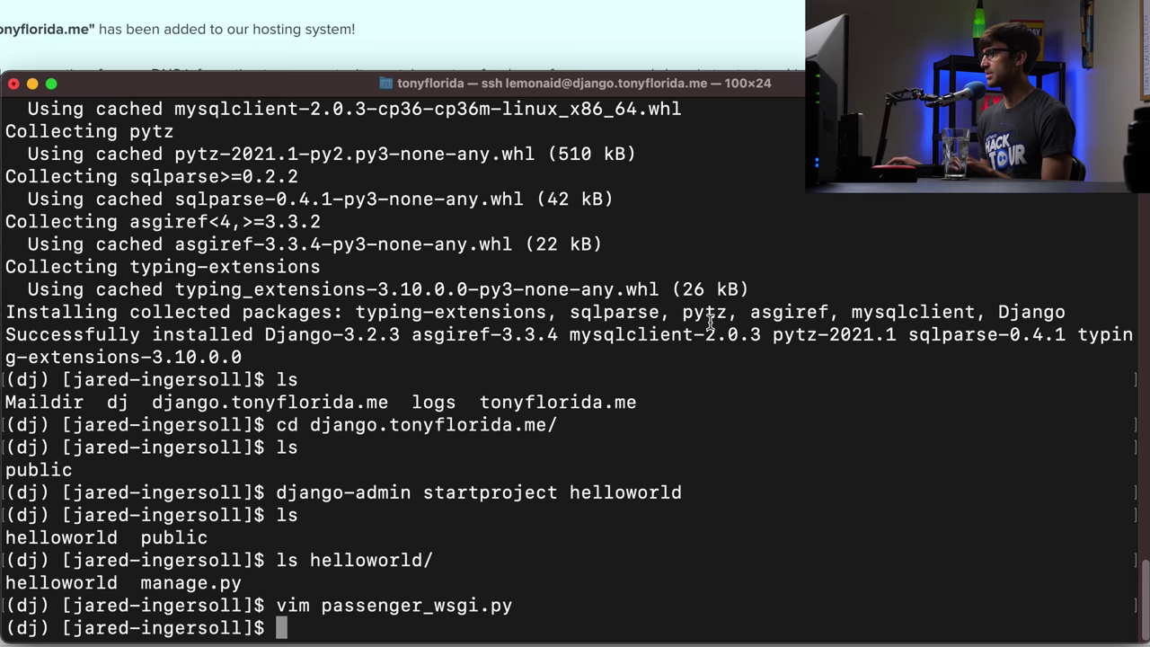
key("Return")
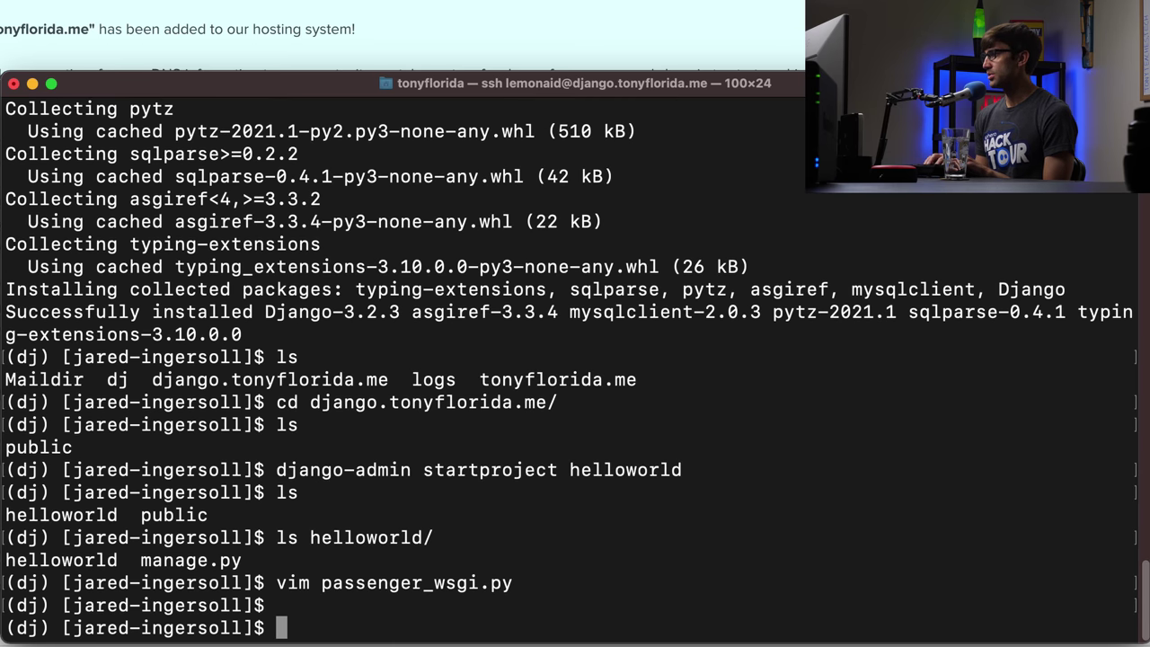
- Open helloworld/helloworld/settings.py in vim
type("vim ")
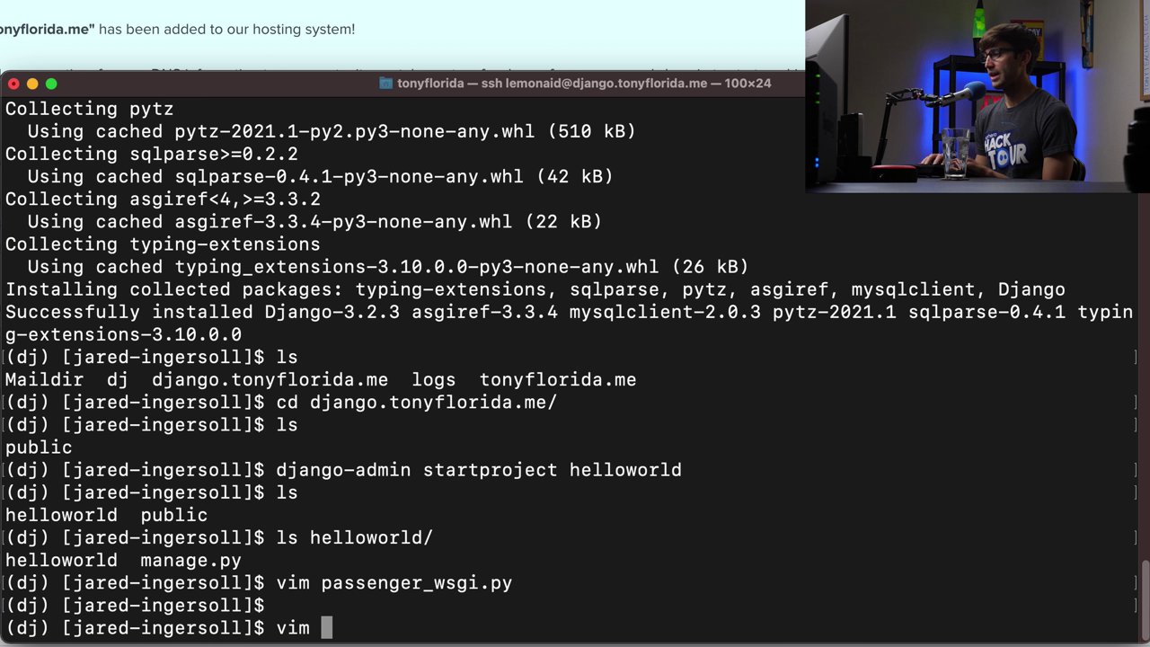
type("hel")
key("Tab")
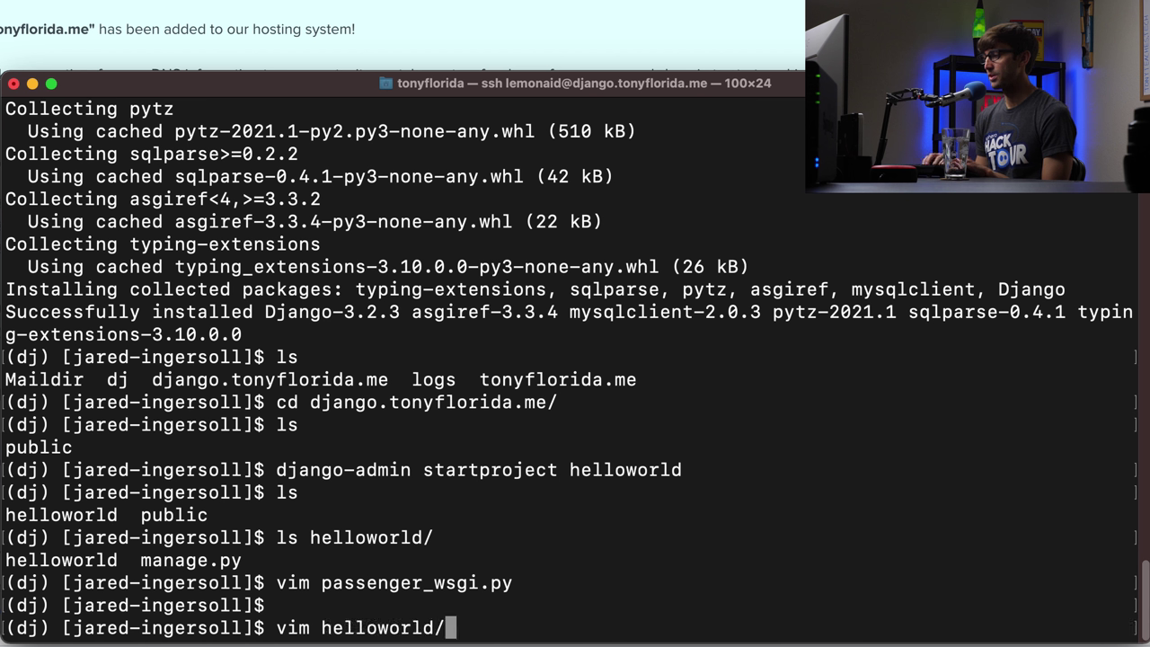
type("he")
key("Tab")
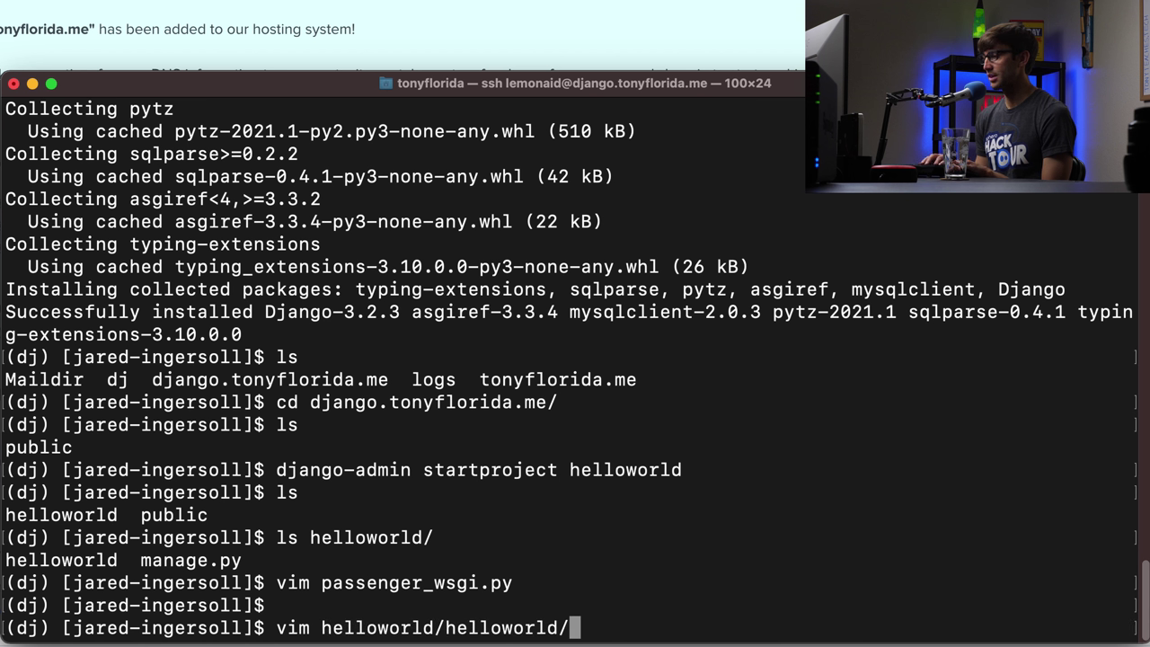
type("se")
key("Tab")
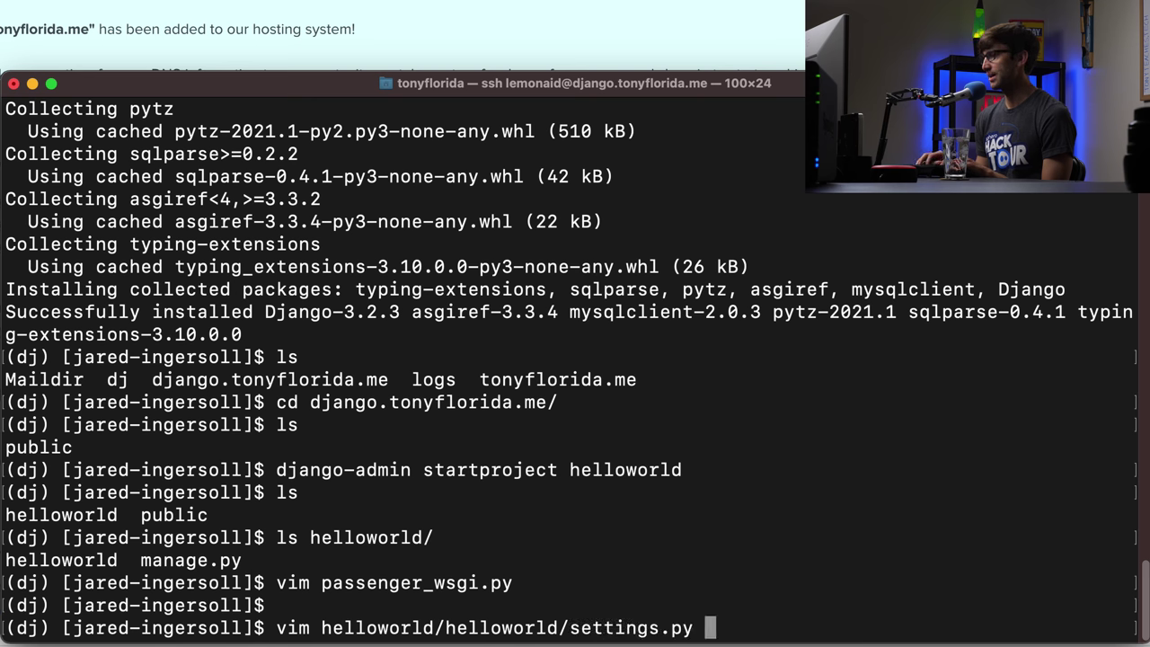
key("Return")
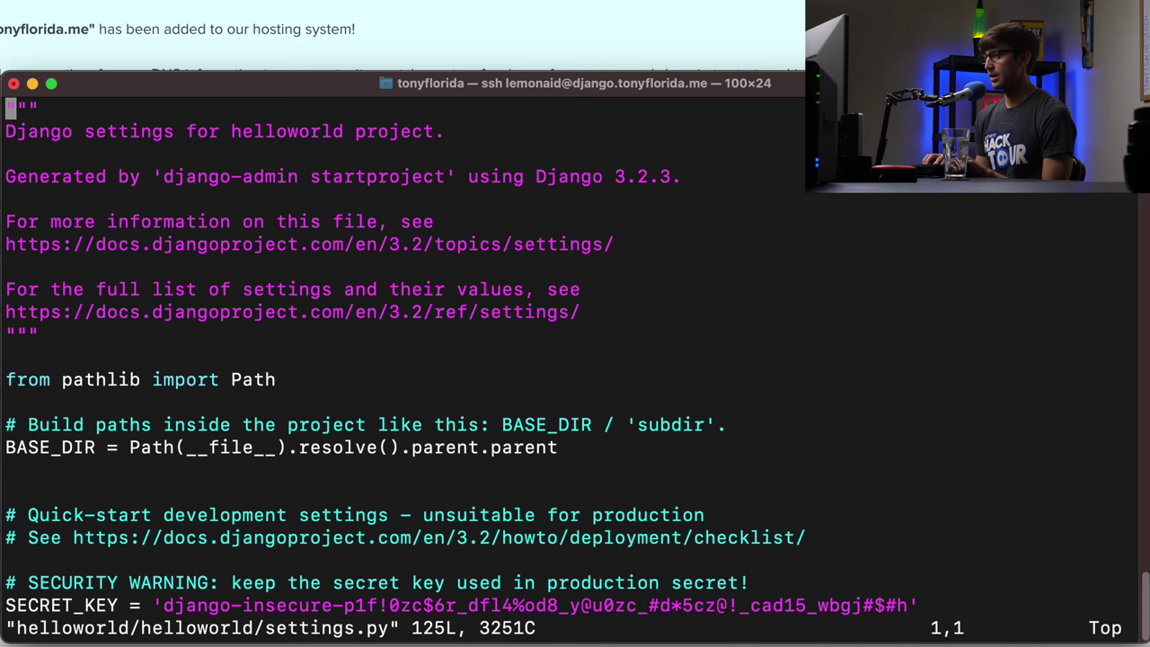
- Paste a STATIC_ROOT line on a new line below STATIC_URL
type("/STATI")
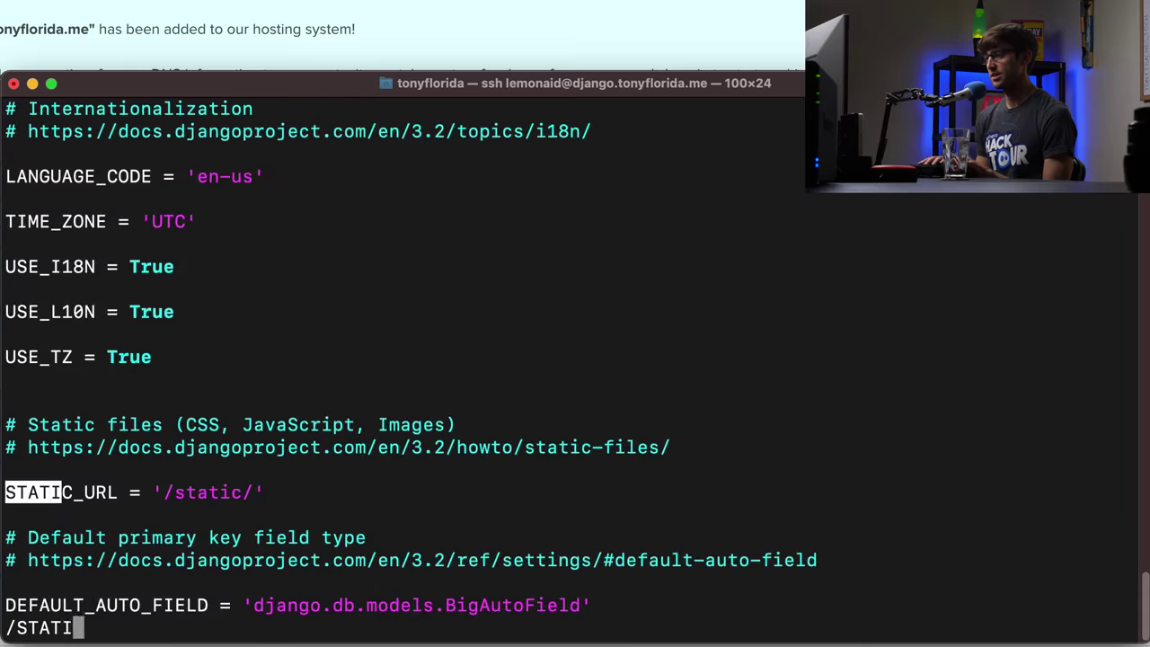
type("C")
key("Return")
key("n")
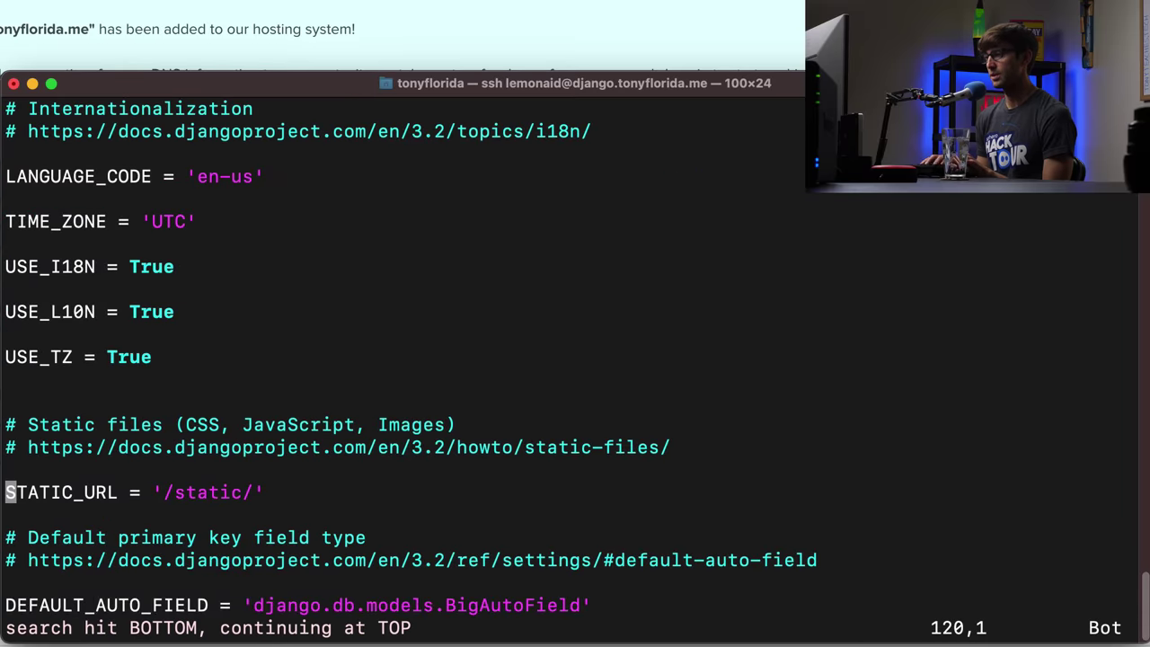
key("o")
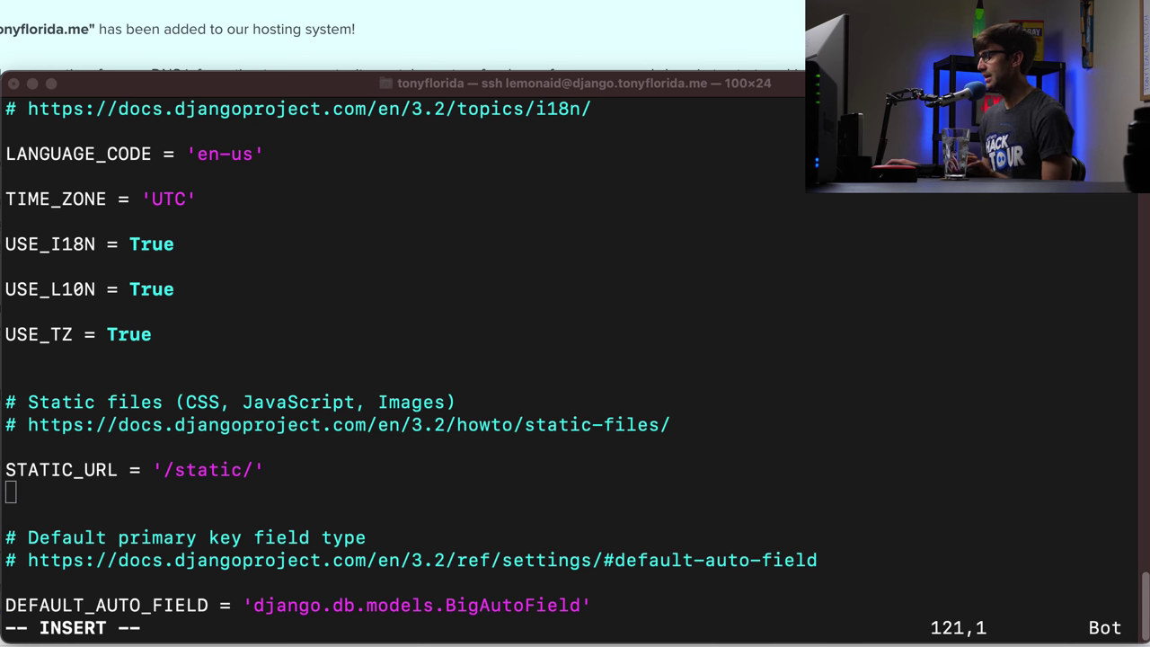
left_click(465, 419)
type("STATIC_ROOT = '/home/lemonaid/django.tonyflorida.me/public/static/'")
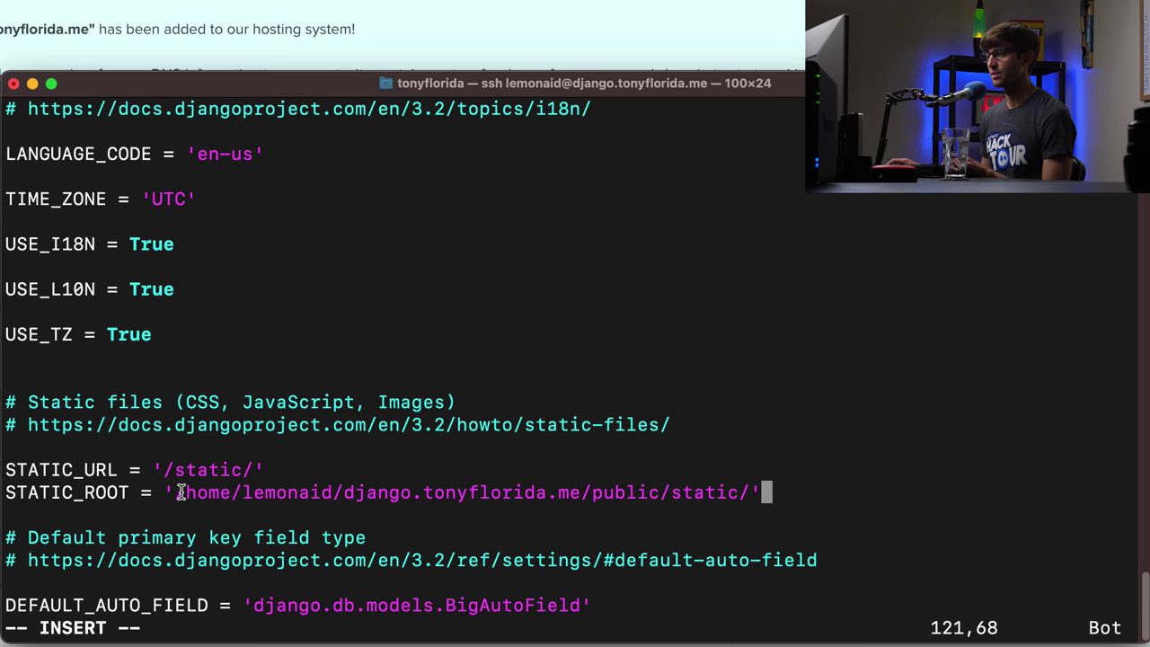
- Review the STATIC_ROOT path pointing to the site's public/static folder, then exit insert mode
left_click_drag(176, 492, 367, 499)
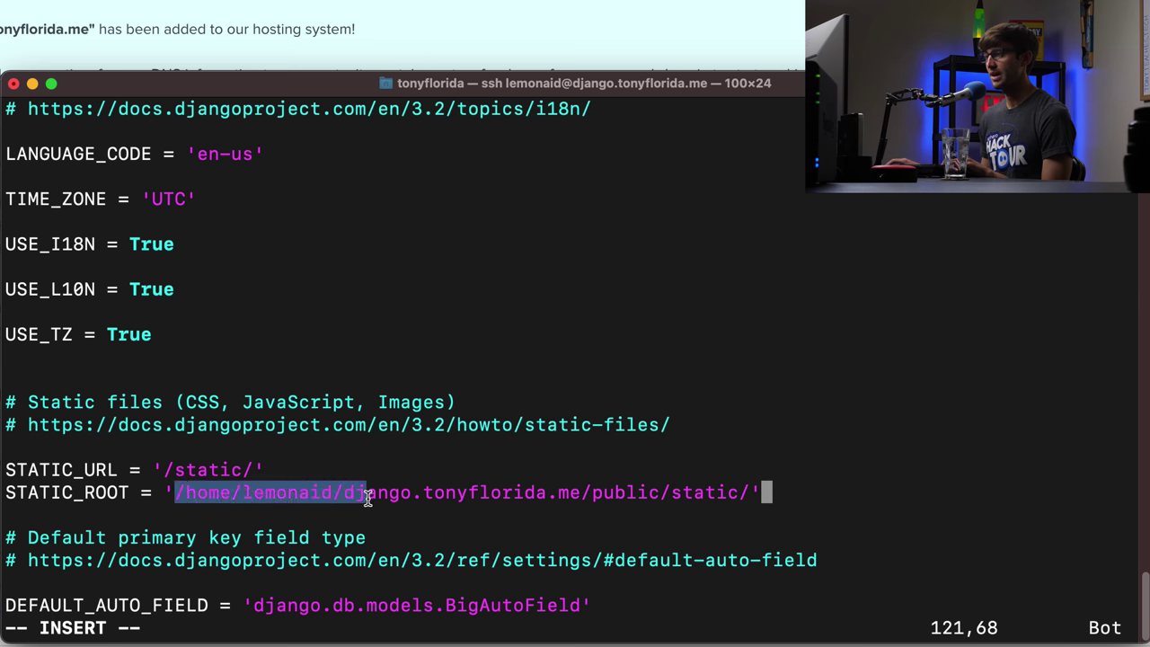
left_click(267, 494)
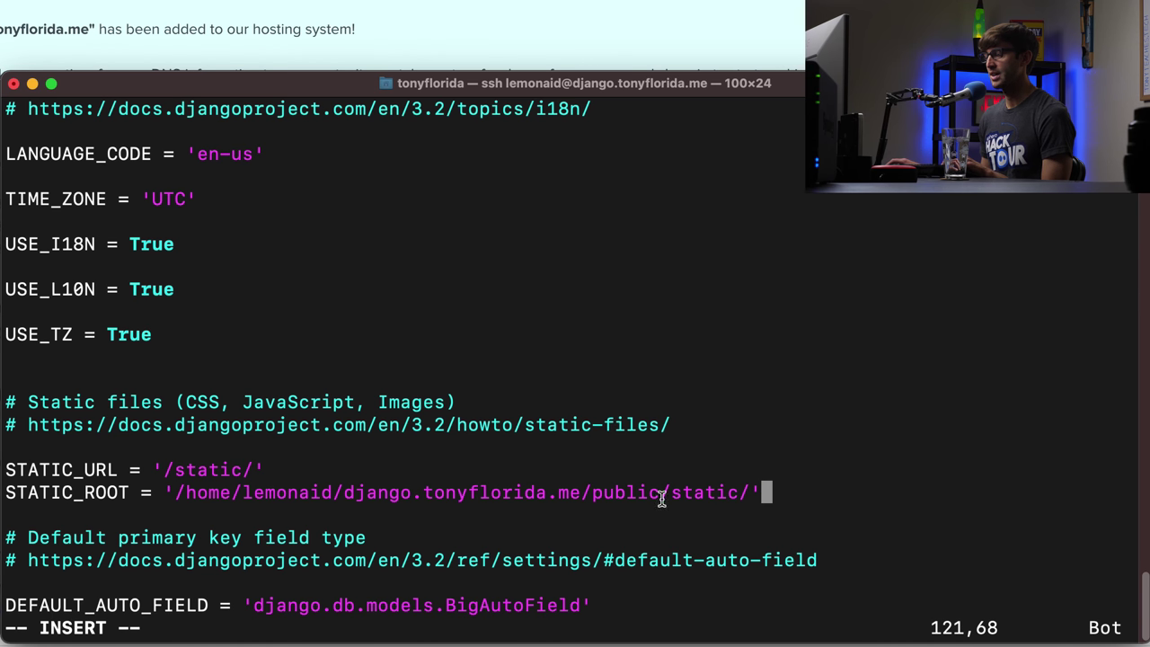
double_click(622, 494)
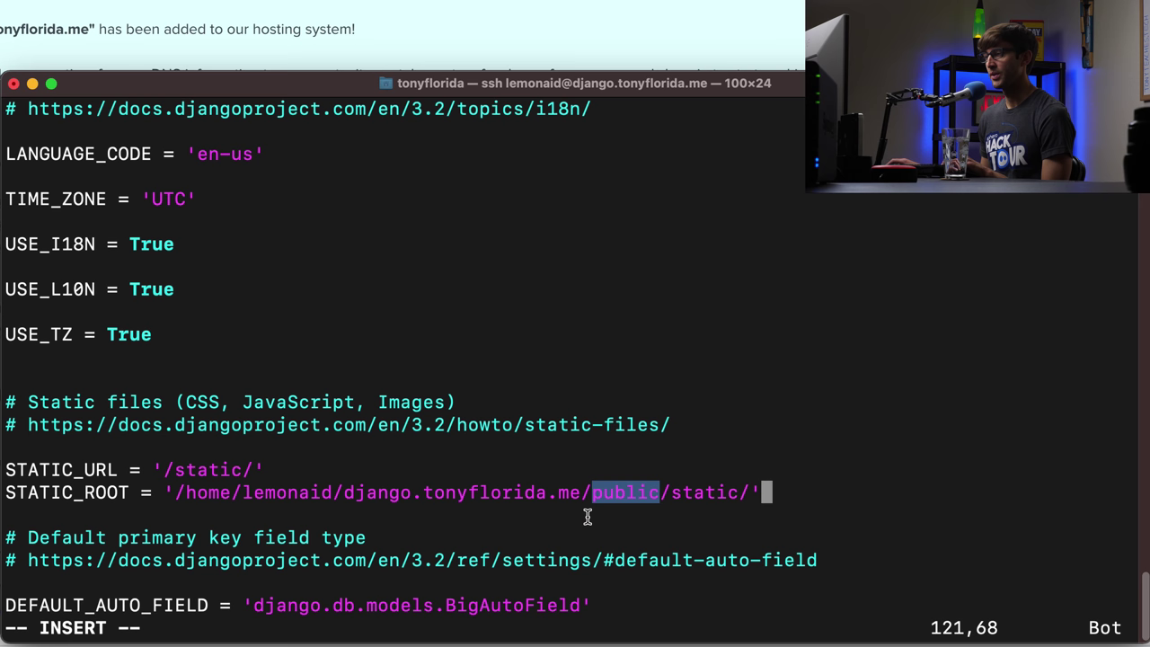
double_click(627, 488)
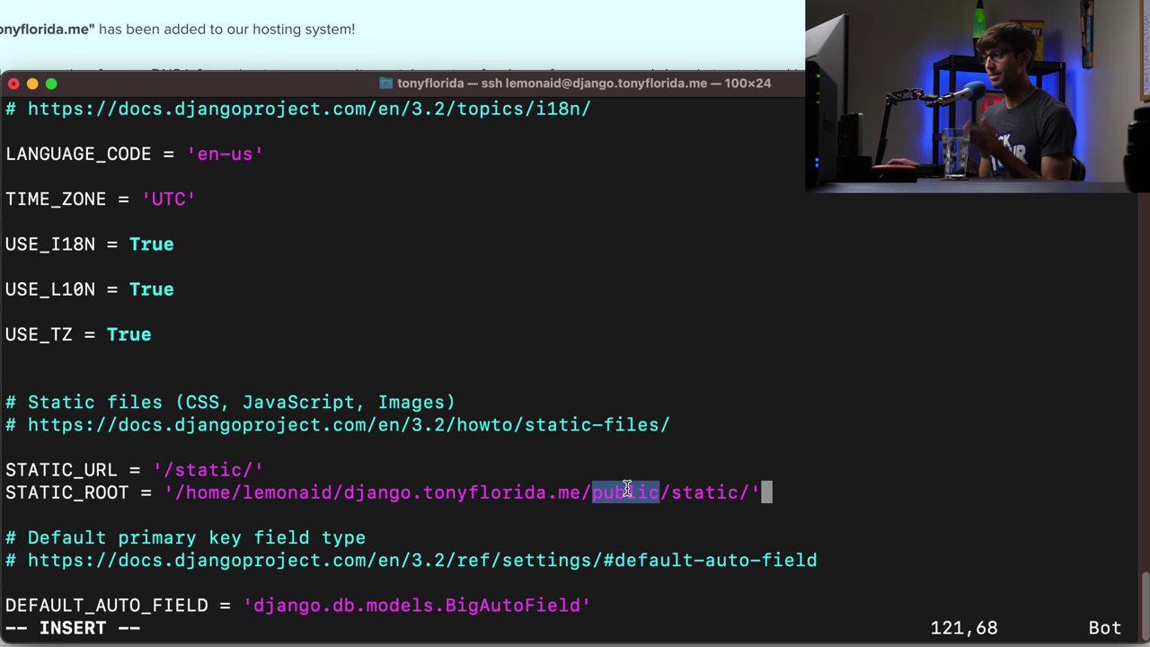
left_click(695, 492)
double_click(695, 492)
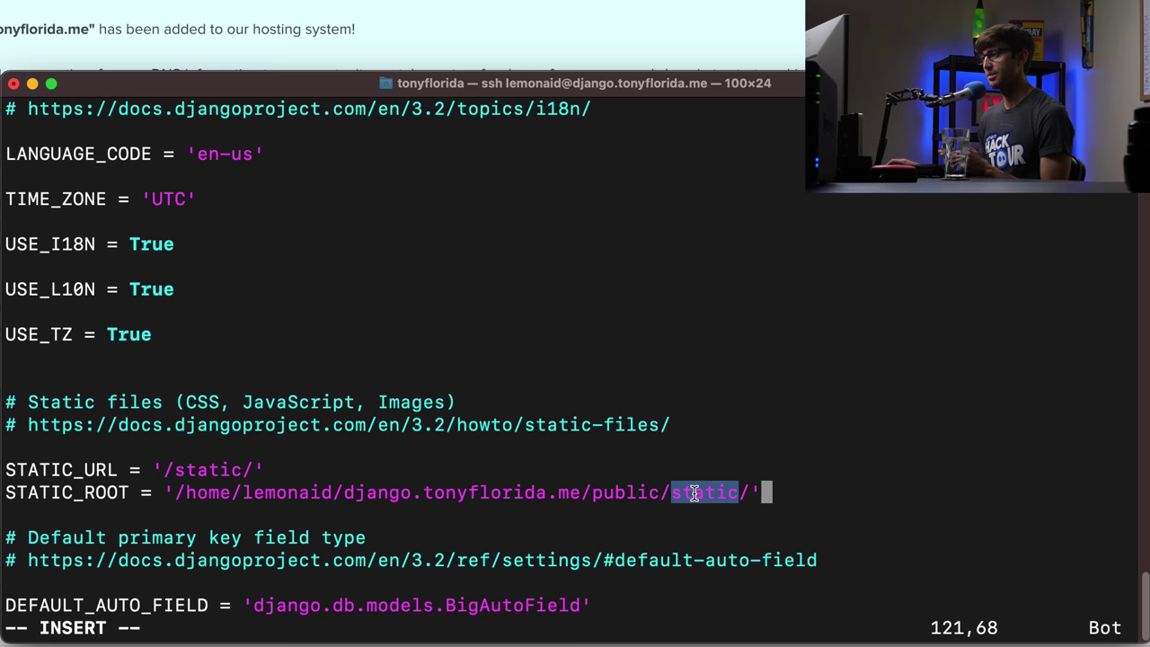
left_click(694, 492)
left_click_drag(184, 490, 729, 488)
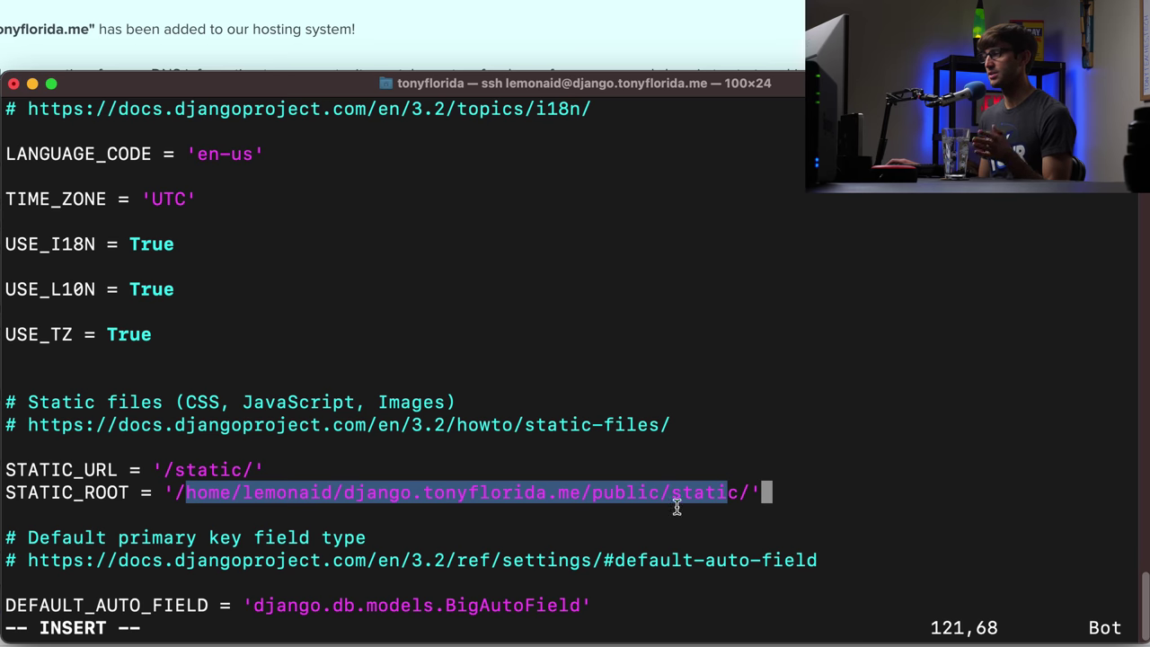
left_click(542, 486)
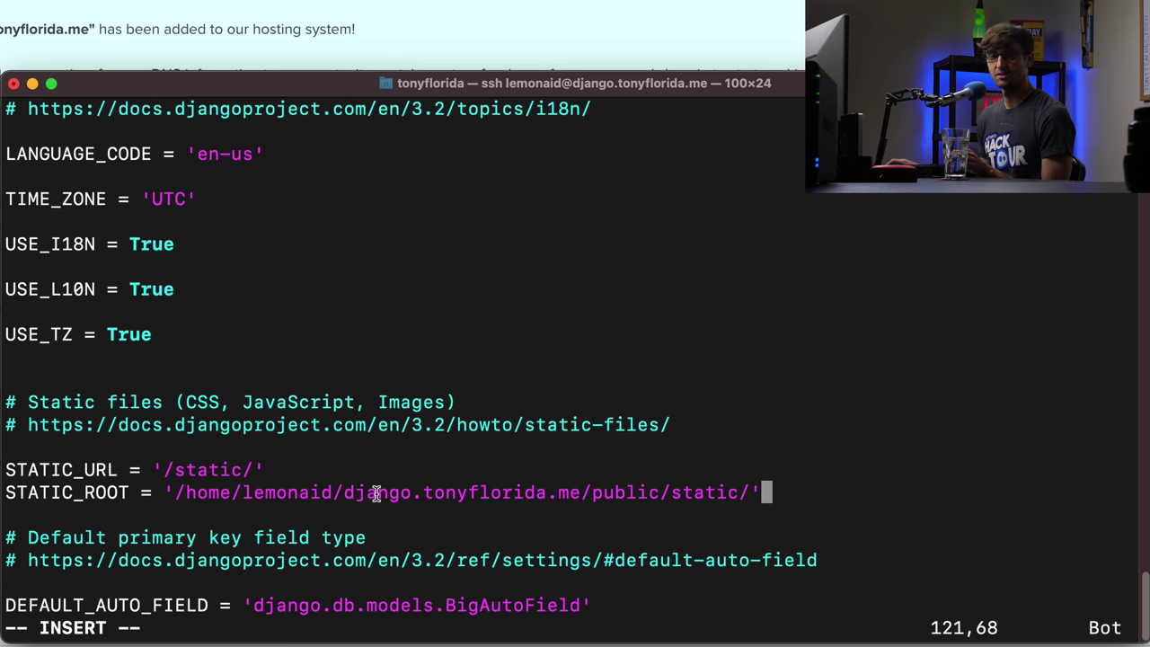
left_click_drag(376, 492, 742, 492)
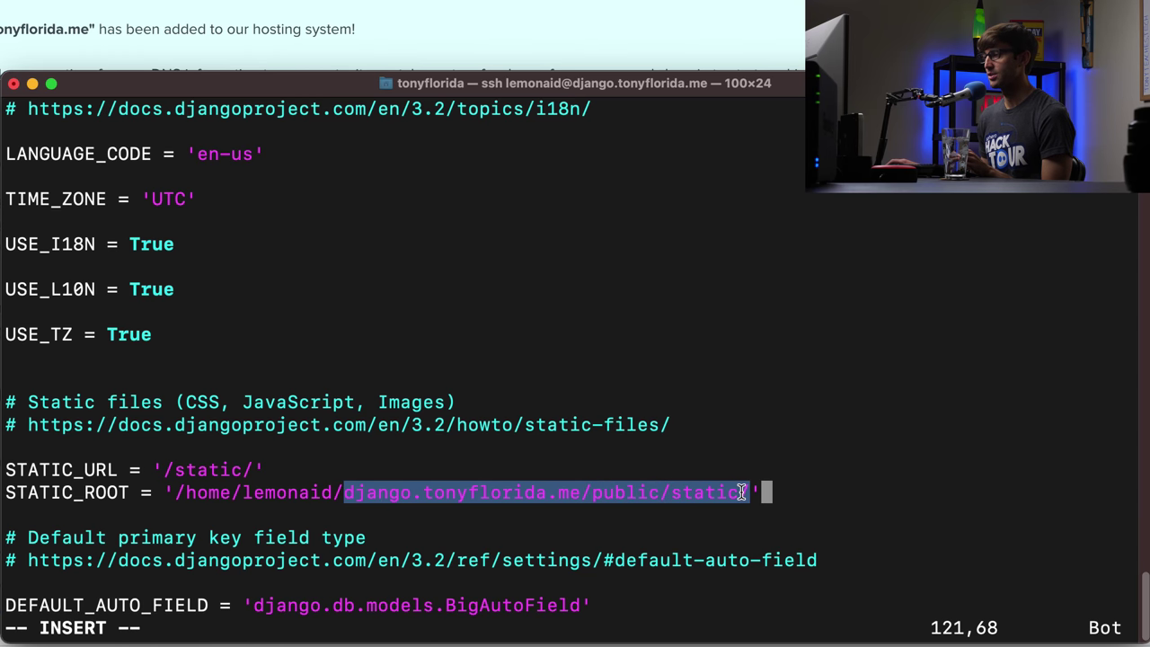
left_click(742, 492)
key("Escape")
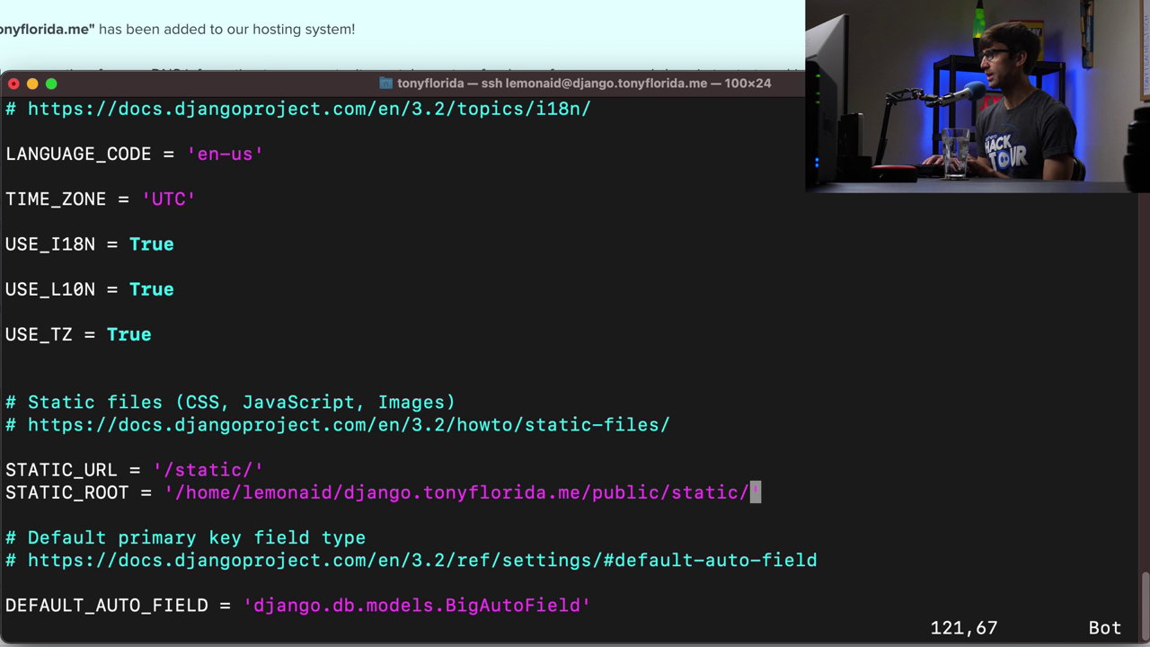
- Save settings.py and list the site folder's contents
type(":wq")
key("Return")
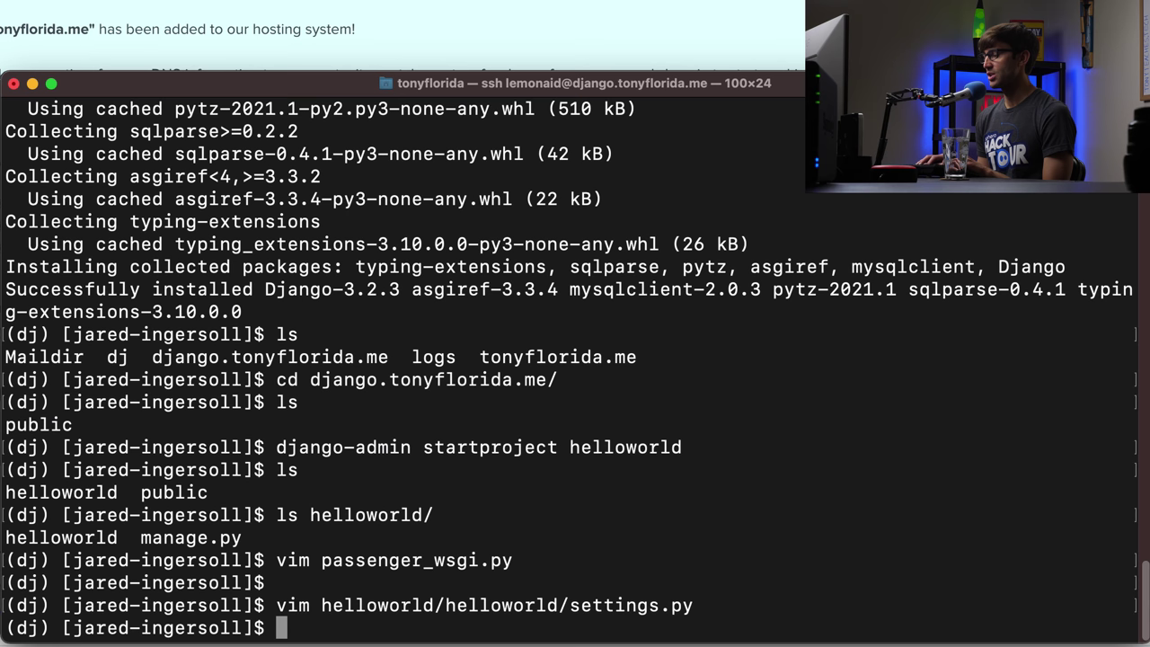
type("ls")
key("Return")
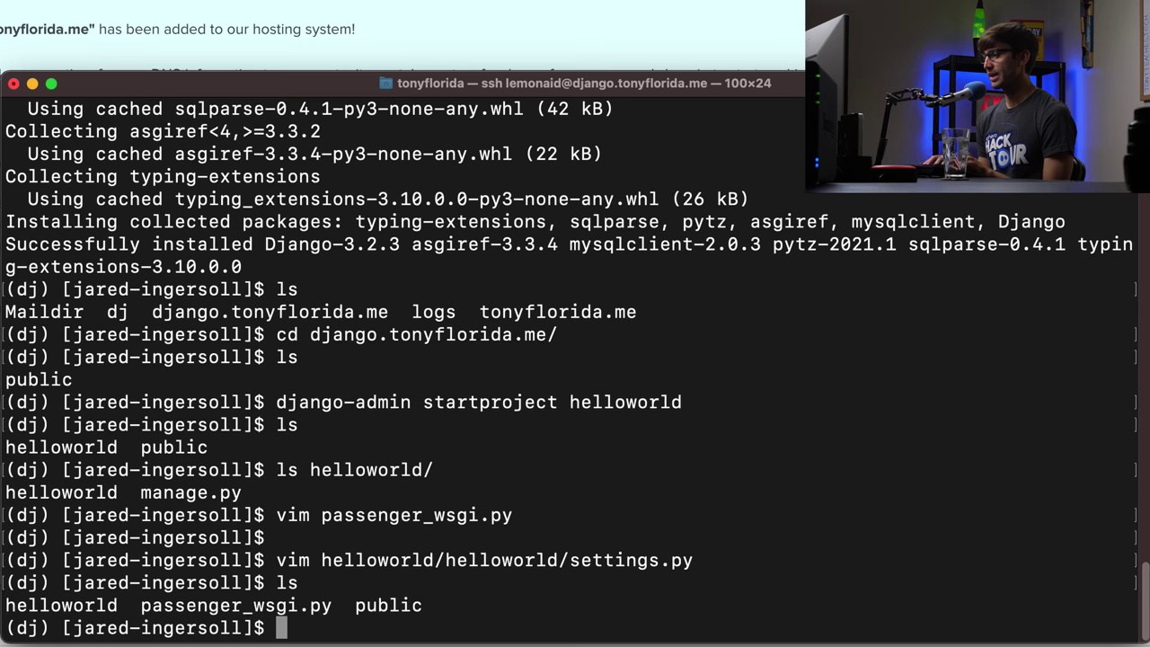
- Create a static folder in public/ and confirm it beside favicon.gif and favicon.ico
type("cd public/")
key("Return")
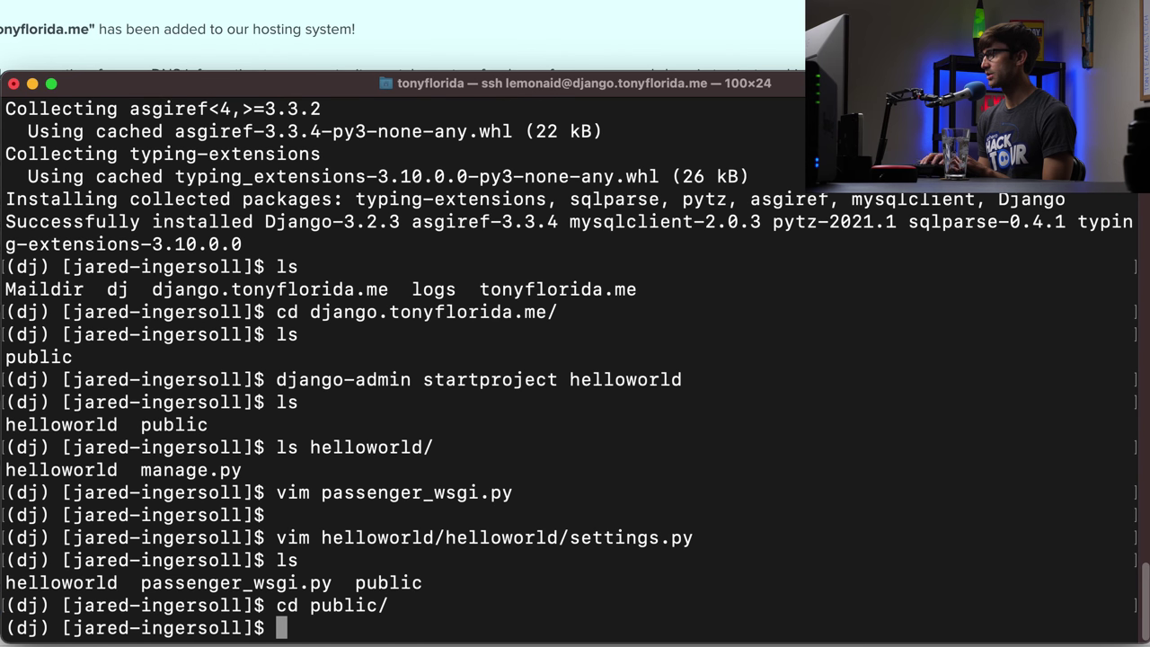
type("mkd")
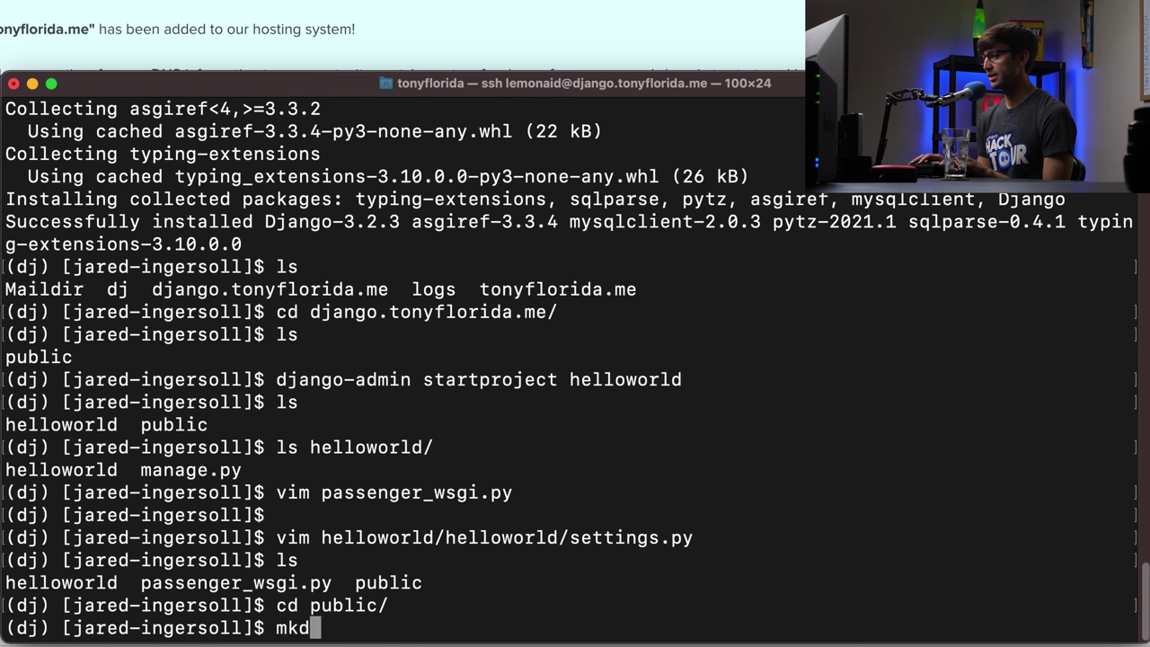
key("BackSpace")
key("BackSpace")
type("kdir stat")
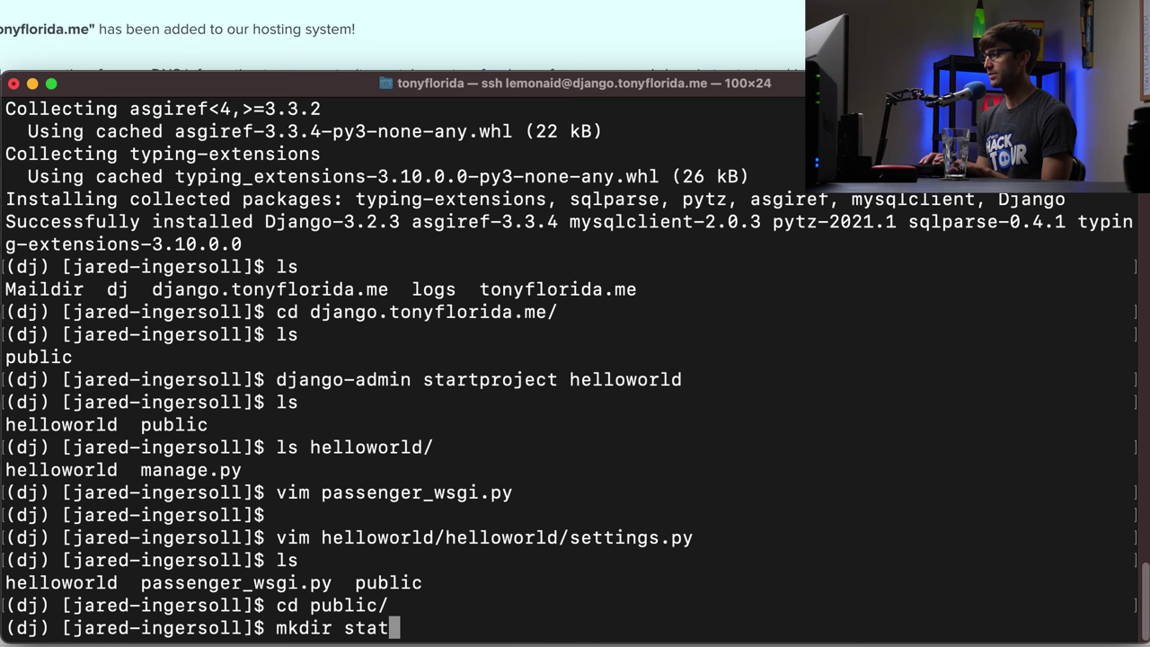
type("ic")
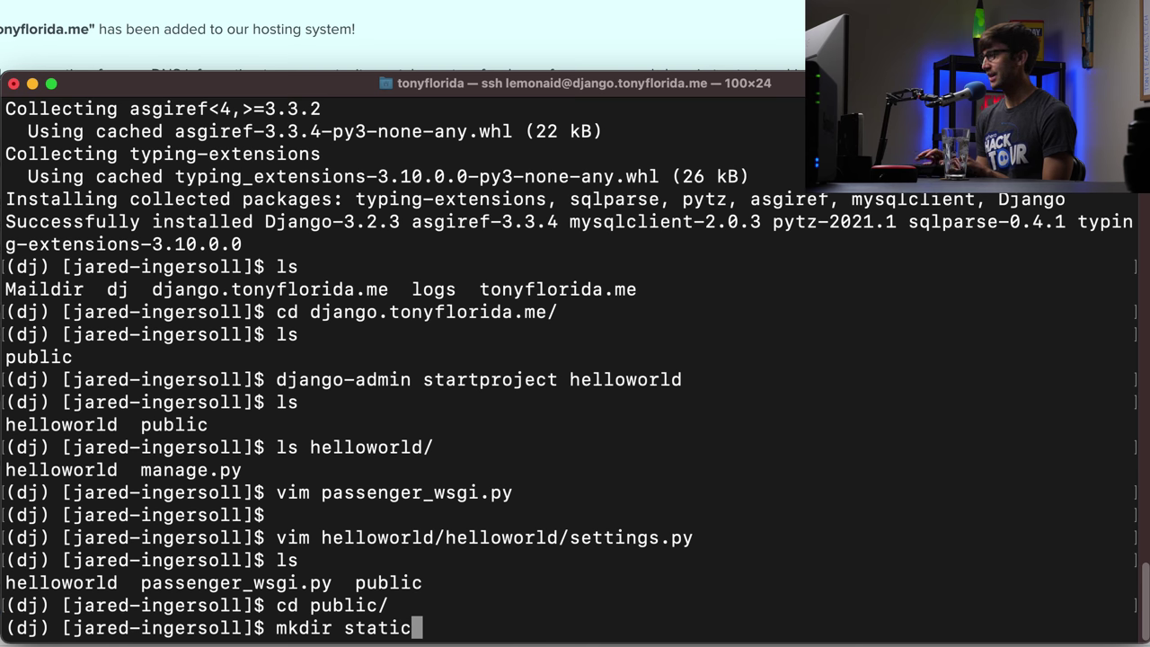
key("Return")
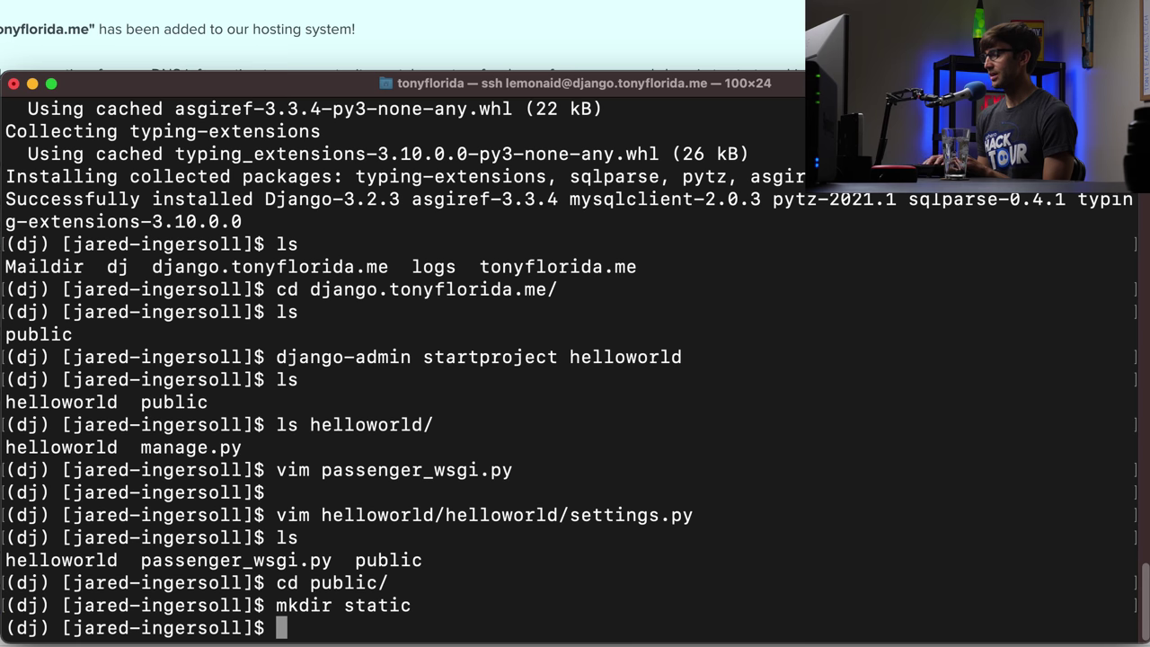
type("ls")
key("Return")
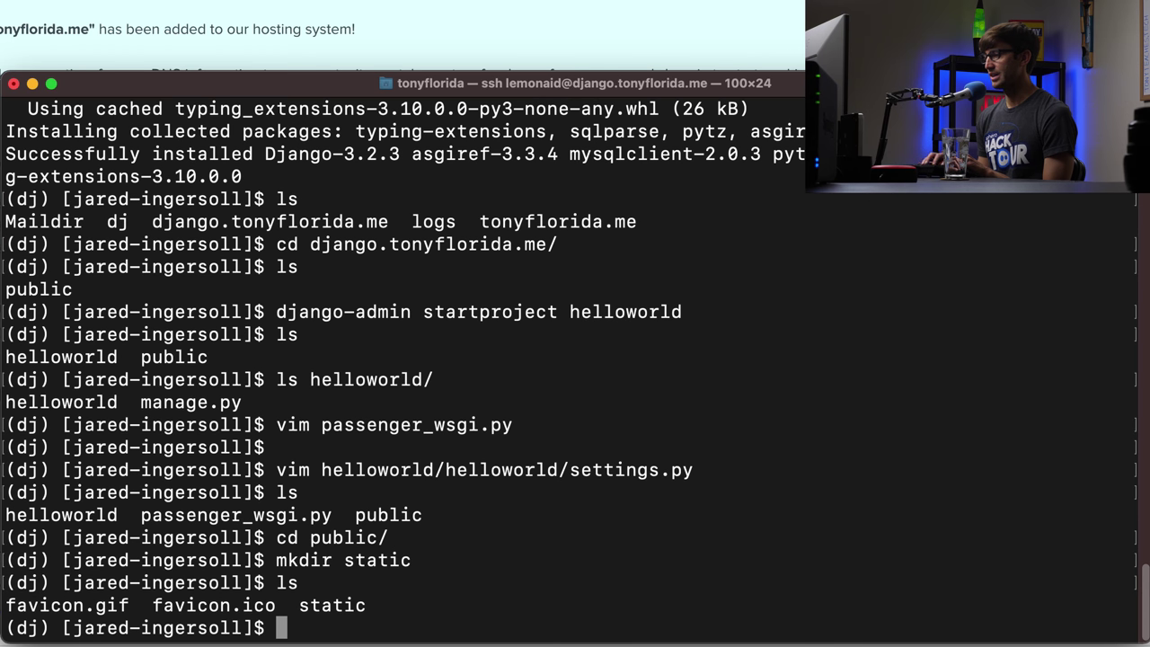
left_click_drag(212, 605, 7, 604)
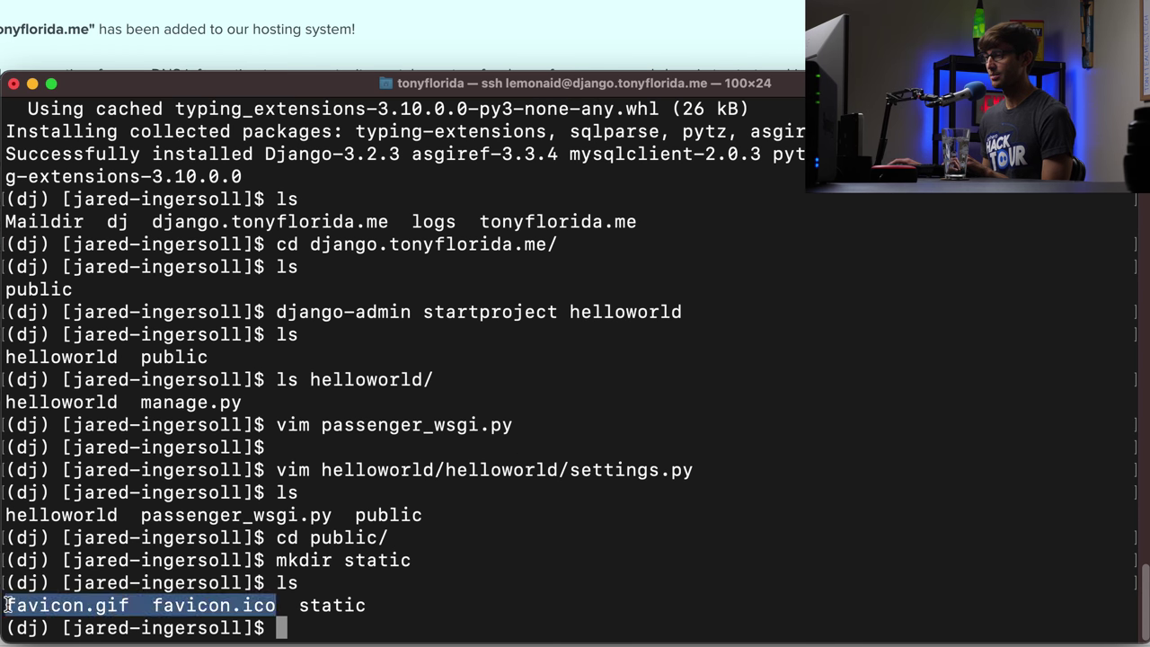
left_click(278, 596)
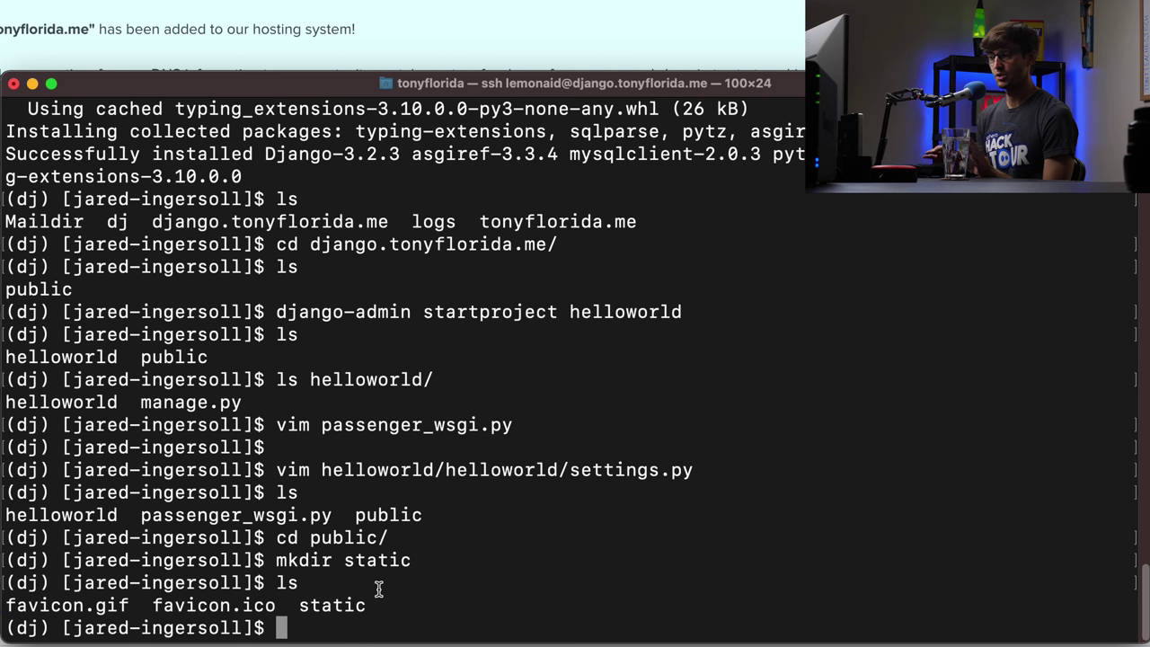
- Move into the helloworld project folder and locate manage.py
type("cd ..")
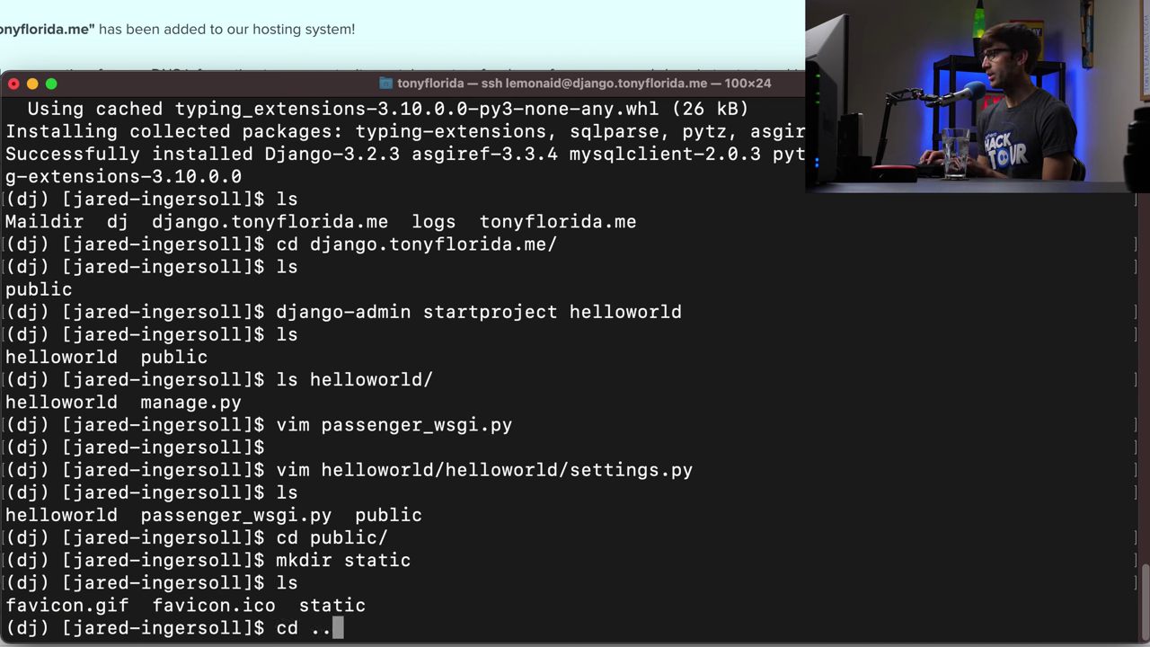
key("Return")
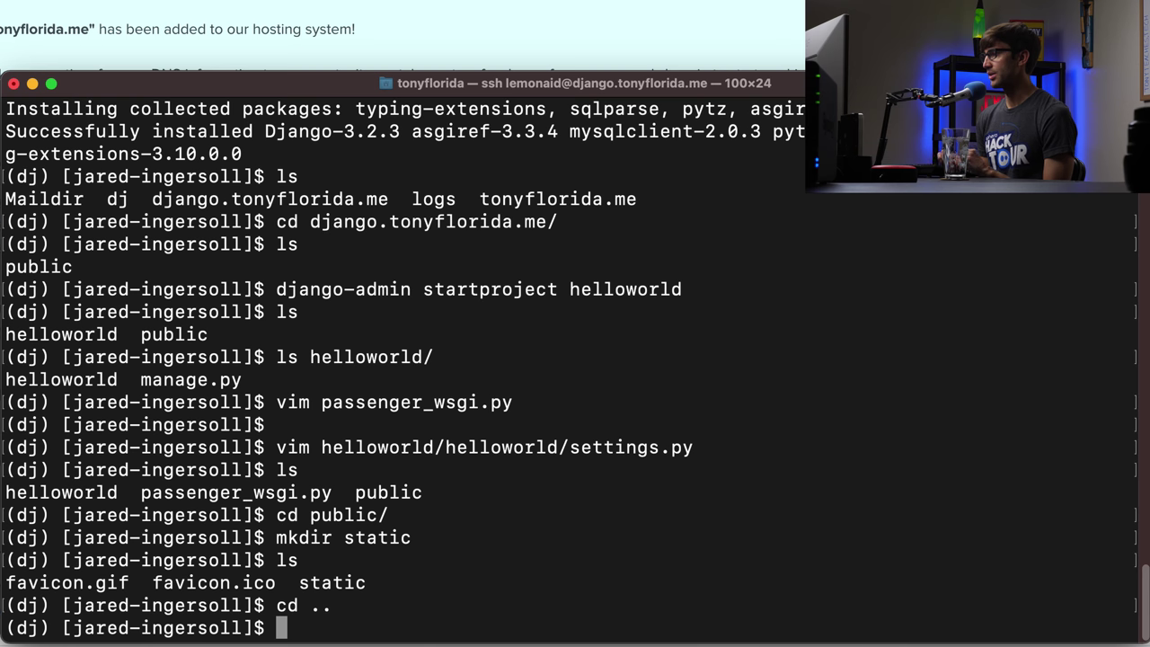
type("ls")
key("Return")
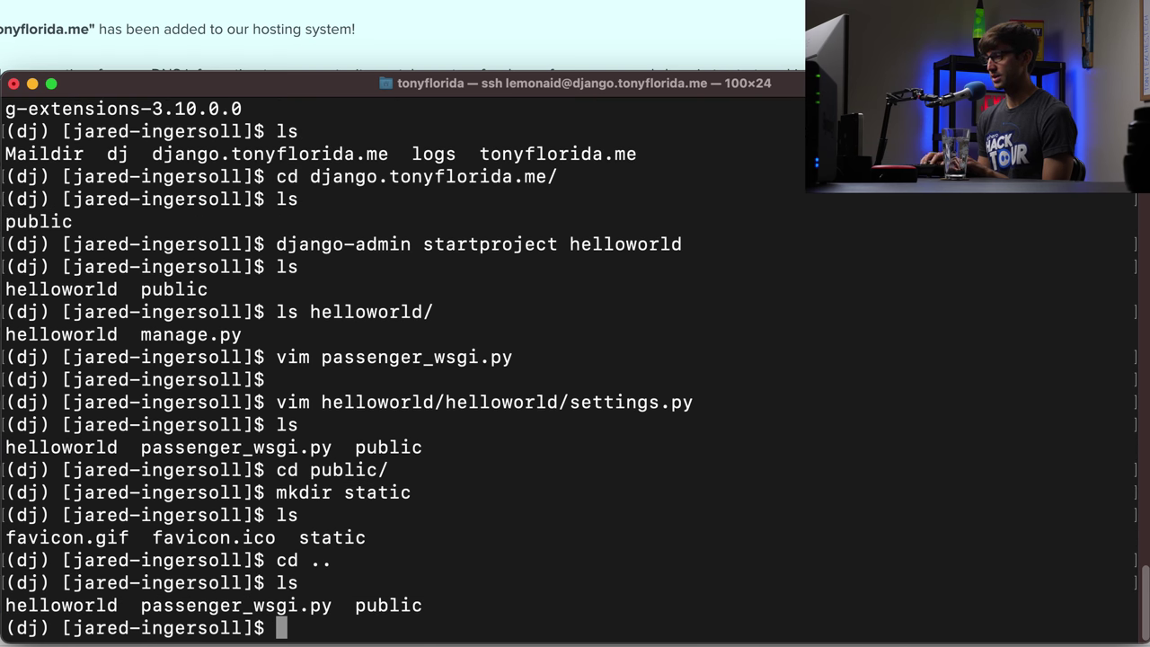
type("cd")
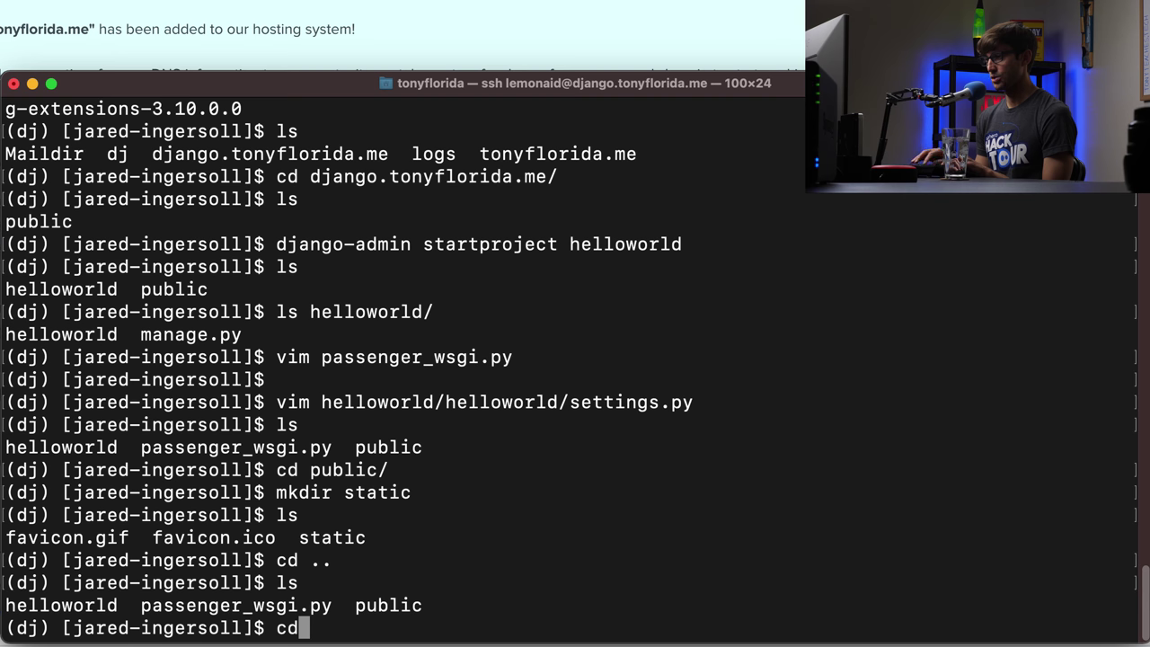
type(" helloworld/")
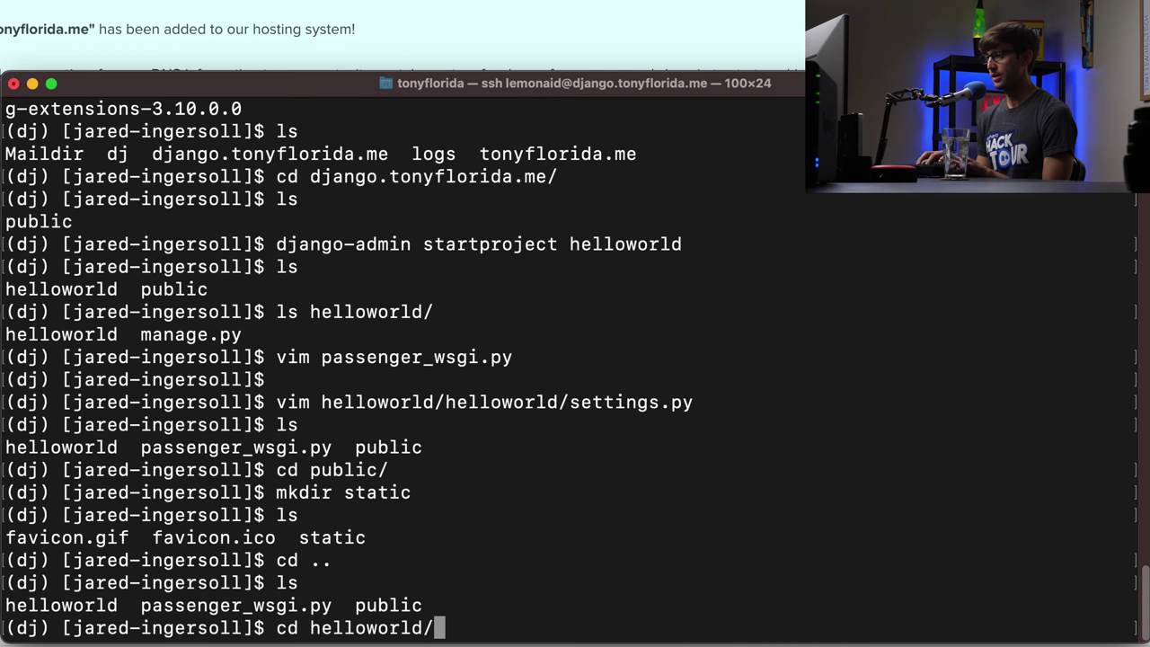
key("Return")
type("ls")
key("Return")
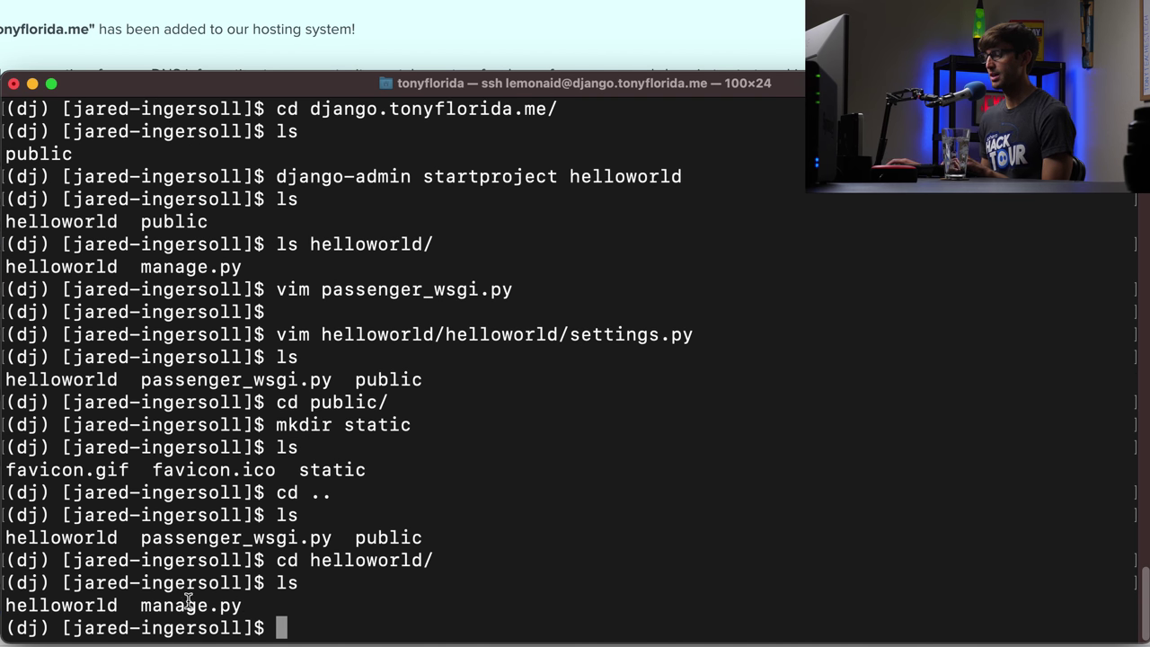
double_click(188, 601)
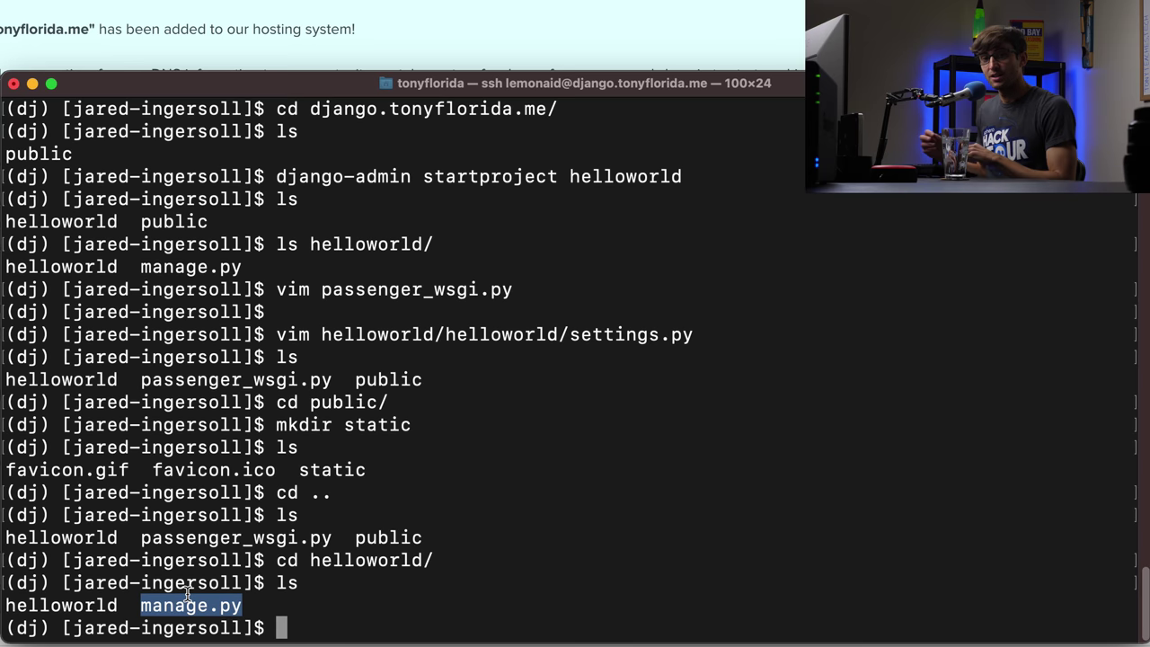
left_click(187, 593)
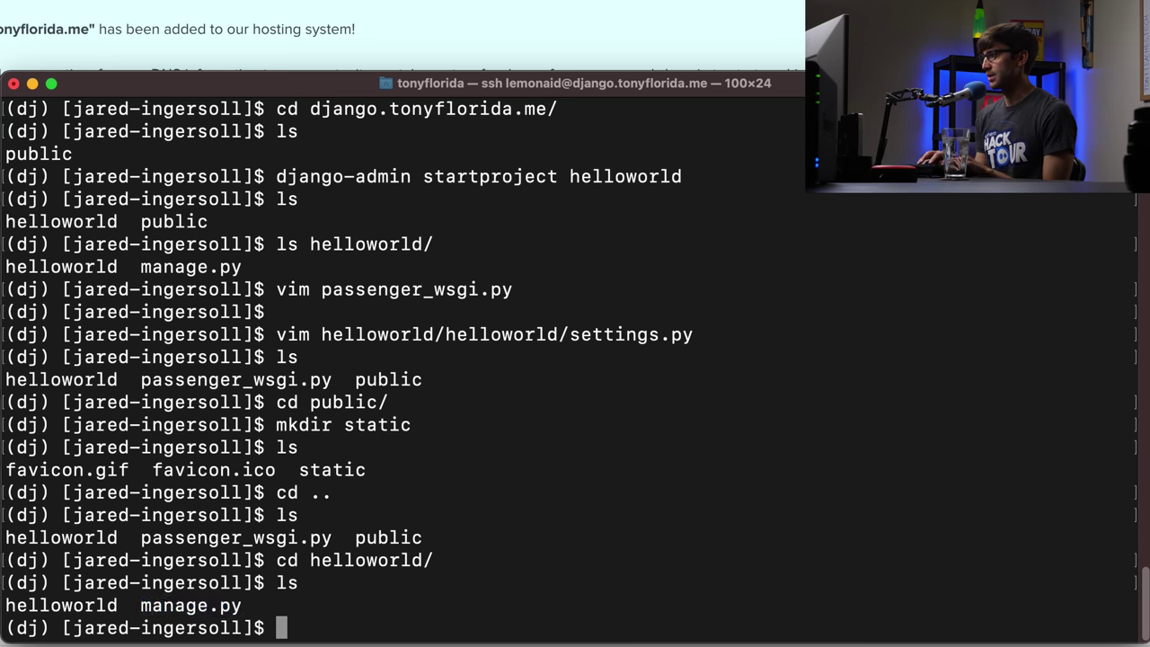
- Run python manage.py collectstatic, copying 128 files into public/static
type("python ma")
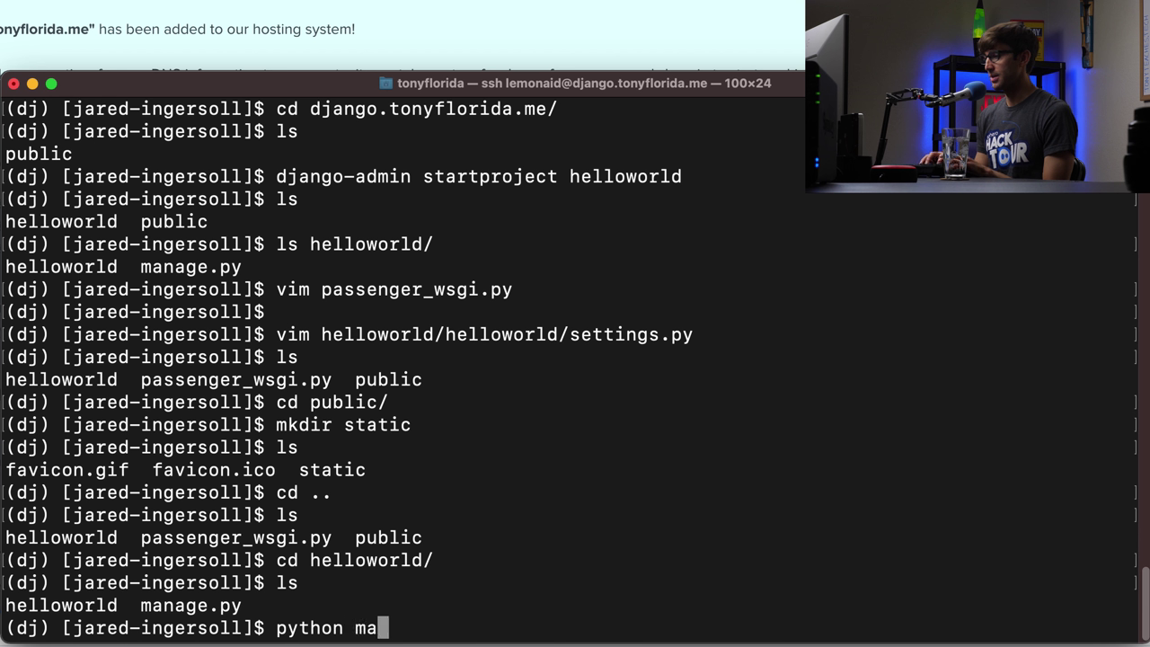
key("Tab")
type("coll")
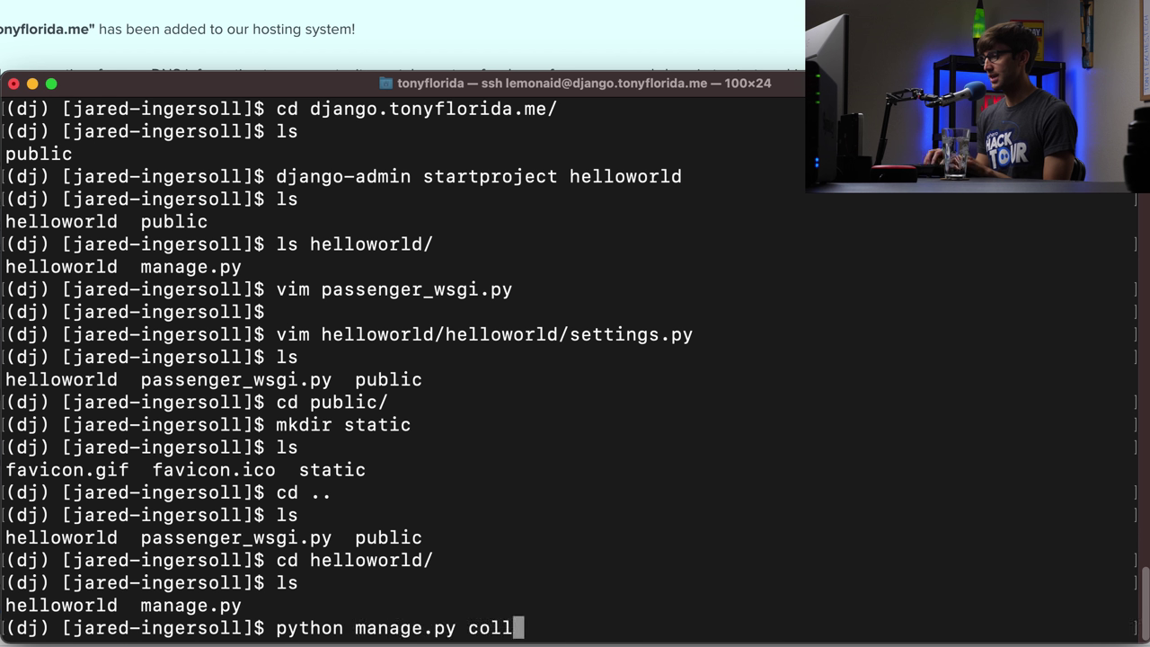
type("ectstt")
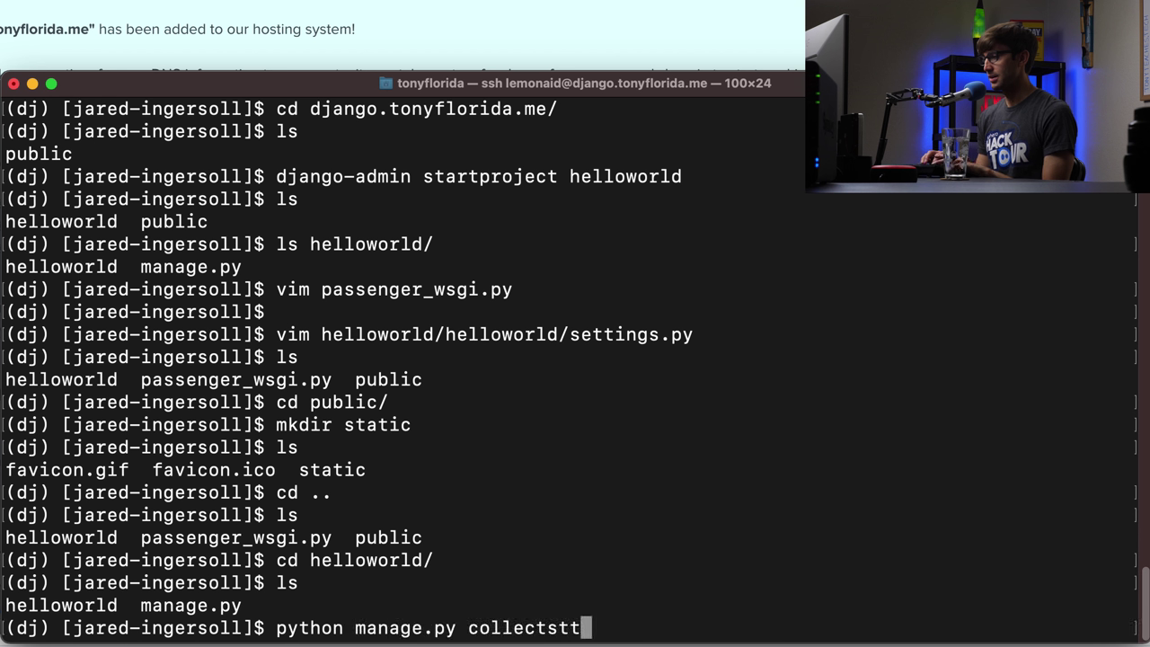
key("BackSpace")
type("atic")
key("Return")
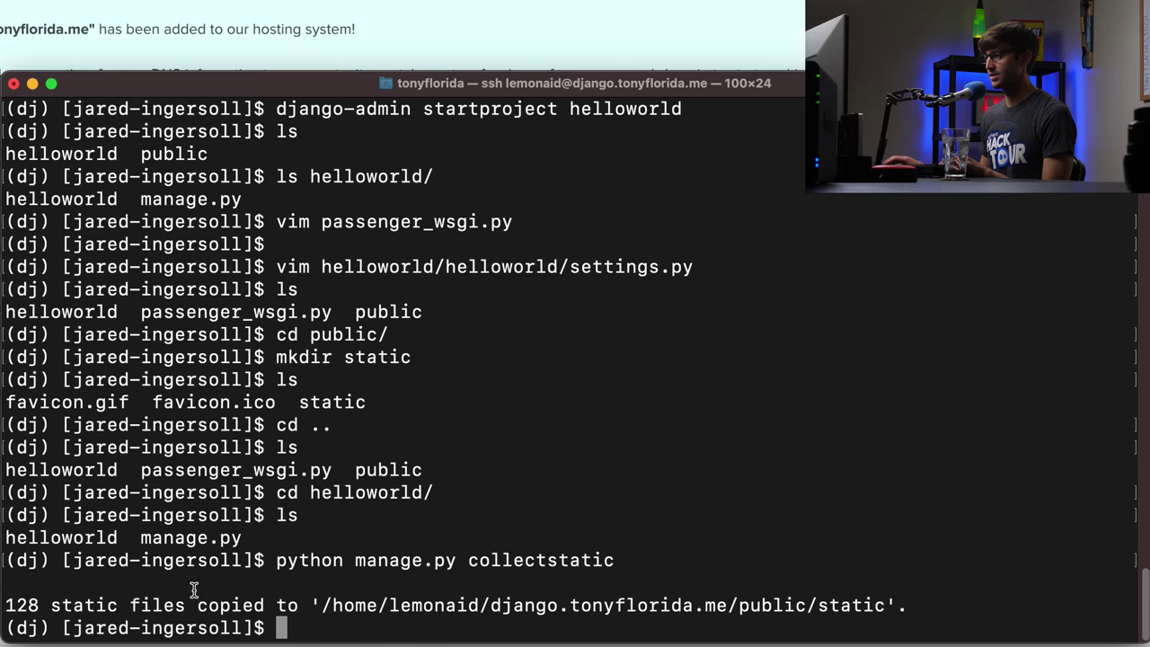
double_click(848, 606)
left_click_drag(848, 607, 719, 589)
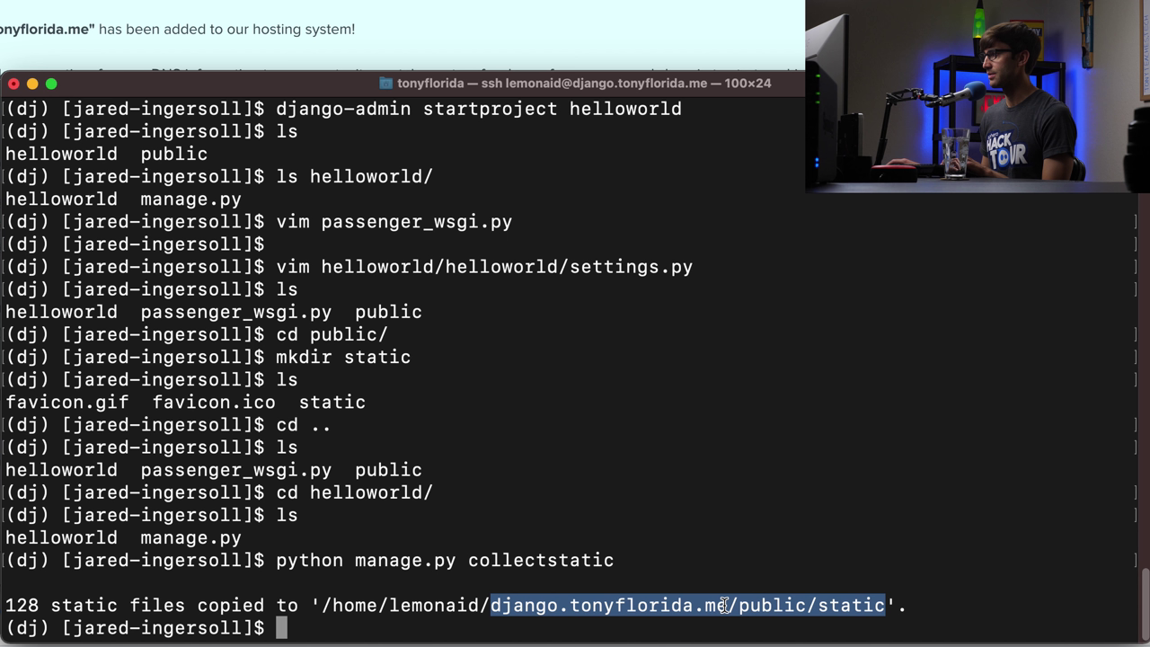
left_click(722, 588)
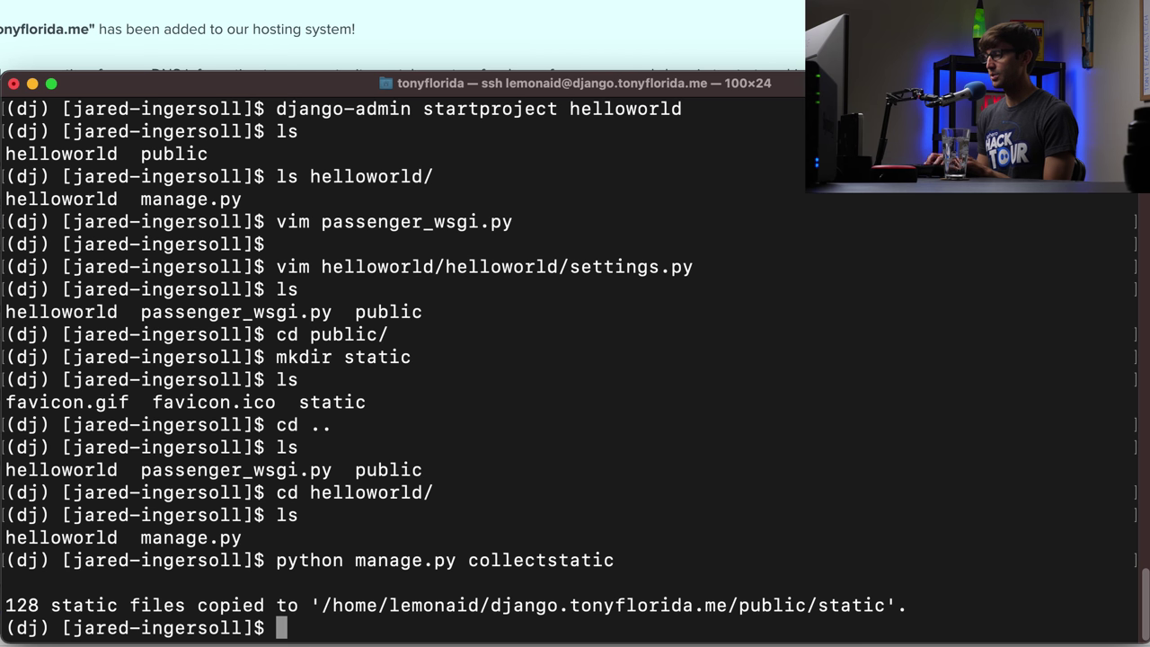
- Open helloworld/settings.py in vim
type("l")
key("BackSpace")
type("vim ")
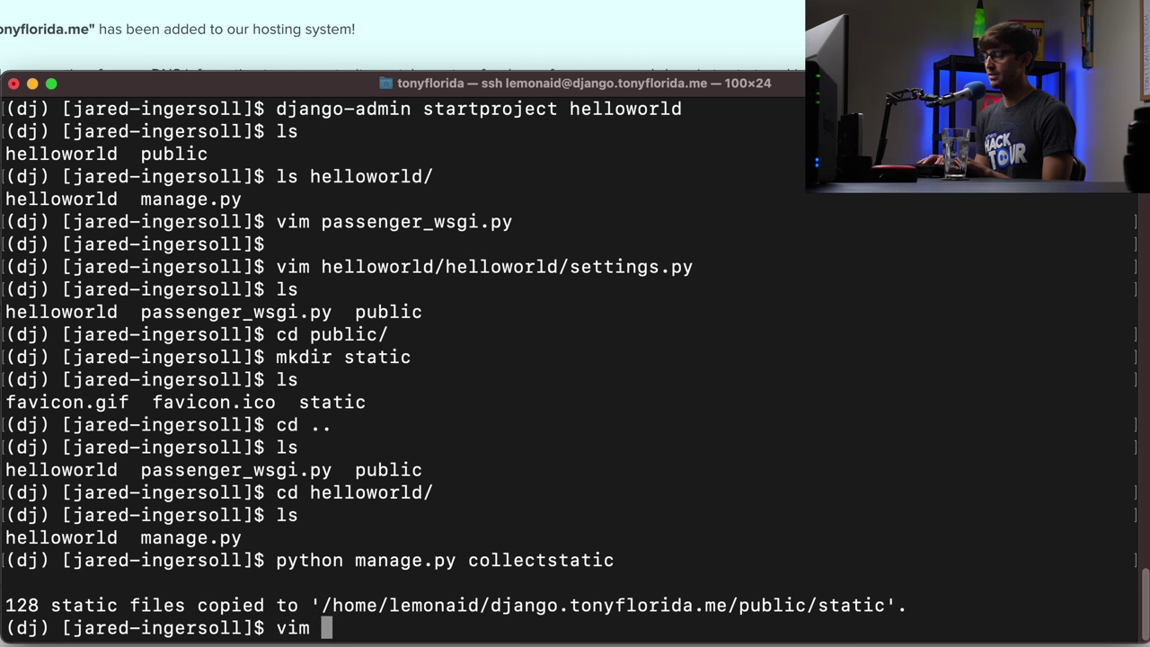
type("he")
key("Tab")
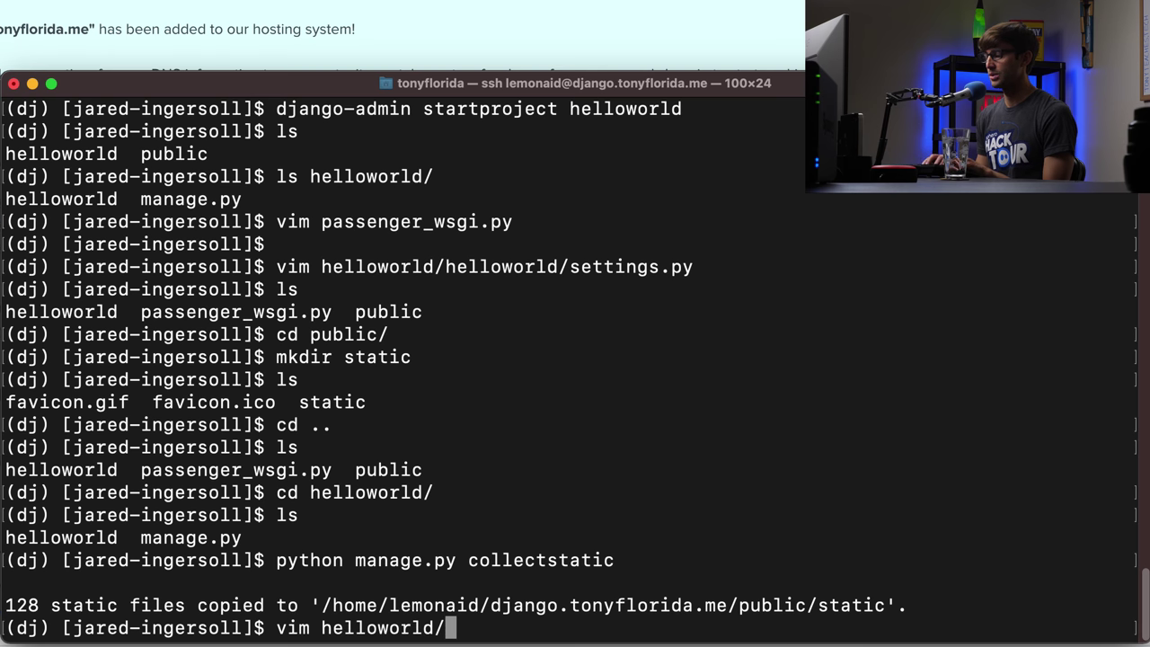
type("s")
key("Tab")
key("Return")
- Go to the empty ALLOWED_HOSTS brackets and enter insert mode
key("ctrl+b")
key("ctrl+b")
key("ctrl+b")
key("ctrl+b")
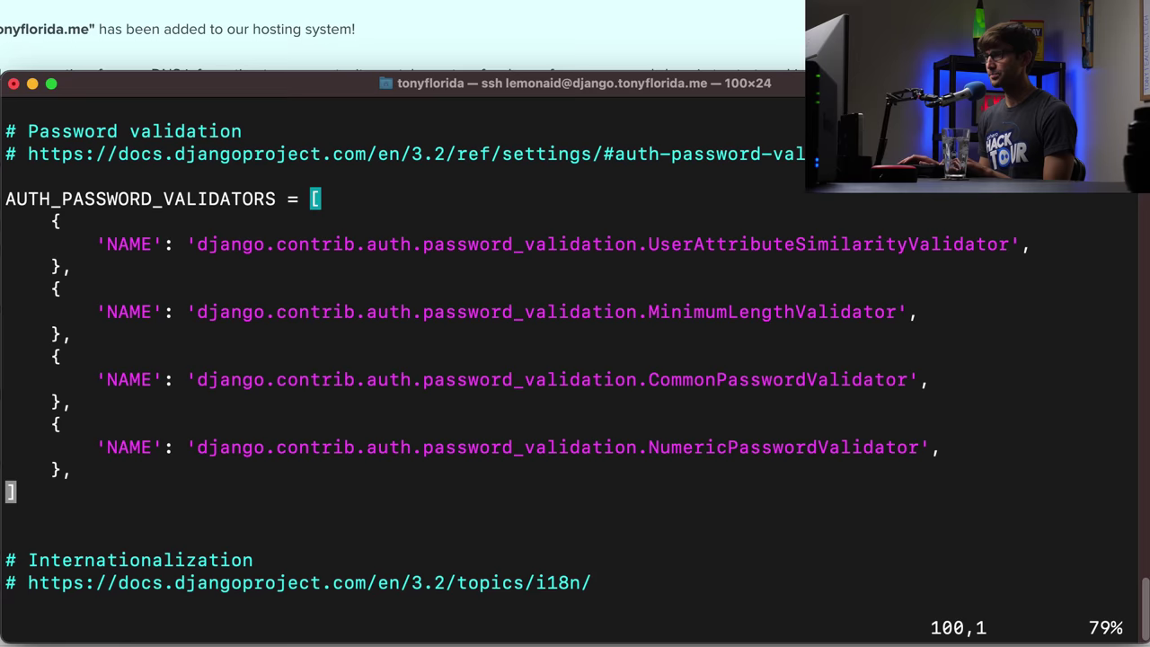
key("ctrl+b")
key("j")
key("j")
key("j")
key("j")
key("j")
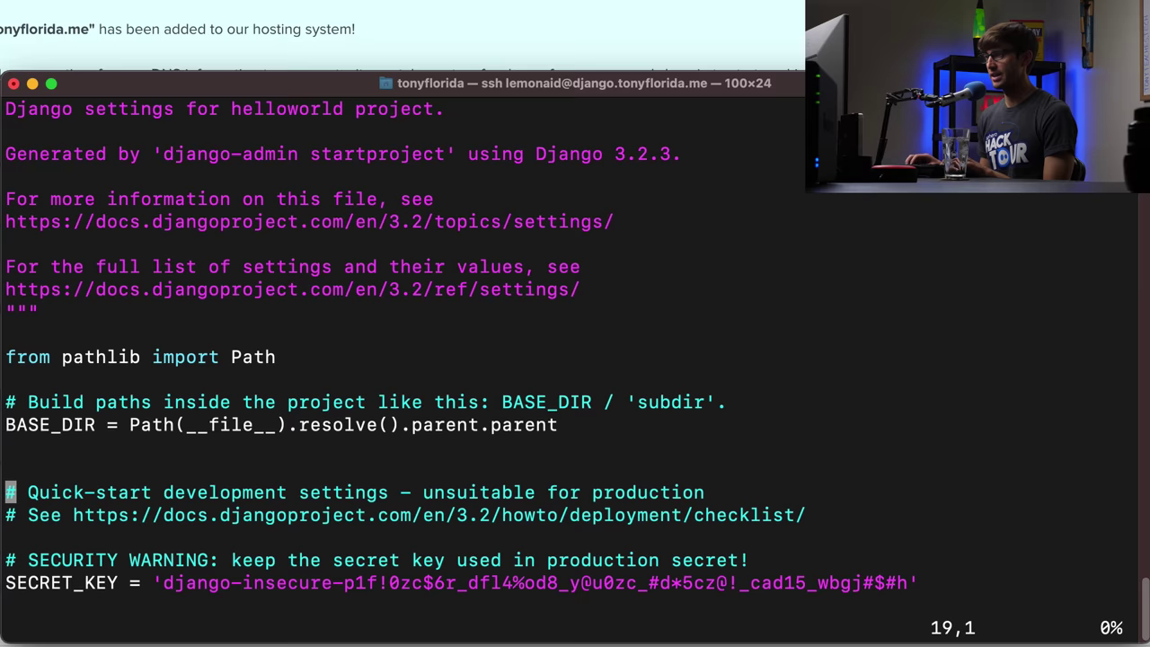
key("j")
key("j")
key("j")
key("j")
key("j")
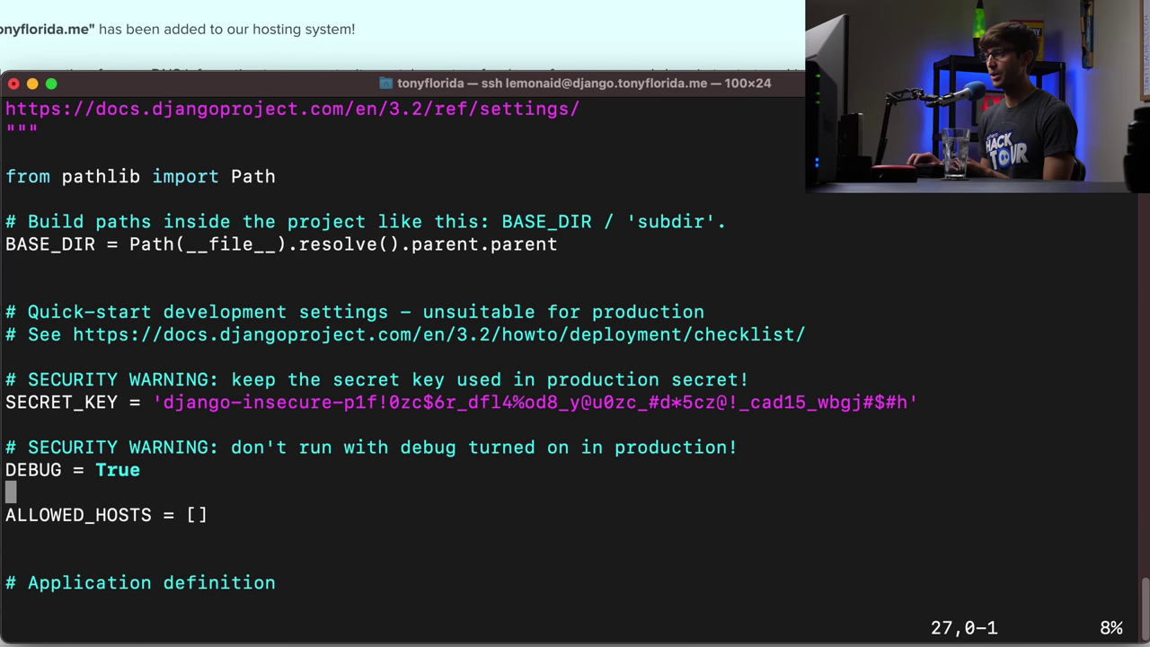
key("$")
key("i")
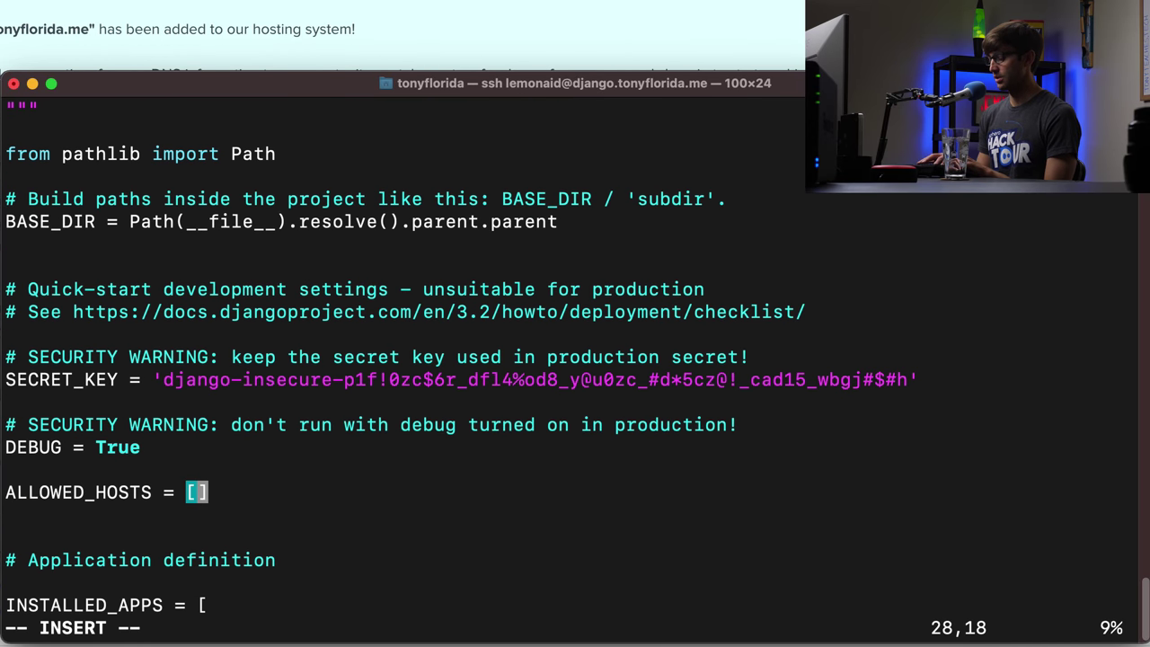
type("''")
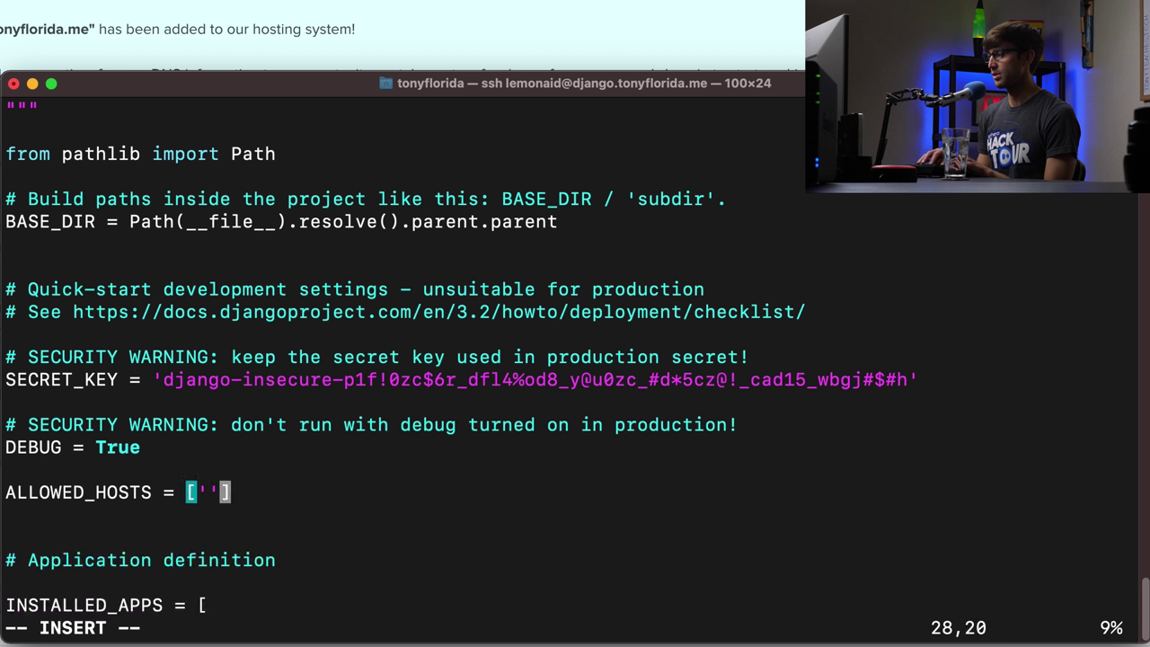
key("Left")
type("django.tony")
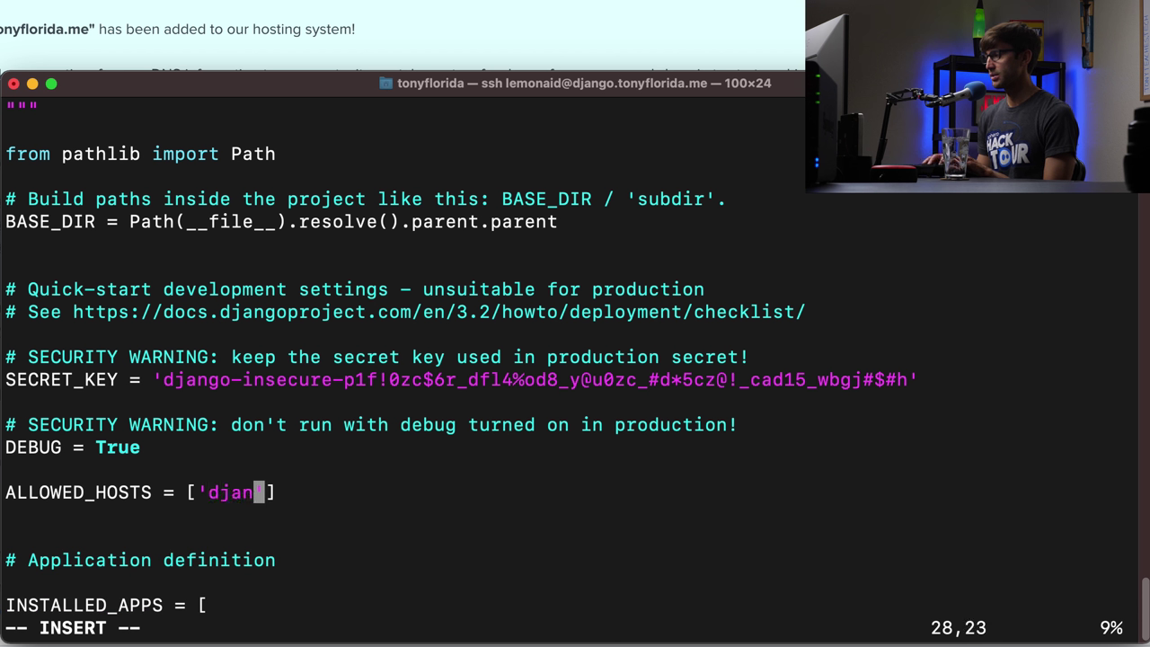
type("florida.me")
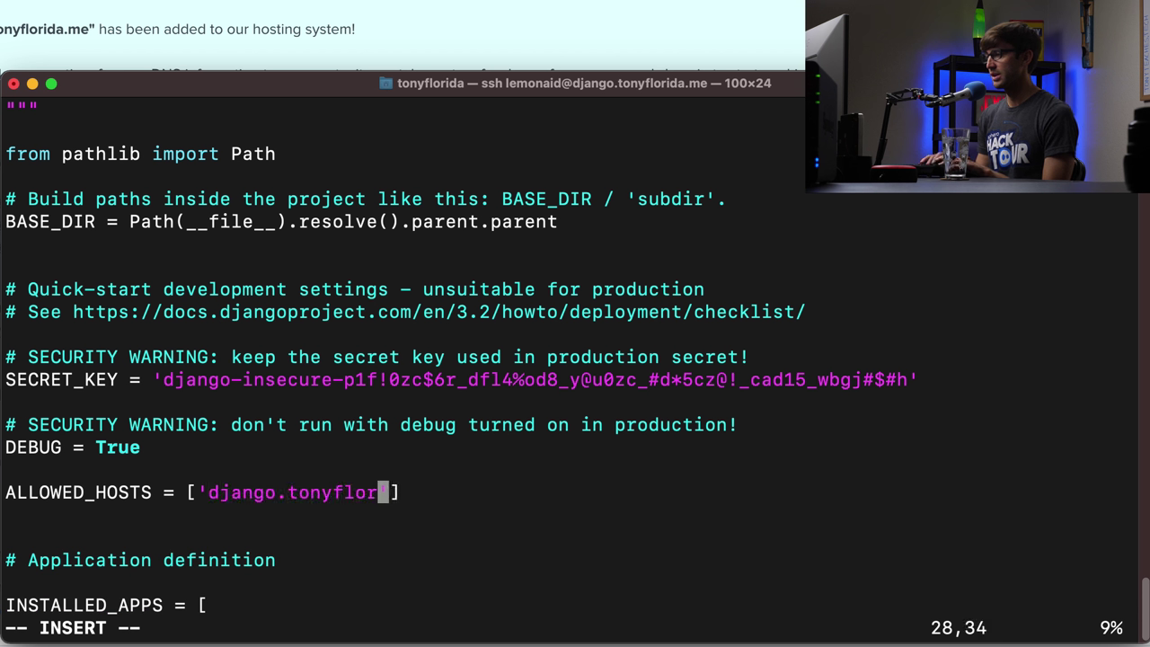
key("Right")
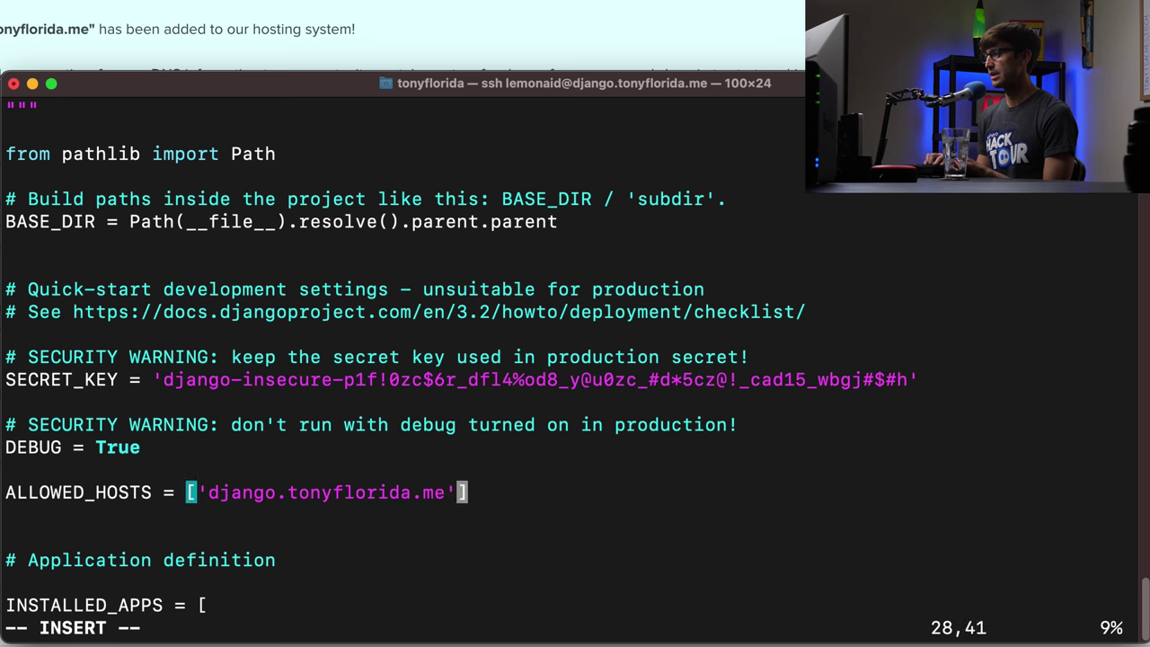
type(", '")
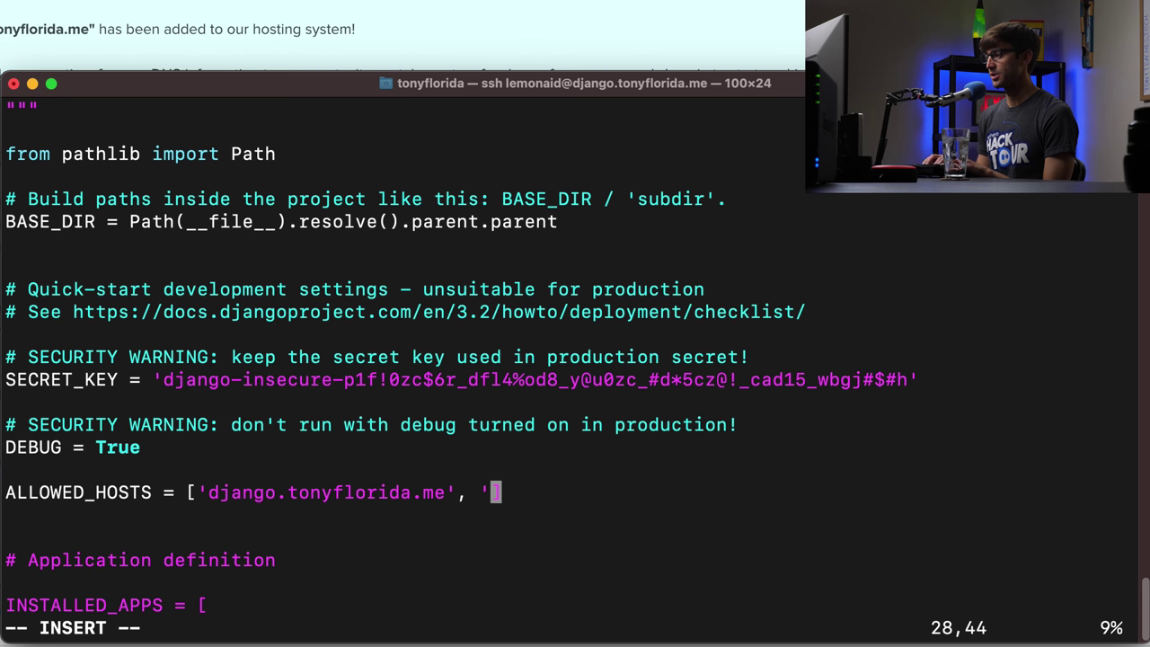
type("www.djang")
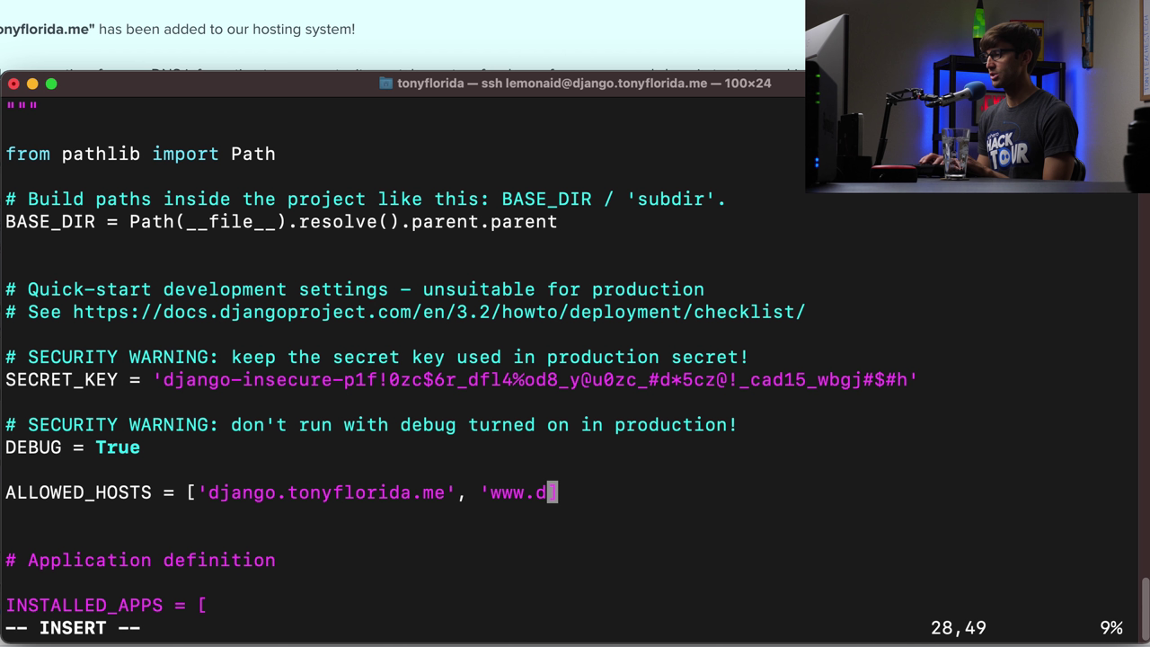
type("o.tonyflroid")
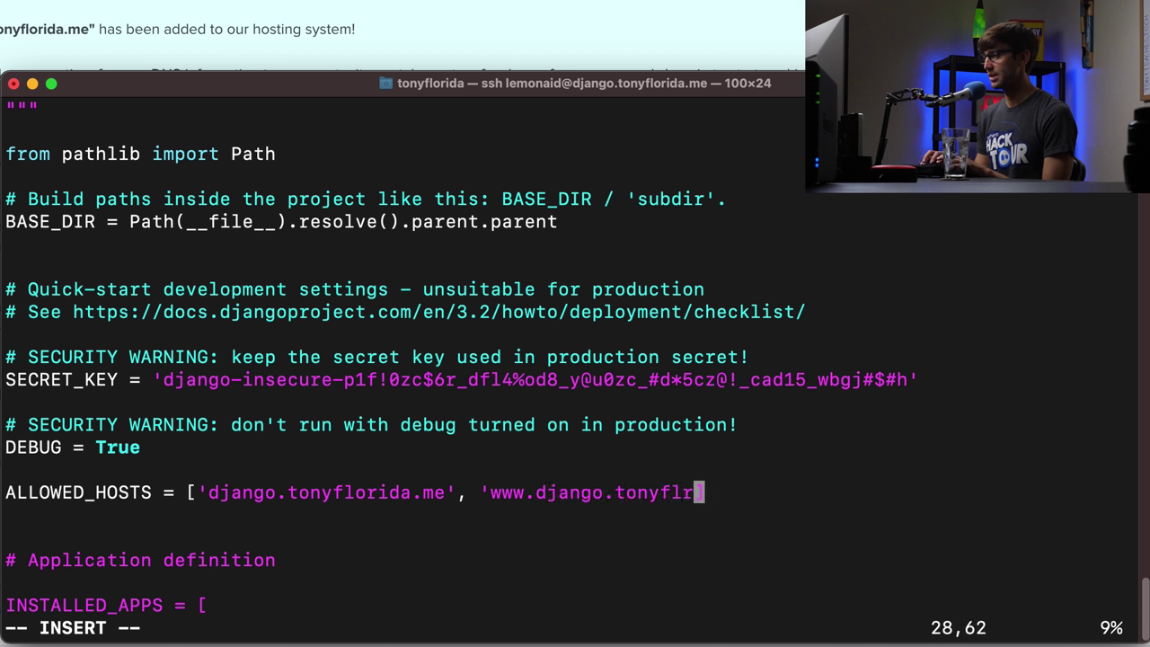
key("BackSpace")
key("BackSpace")
key("BackSpace")
key("BackSpace")
type("orida.me")
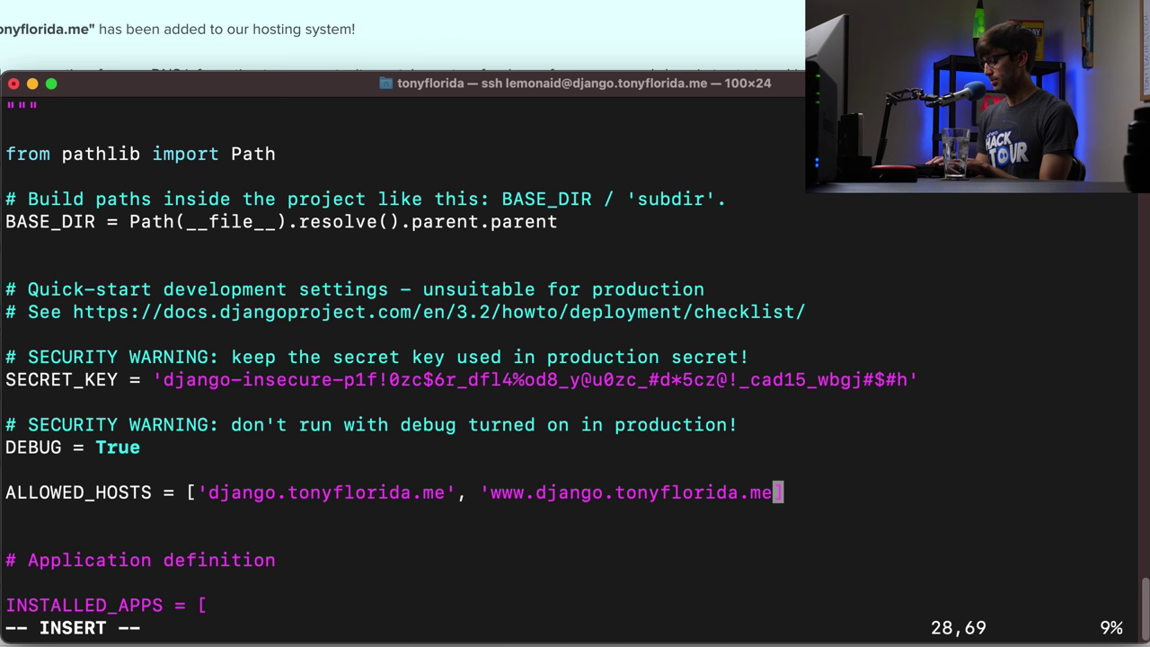
type("'")
key("Escape")
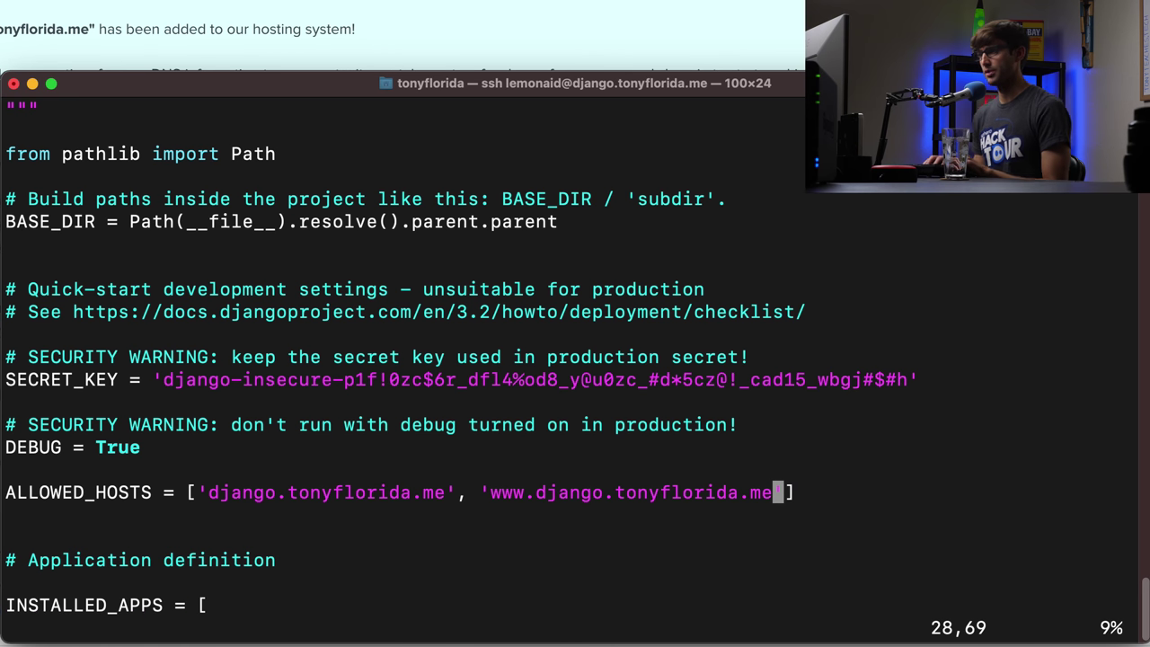
key("shift+semicolon")
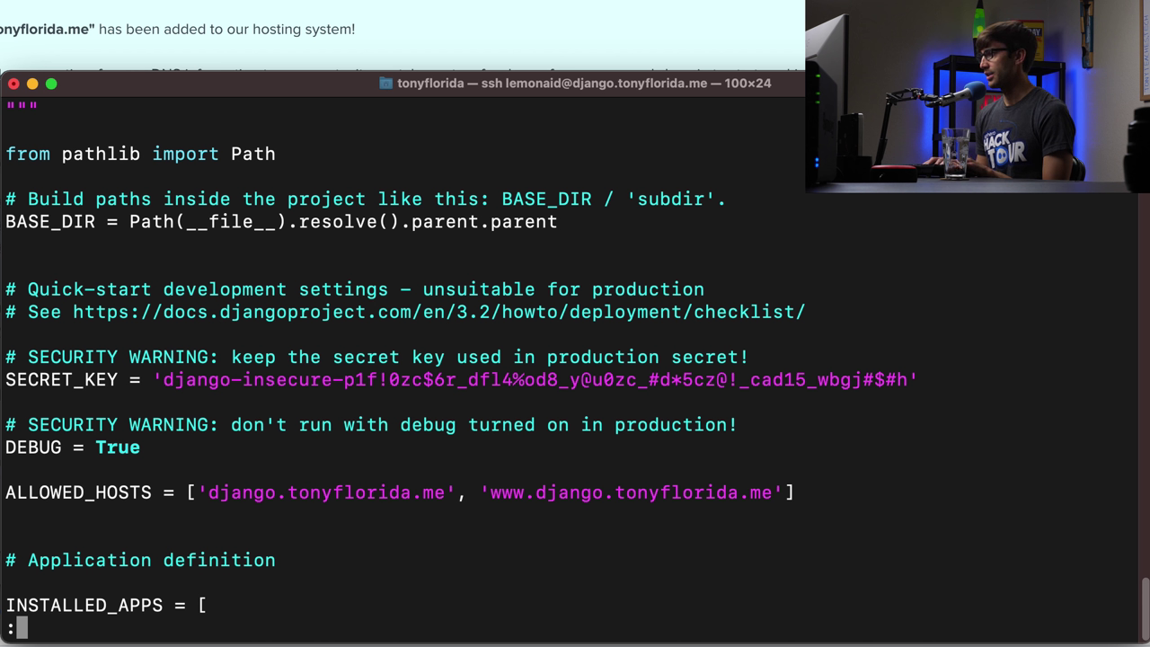
- Save settings.py and exit vim
type("wq")
key("Return")
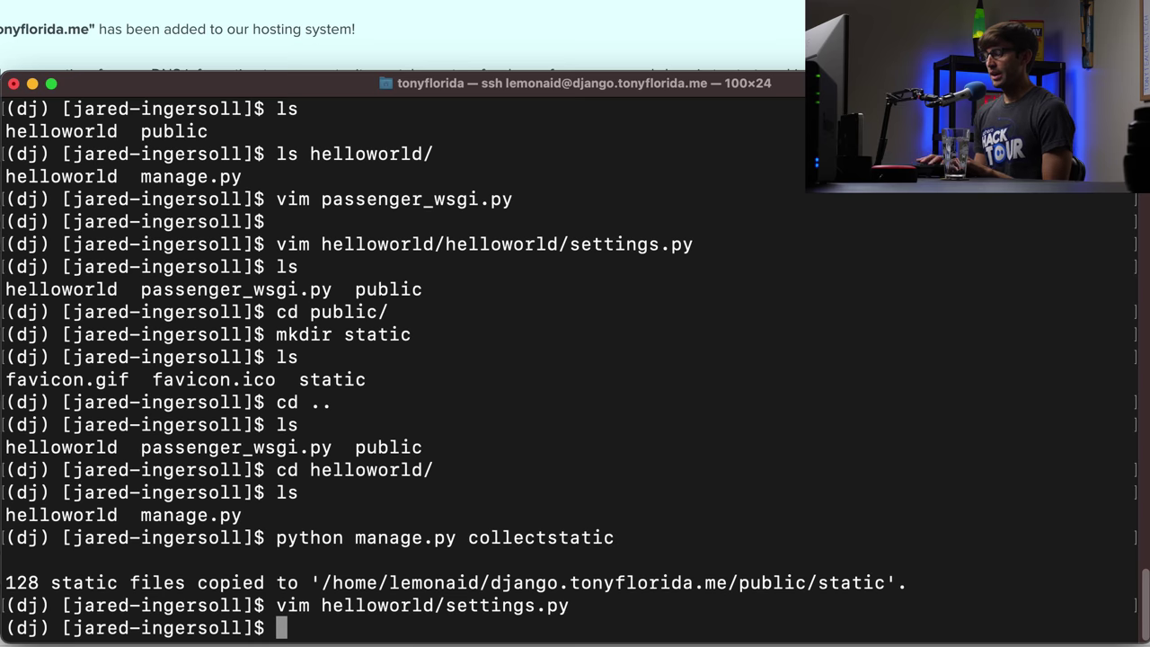
key("Return")
key("Return")
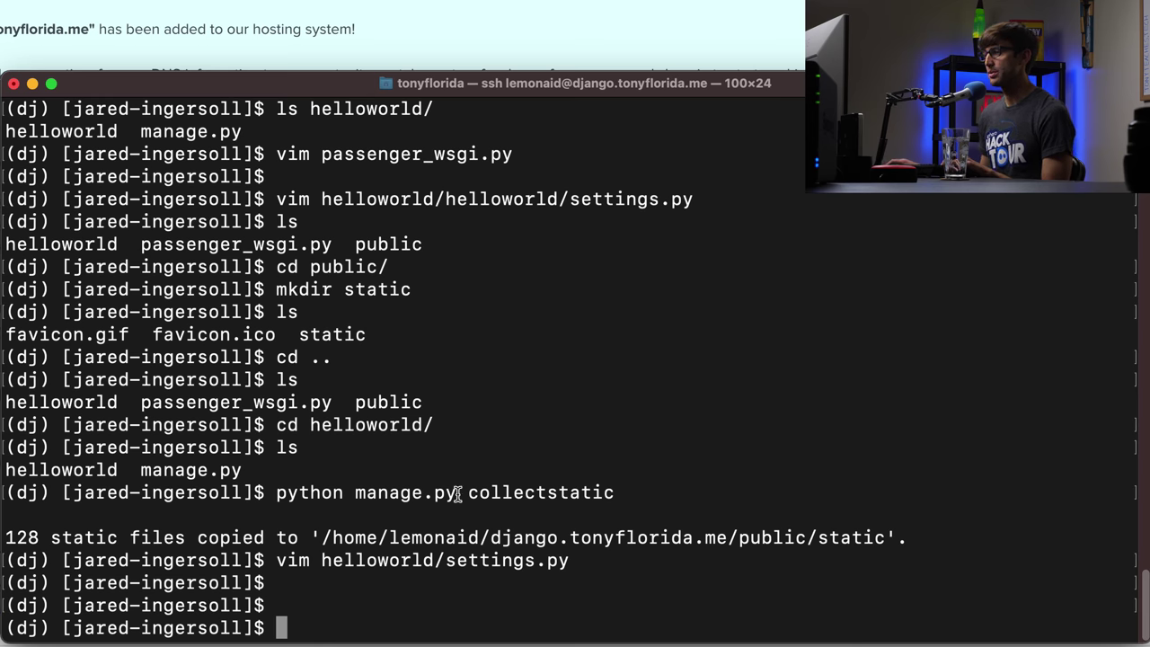
- Load django.tonyflorida.me in a new Chrome tab, confirming Django's install-success page
double_click(609, 537)
key("super+c")
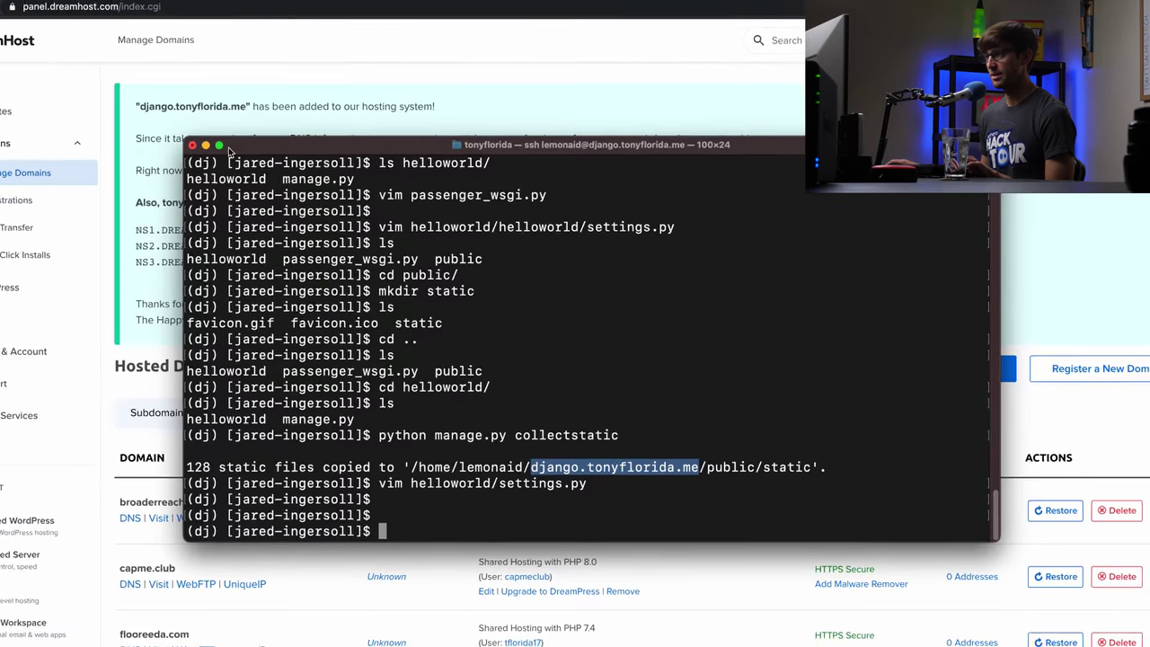
left_click(205, 144)
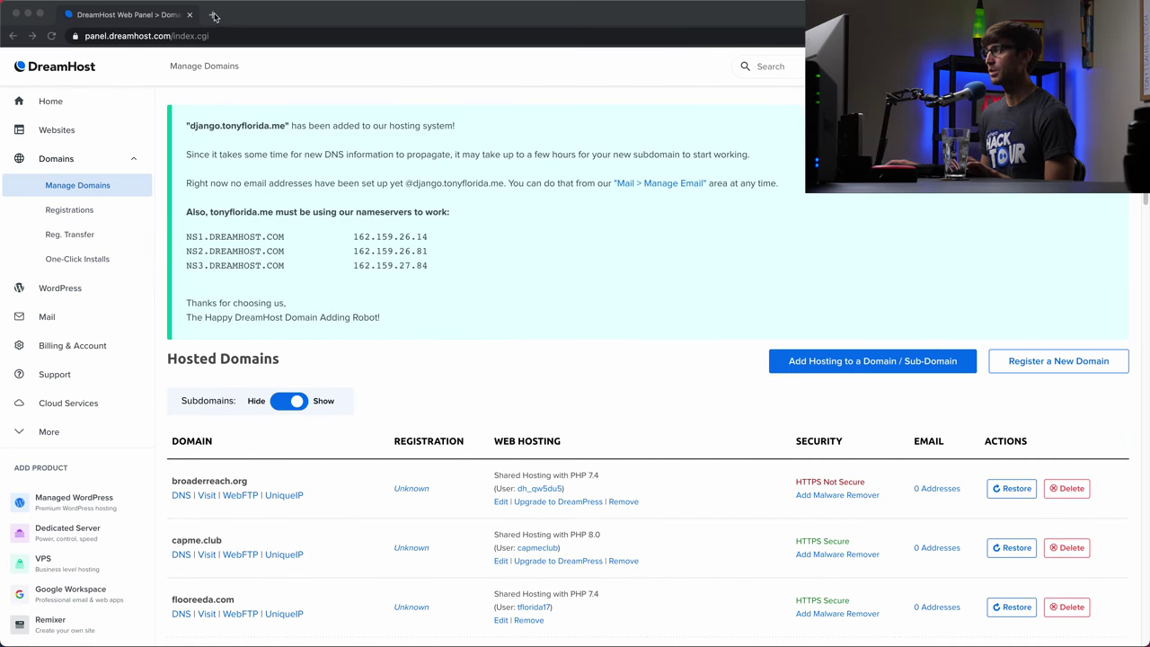
left_click(214, 15)
key("super+v")
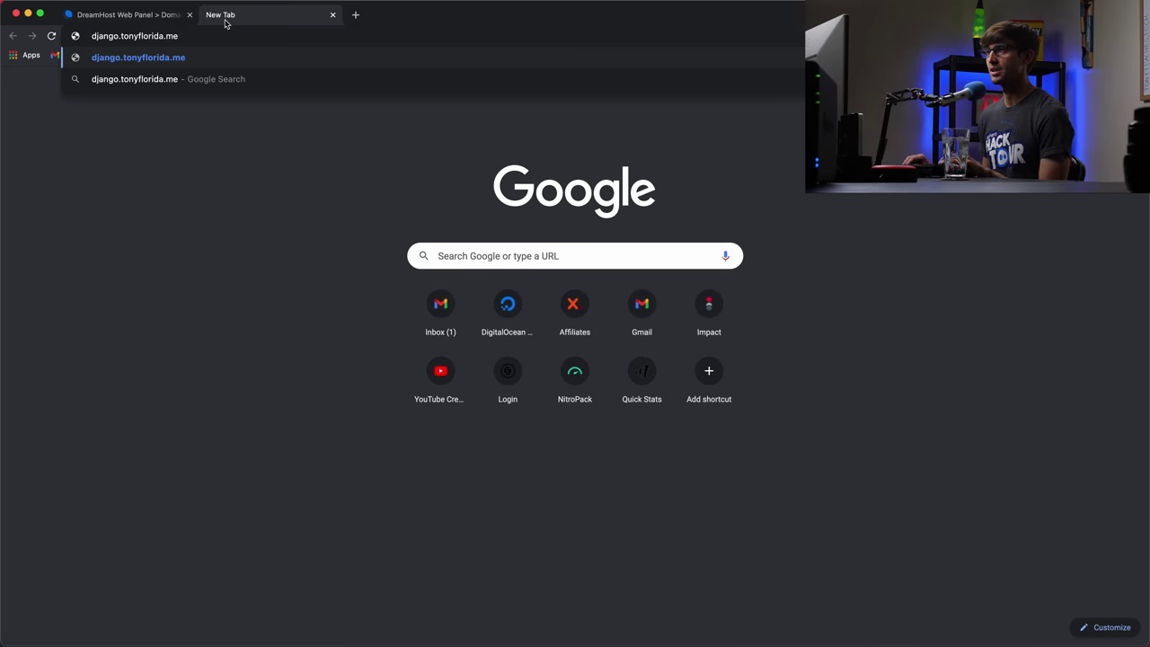
key("Return")
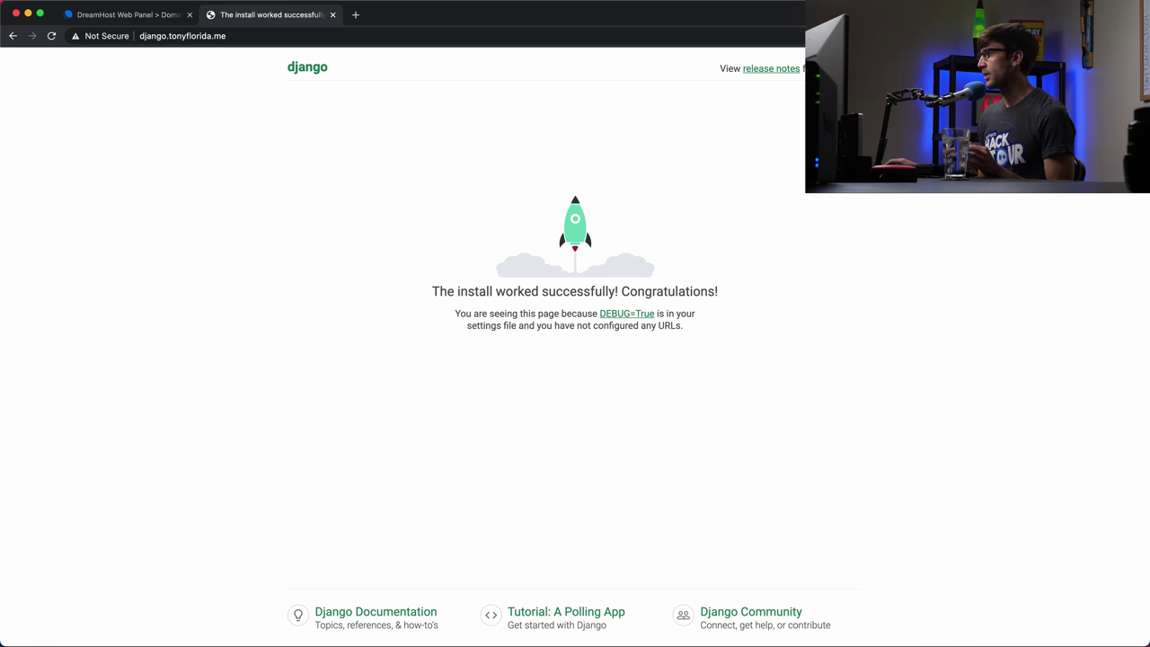
key("super+Tab")
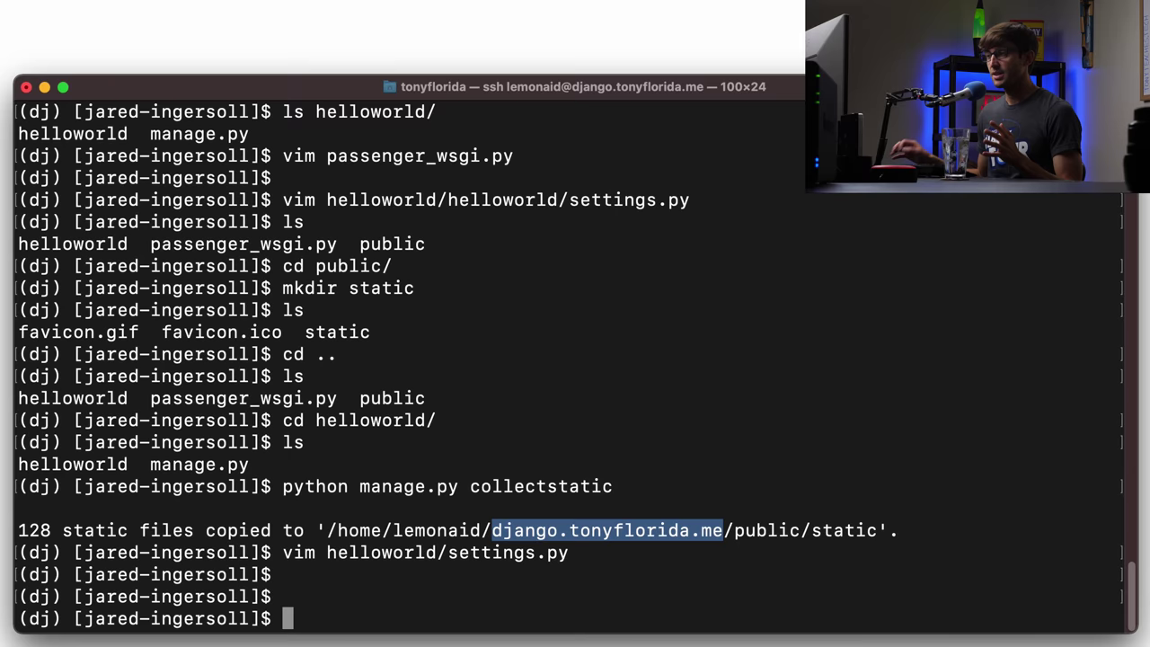
- Check the working directory with pwd and move up to the django.tonyflorida.me folder
left_click(1031, 517)
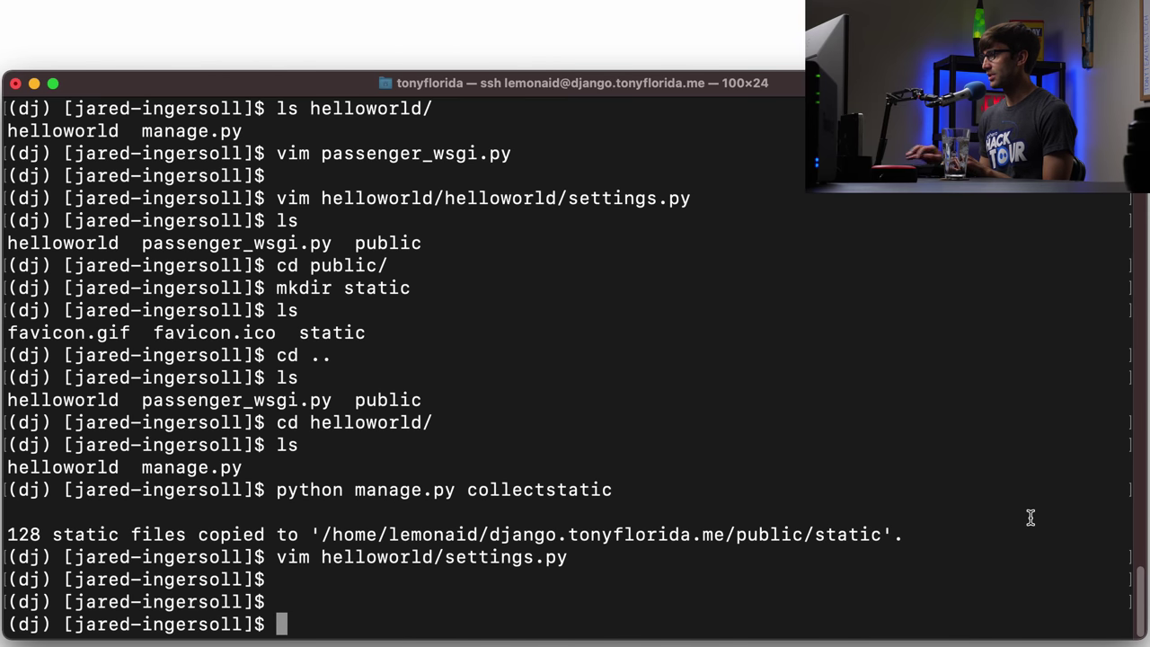
type("c")
key("BackSpace")
type("pwd")
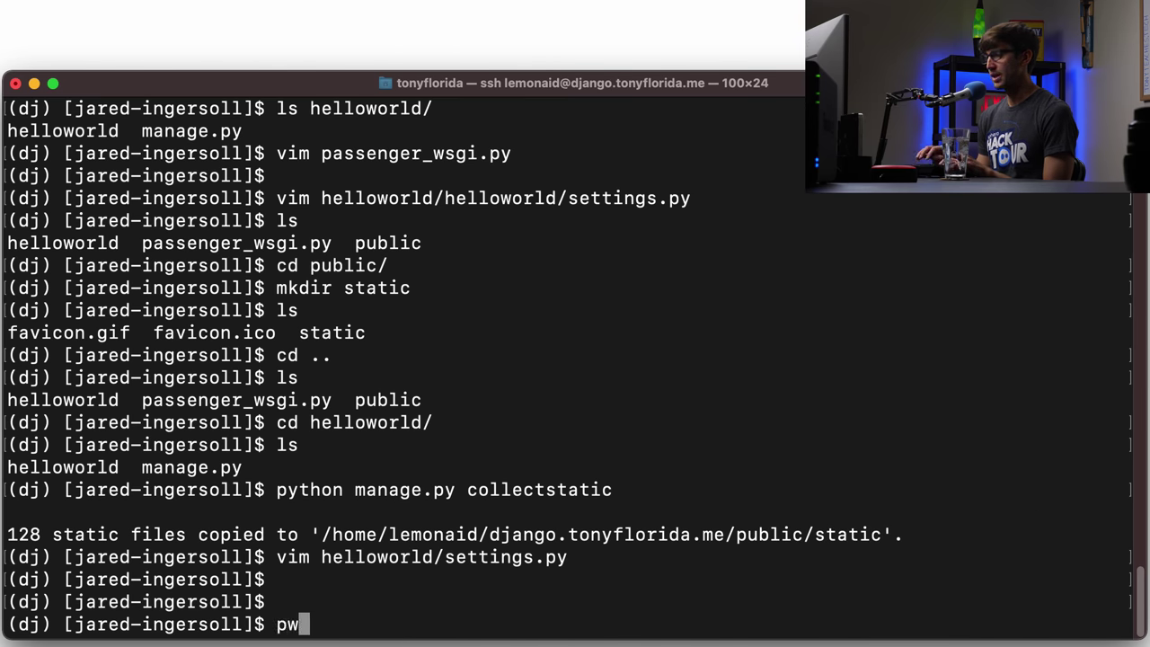
key("Return")
type("cd ..")
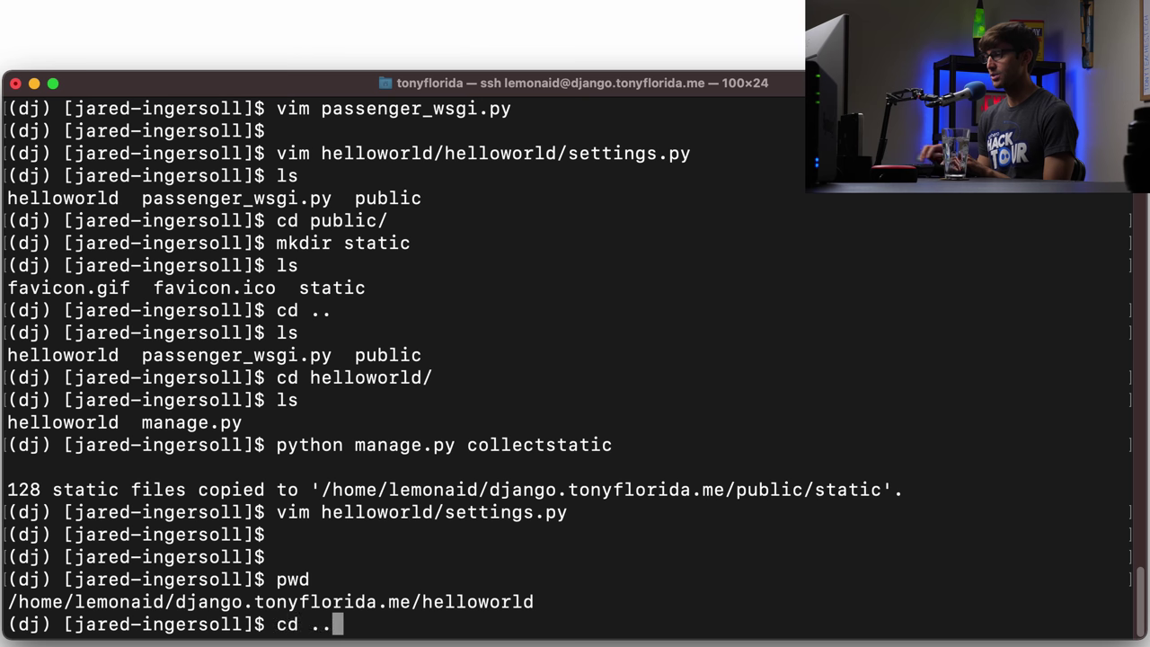
left_click_drag(211, 611, 428, 611)
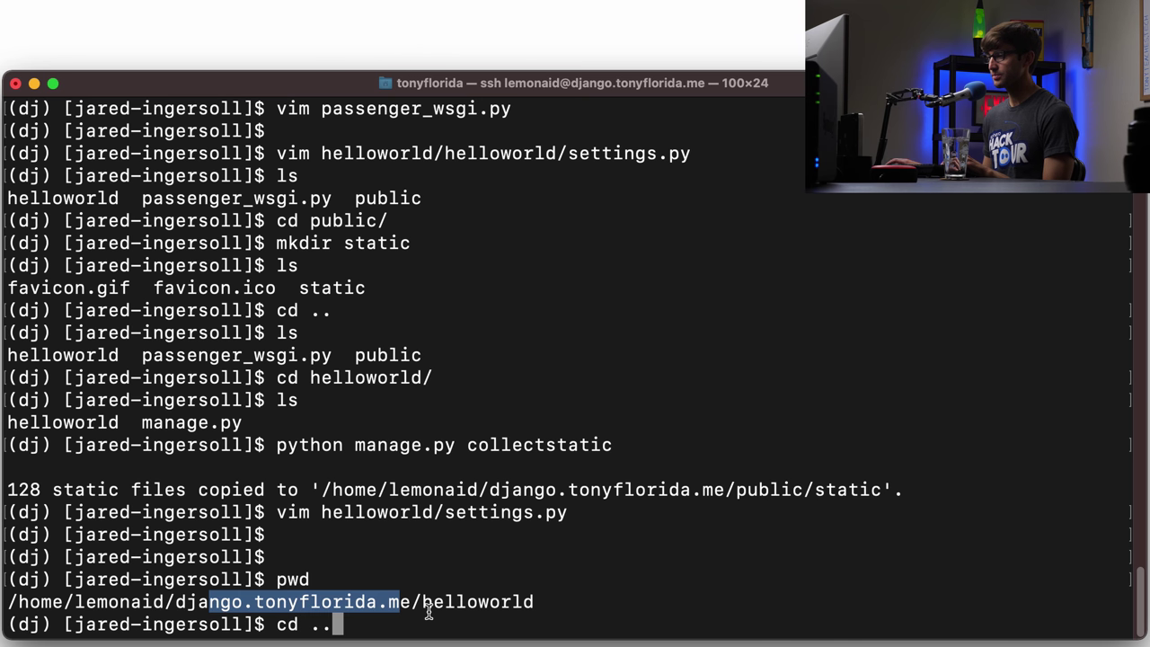
key("Return")
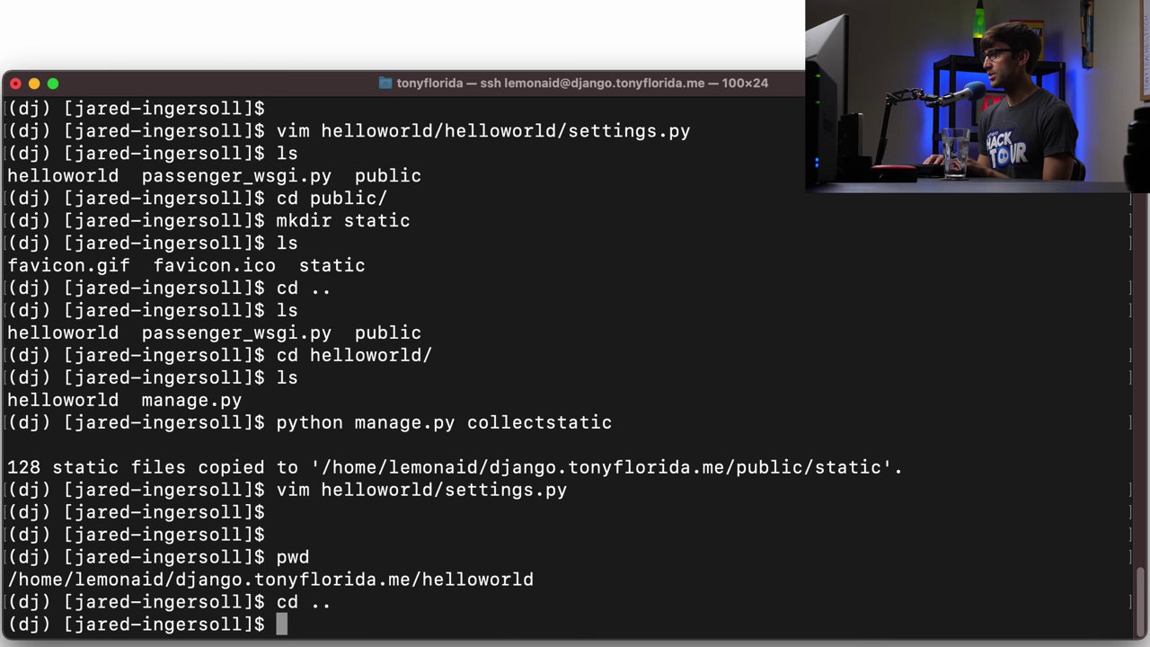
type("ls")
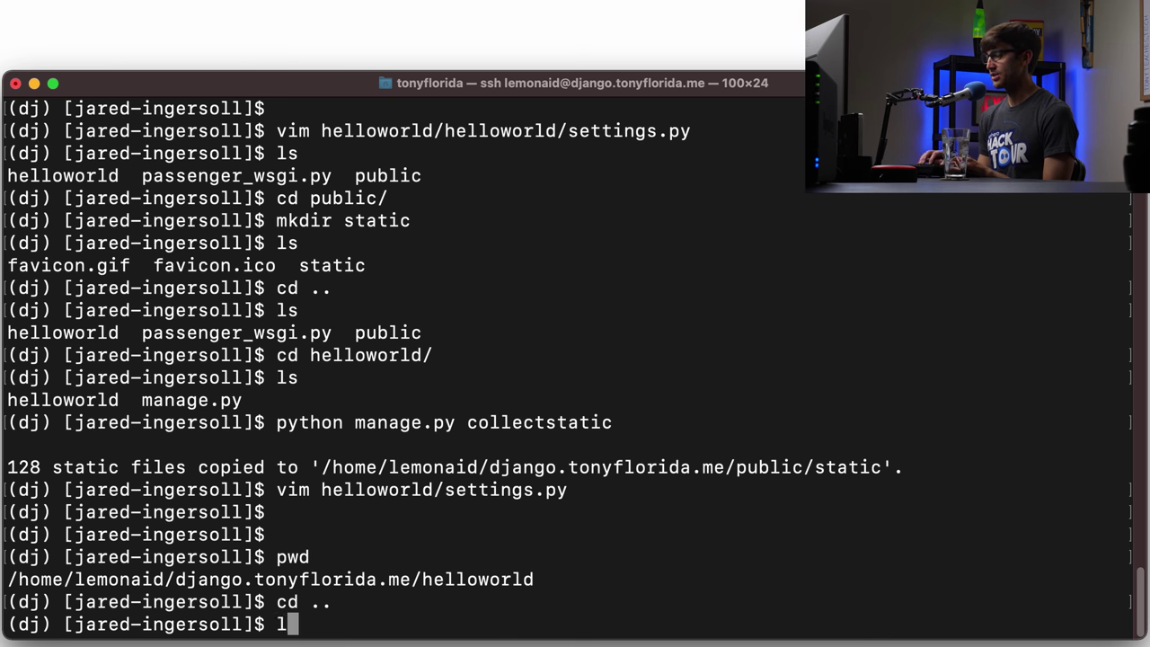
key("Return")
- Create a tmp folder containing an empty restart.txt
type("mkdir tmp")
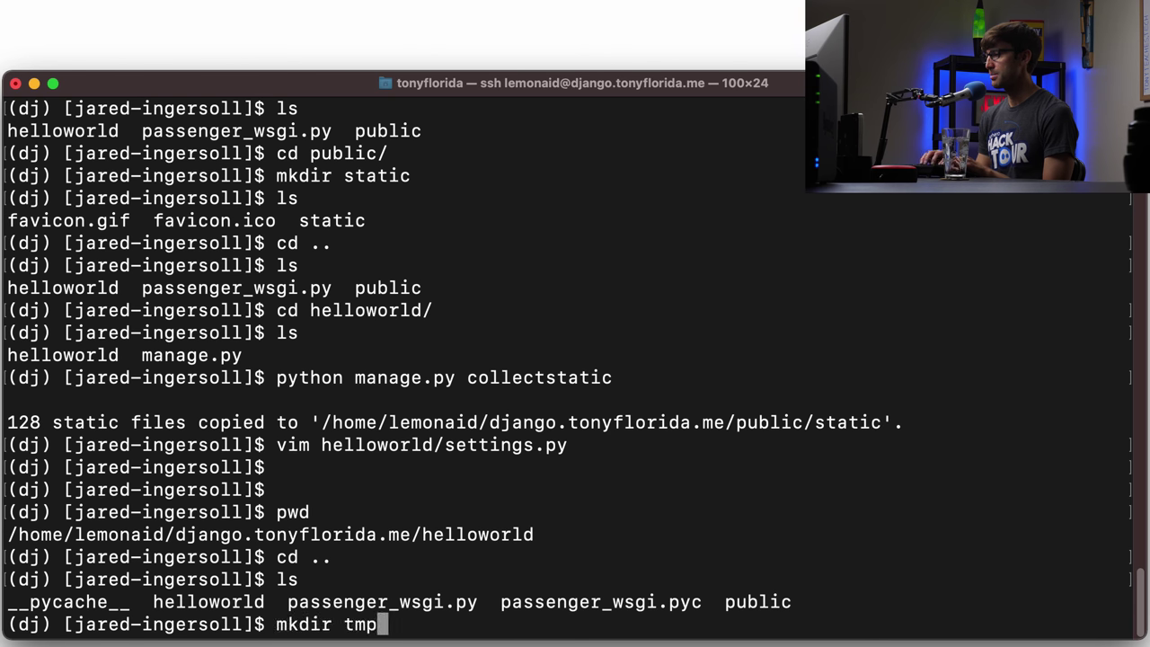
key("Return")
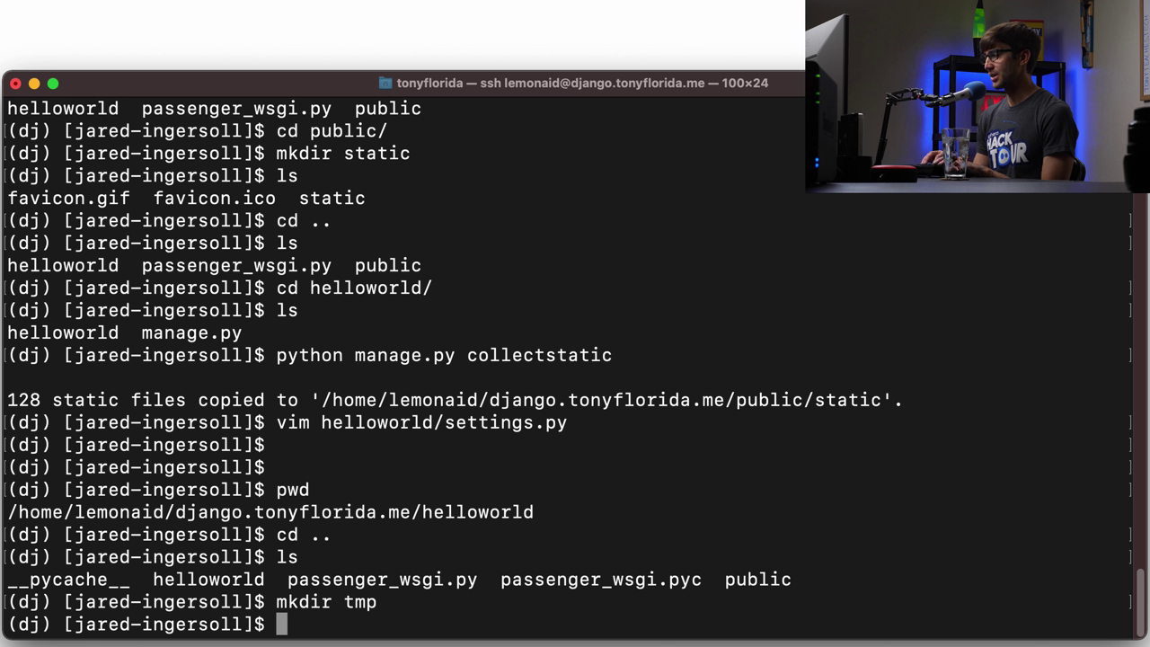
type("touch ")
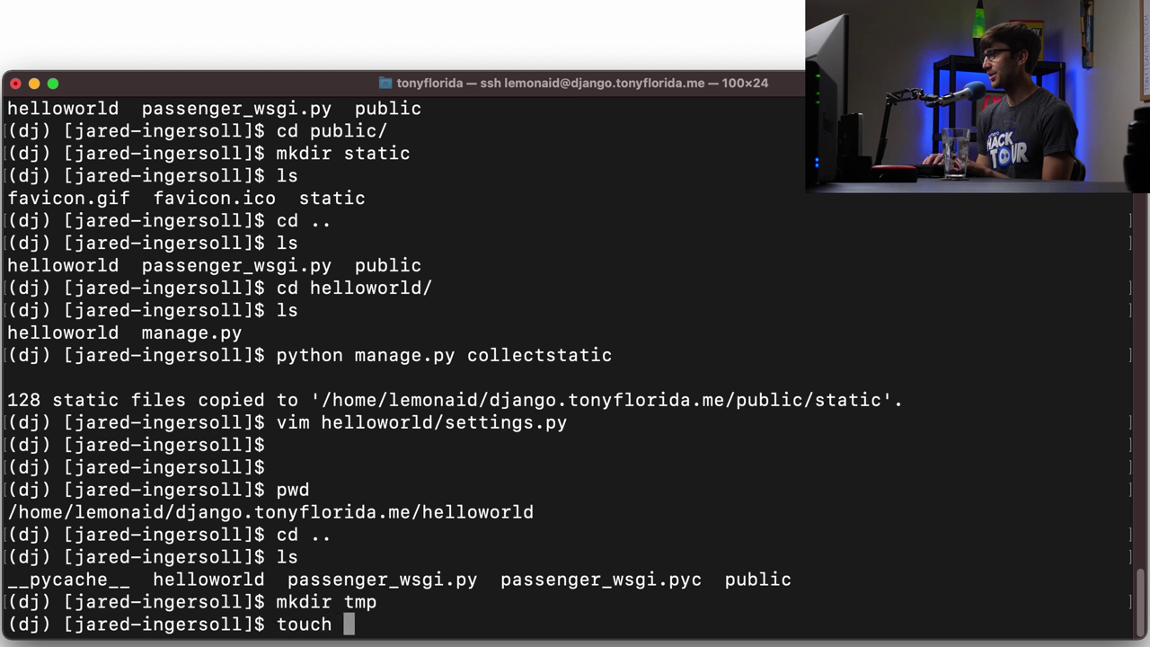
type("tmp/resta")
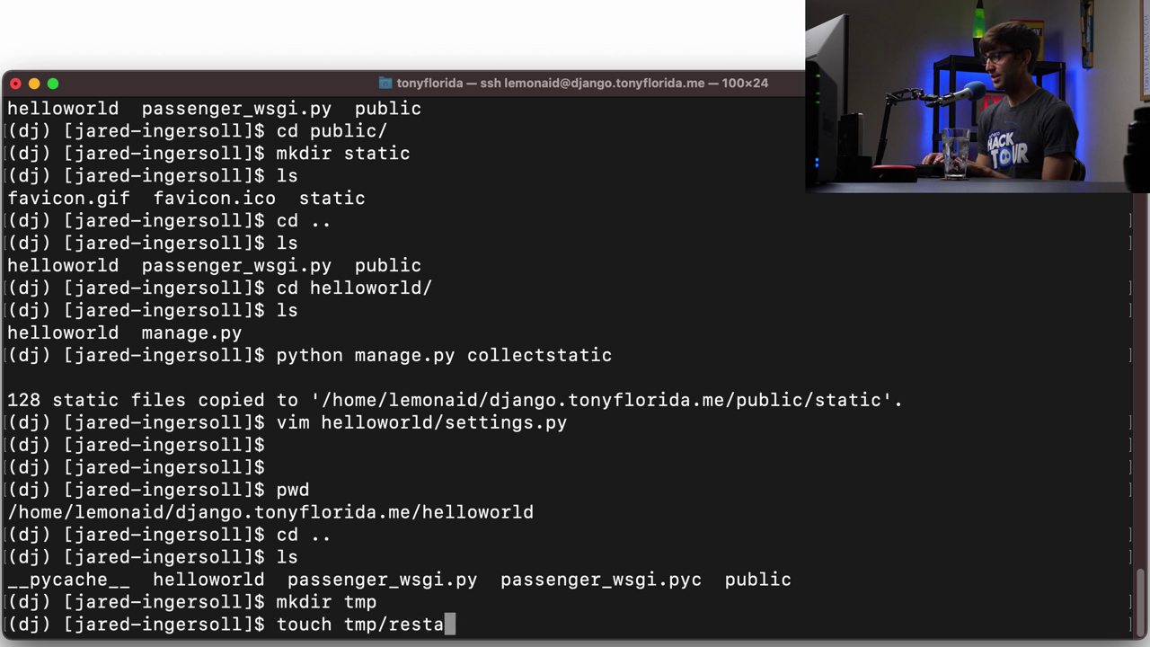
key("BackSpace")
key("BackSpace")
key("BackSpace")
type("start")
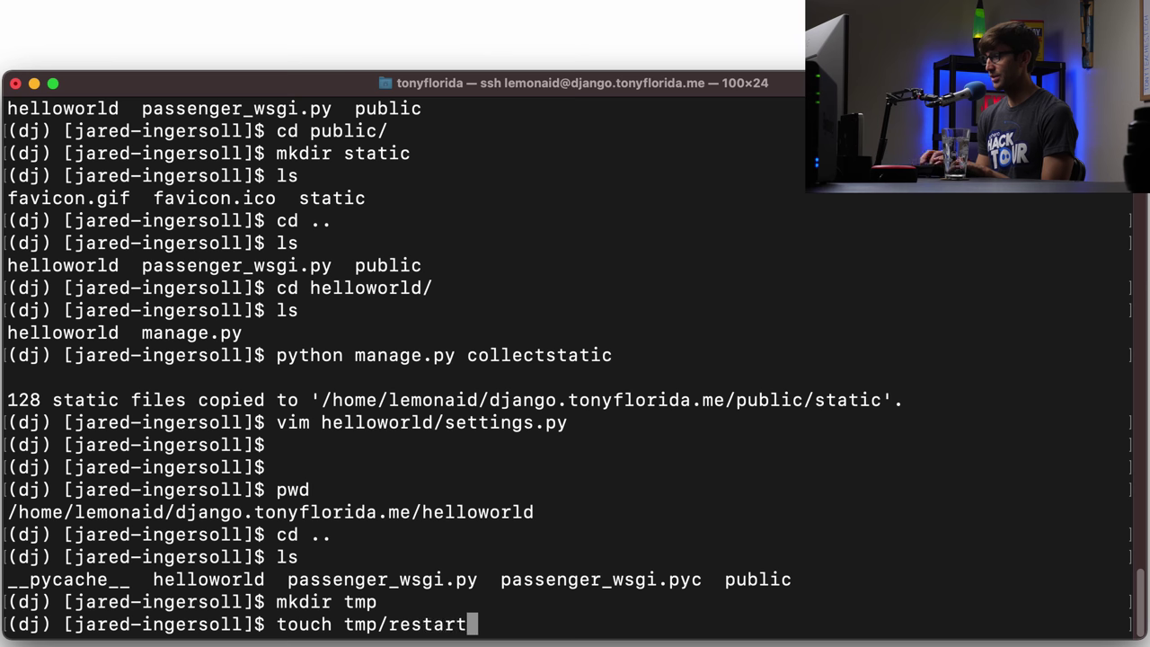
type(".txt")
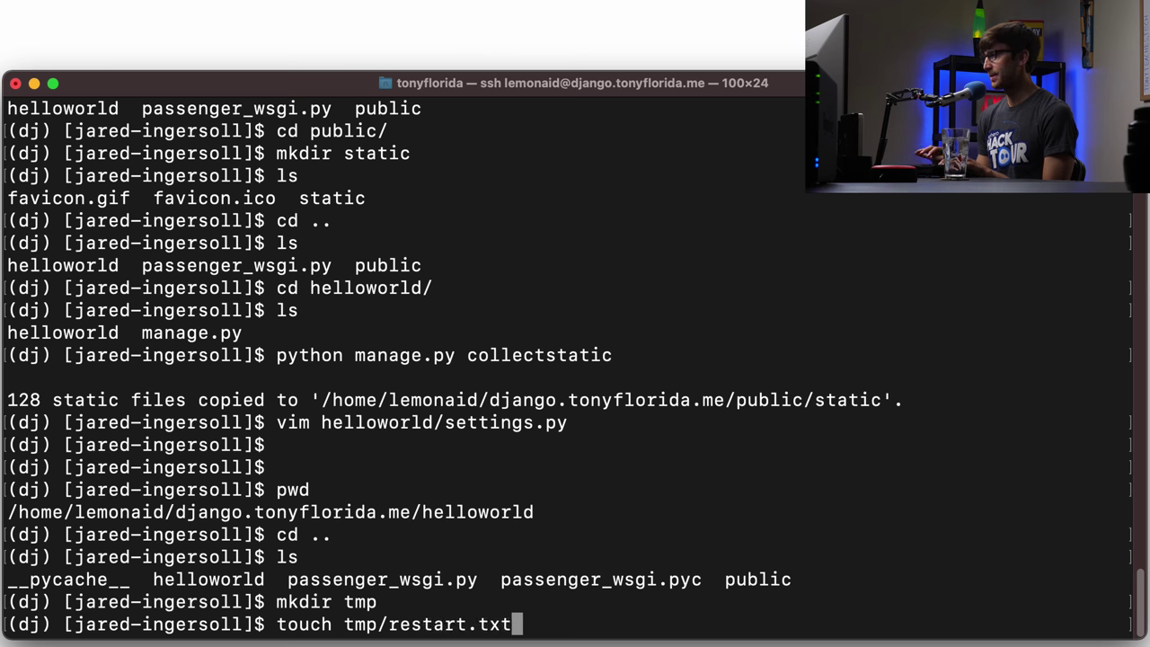
key("Return")
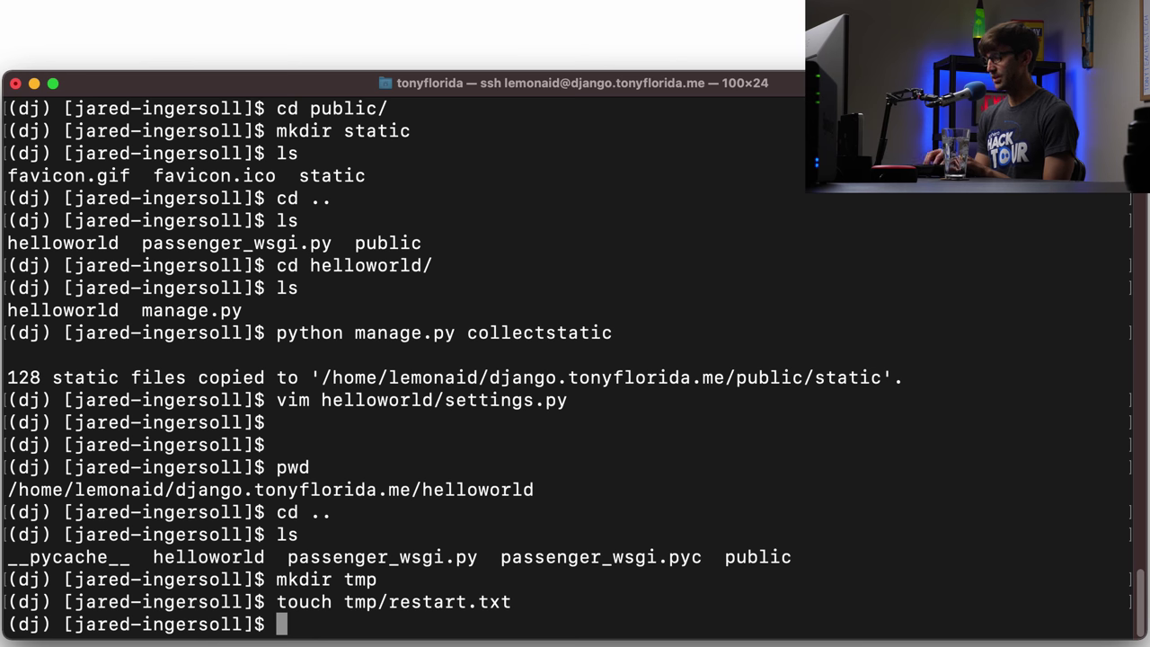
- List tmp/ with ls -la to verify restart.txt at 0 bytes, modified 09:15
type("ls -la tmp/")
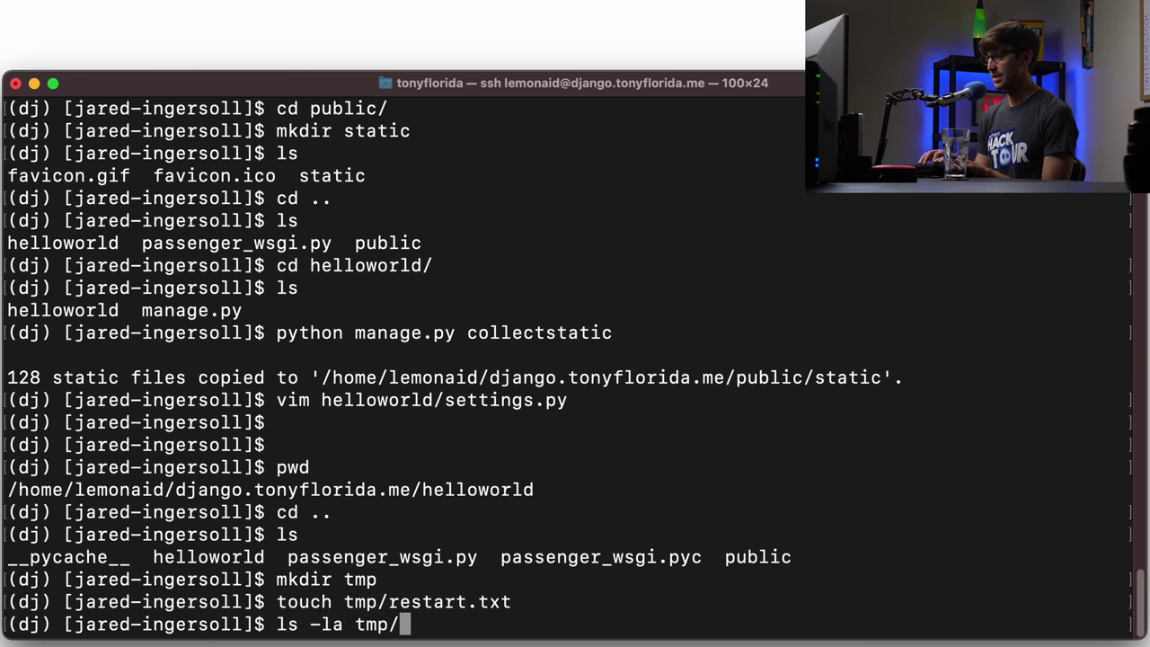
key("Return")
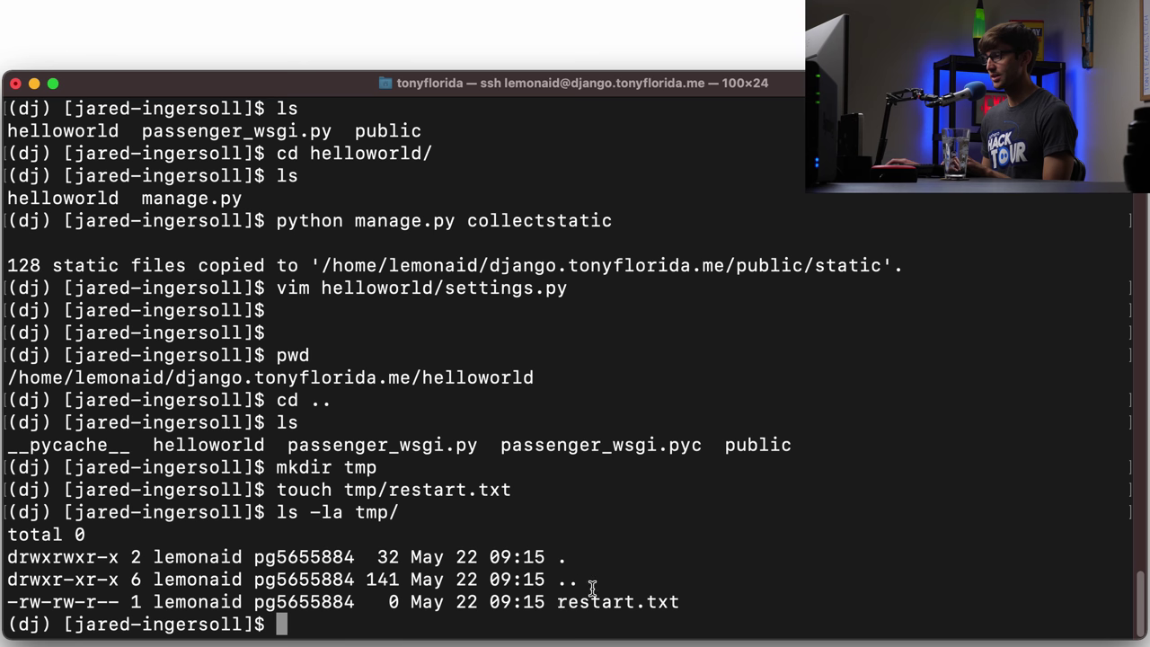
left_click_drag(670, 601, 532, 607)
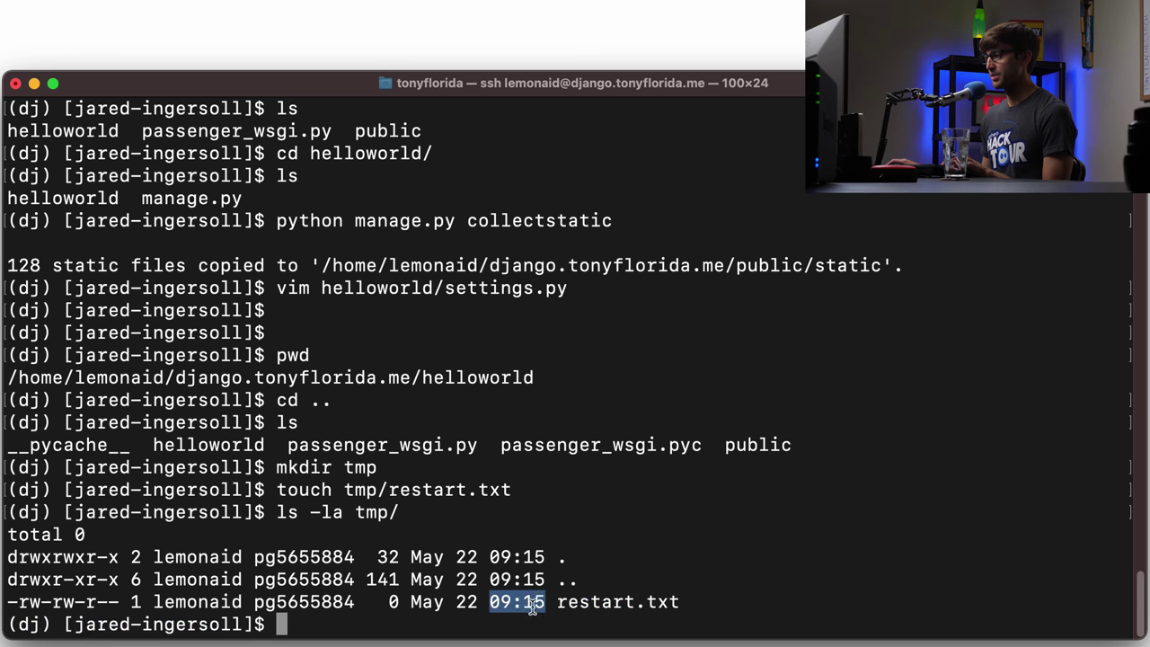
left_click(563, 558)
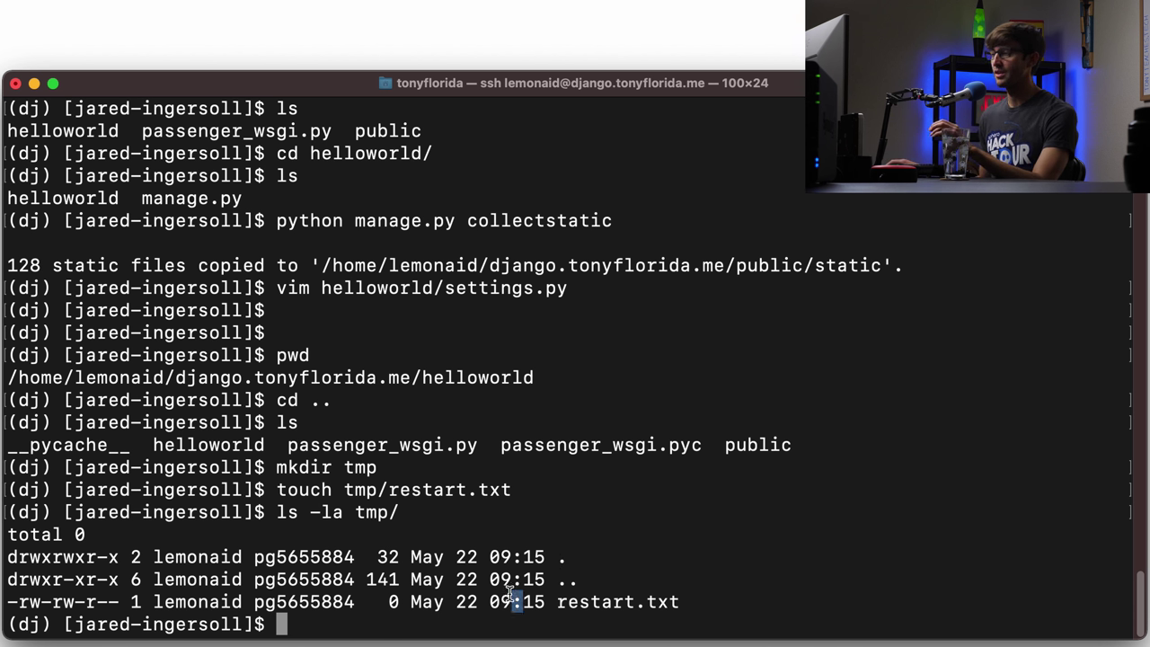
left_click_drag(490, 600, 543, 600)
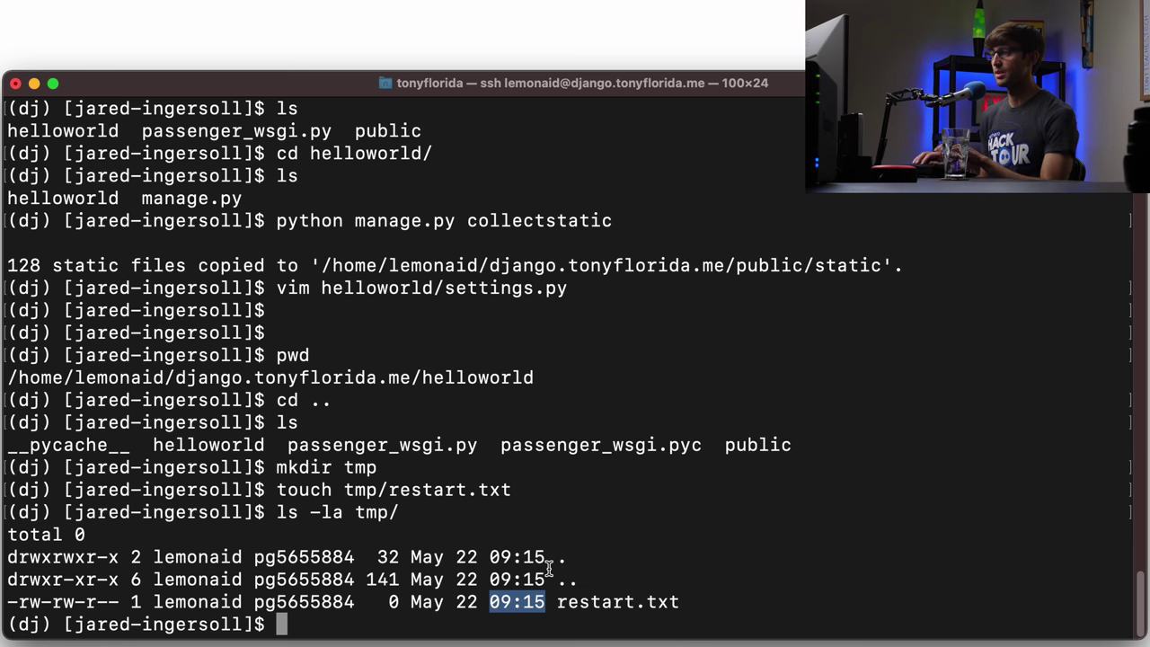
key("Up")
key("Up")
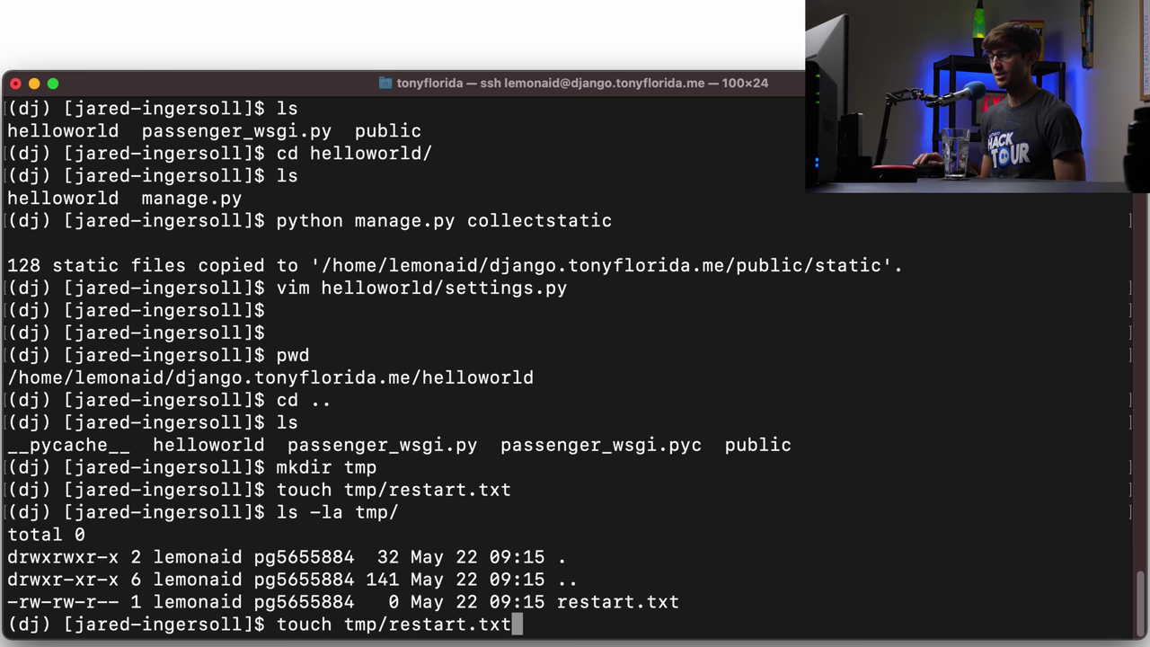
- Re-run touch tmp/restart.txt, then rerun ls -la tmp/ to confirm the 09:16 timestamp
key("Return")
key("Up")
key("Up")
key("Down")
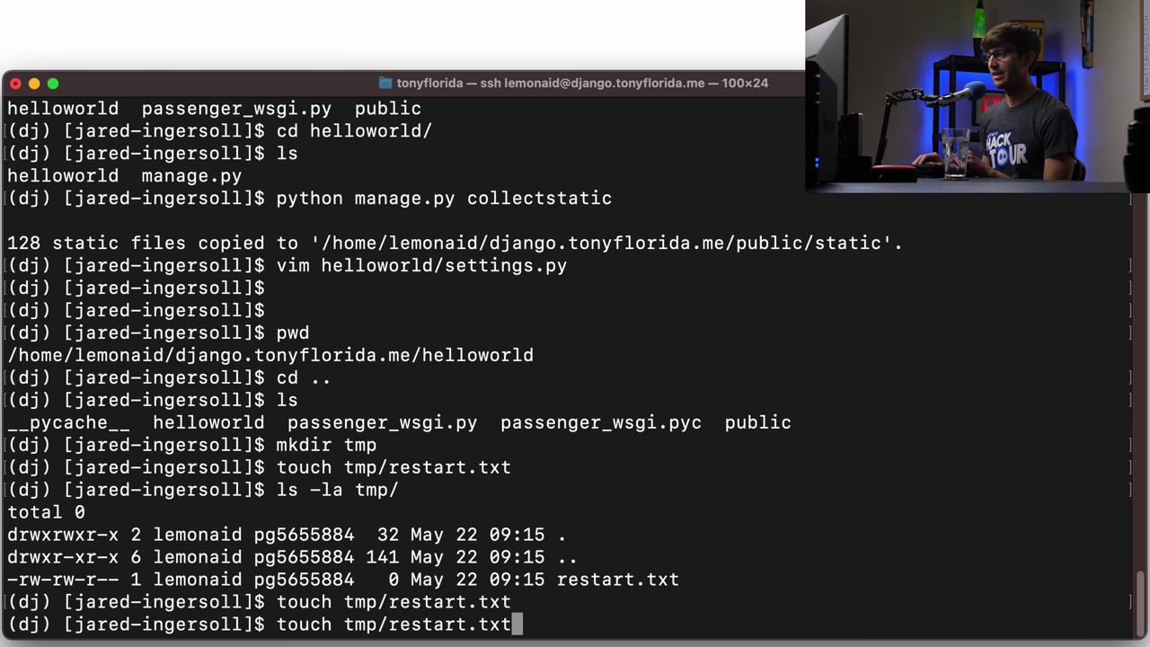
key("Up")
key("Up")
key("Up")
key("Down")
key("Down")
key("Down")
key("Up")
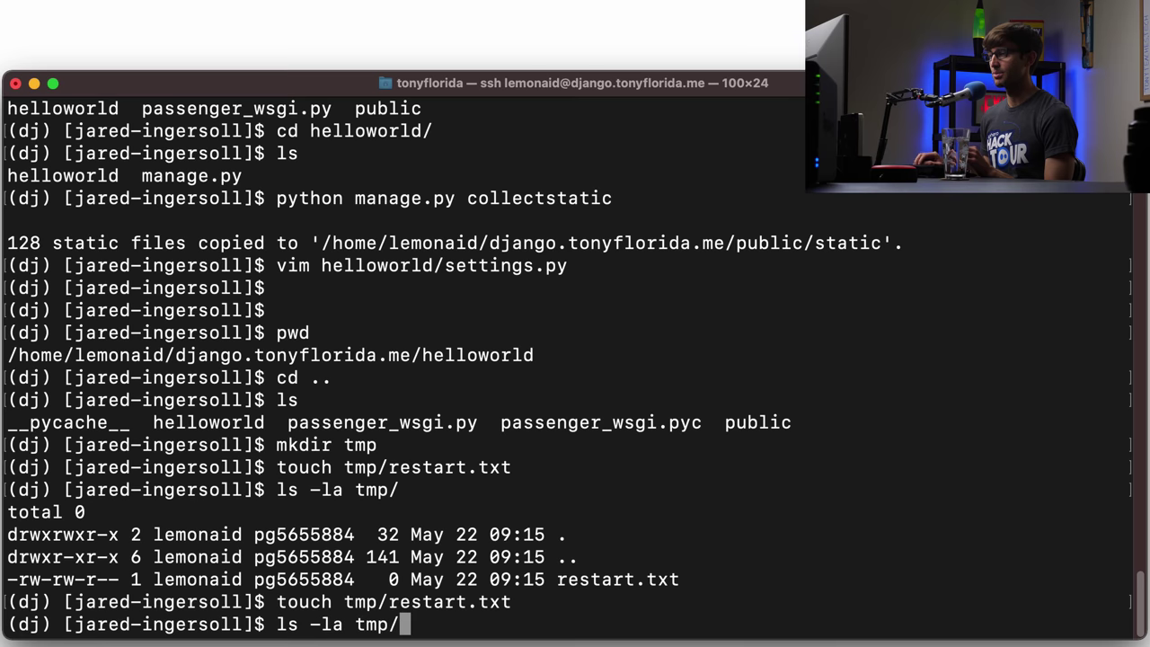
key("Return")
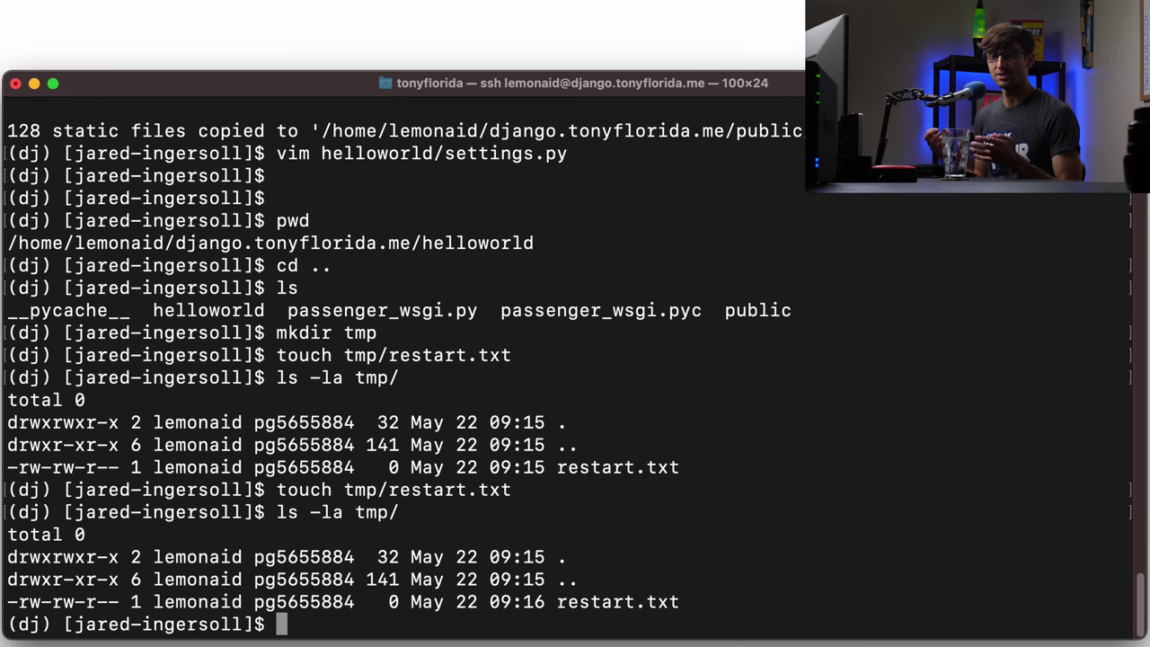